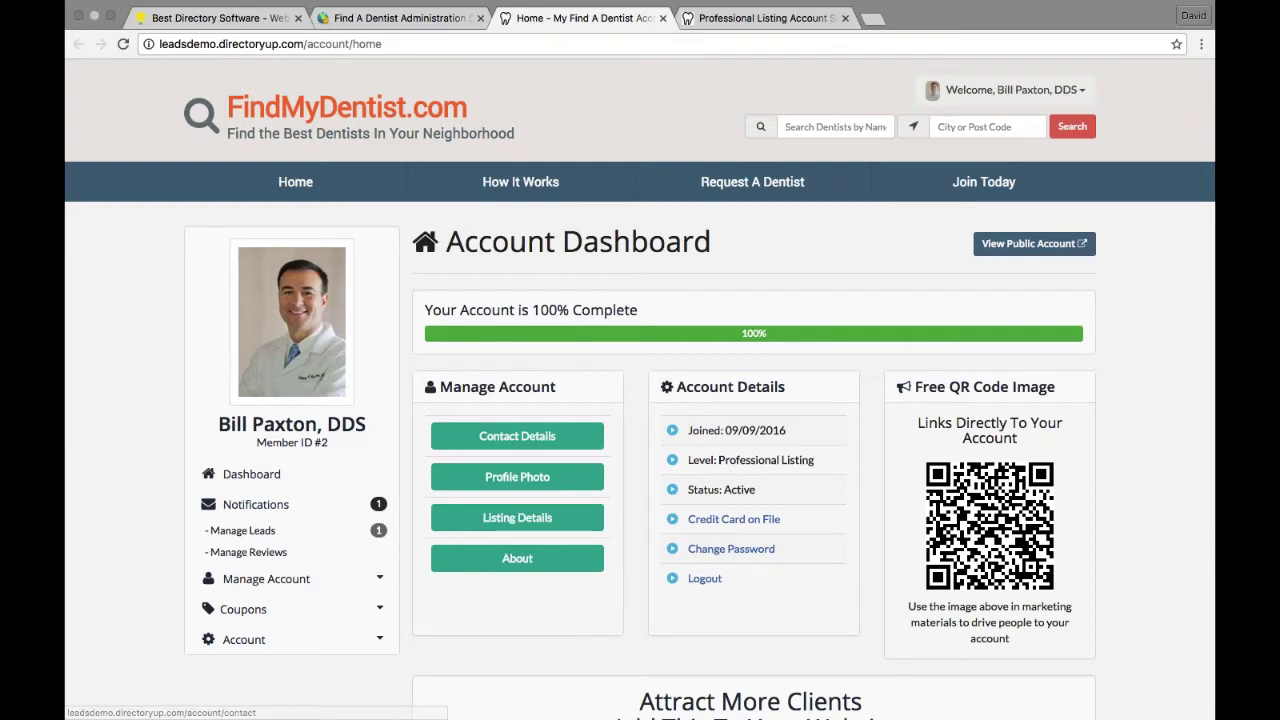
# Step: Sign out of the member account and search for Dentists specializing in Crowns in Beverly Hills, CA
pyautogui.click(1080, 93)
pyautogui.click(1079, 347)
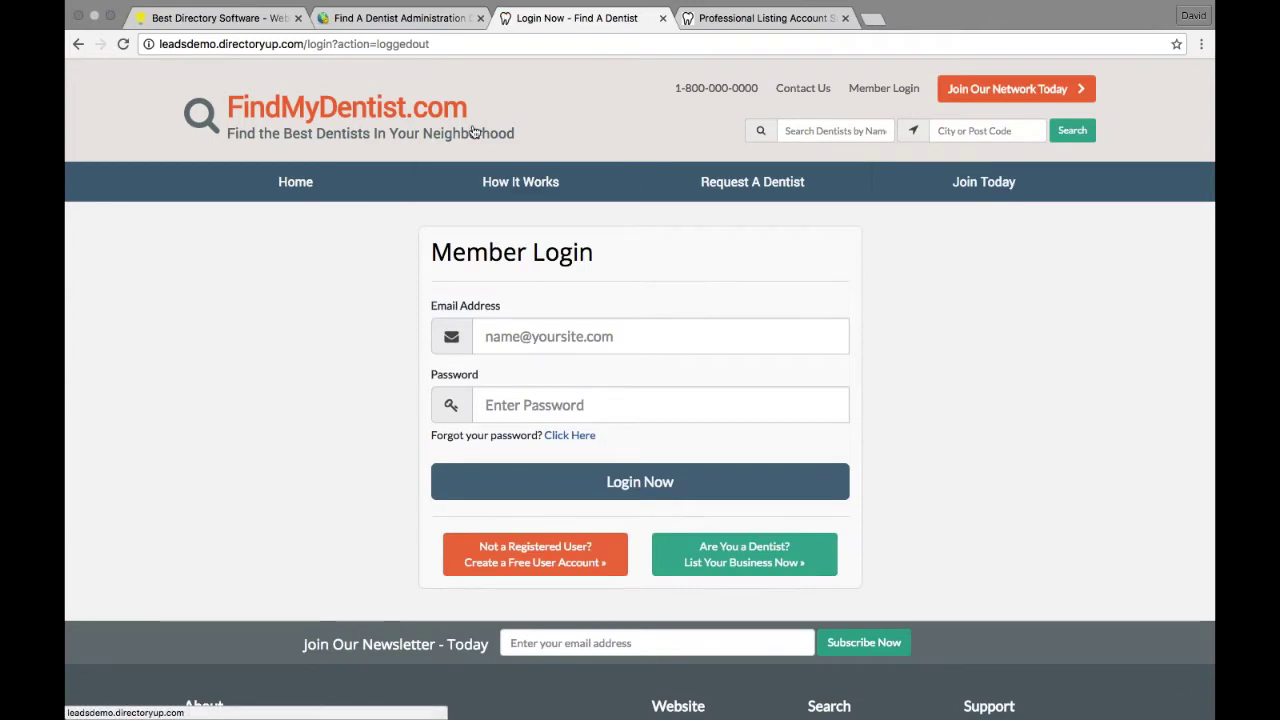
pyautogui.click(1072, 130)
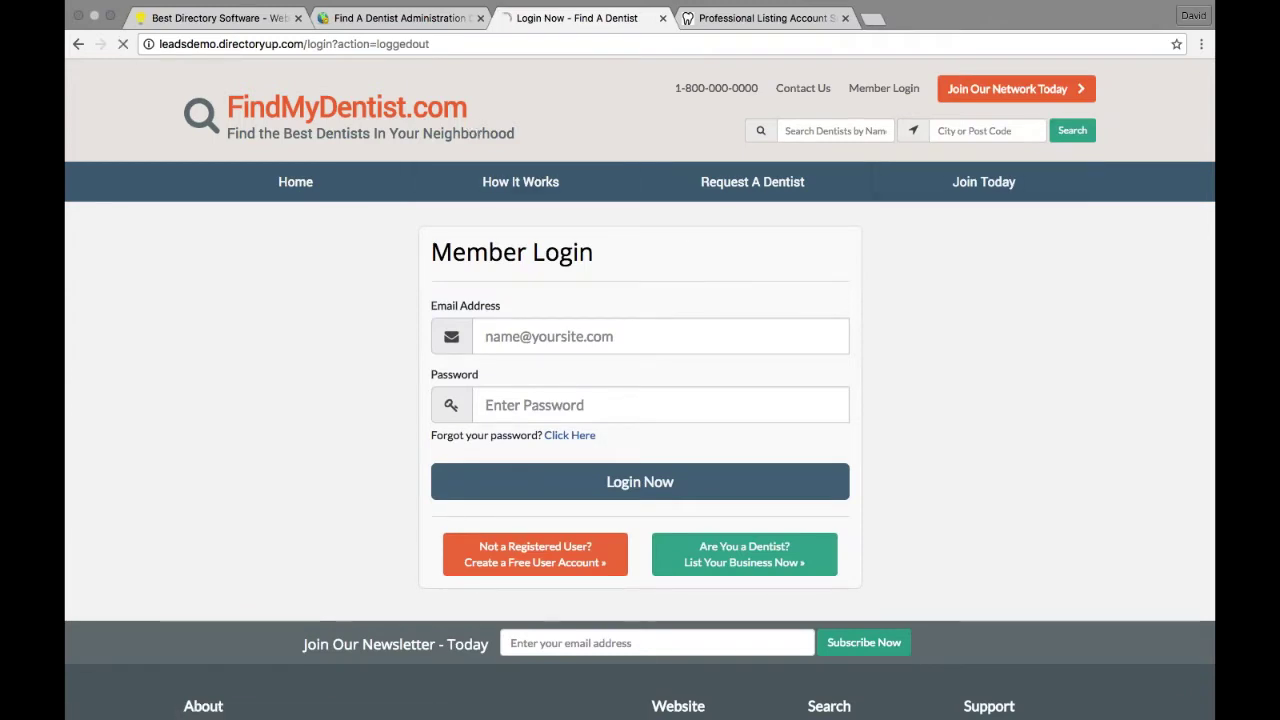
pyautogui.click(943, 300)
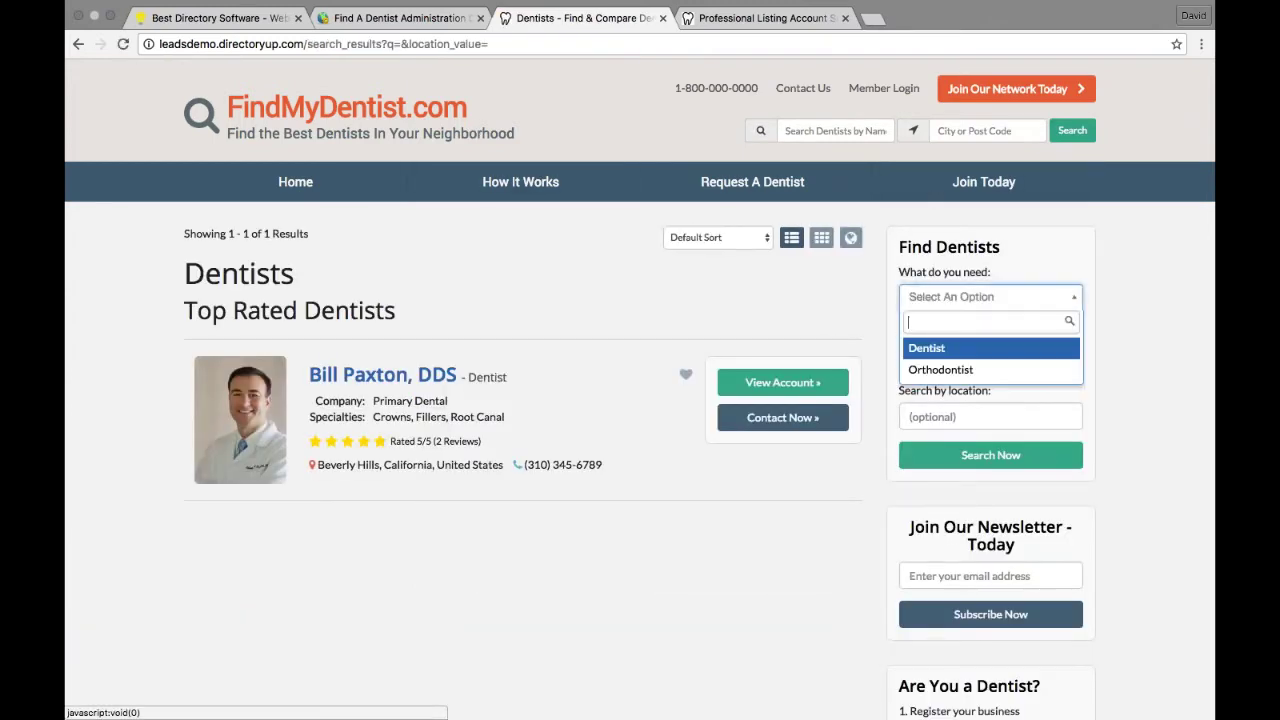
pyautogui.click(928, 350)
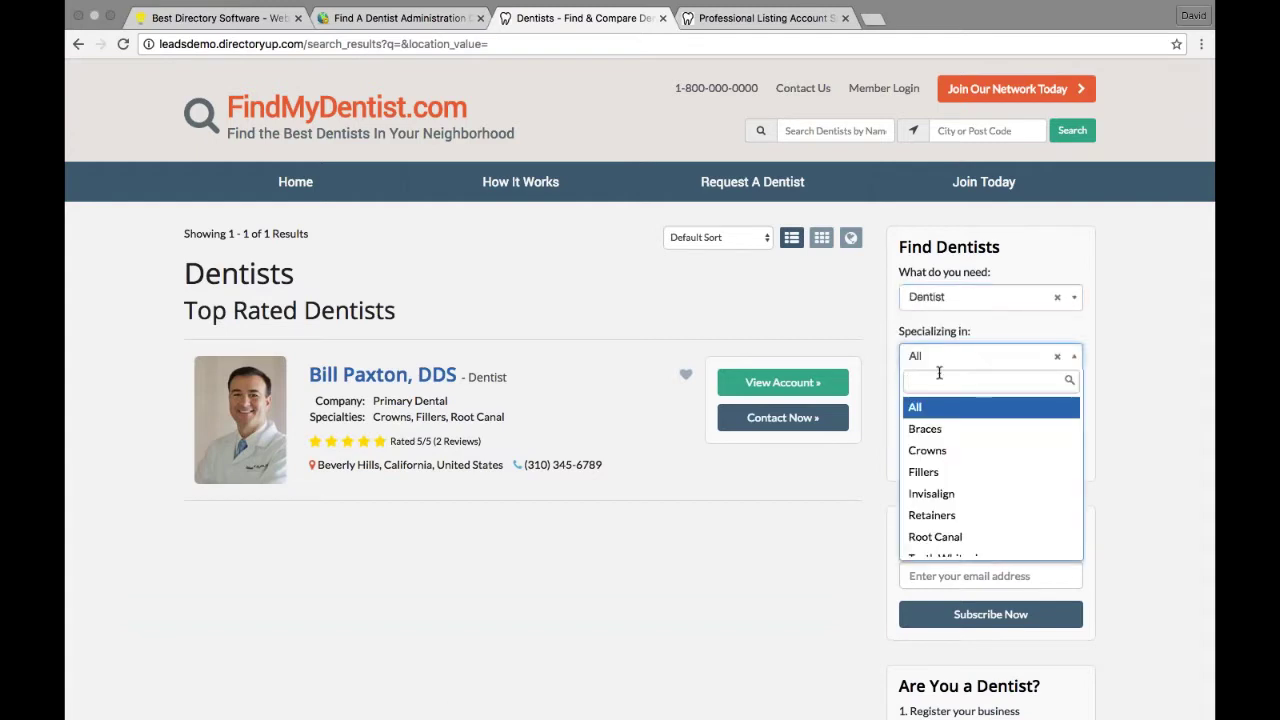
pyautogui.click(941, 451)
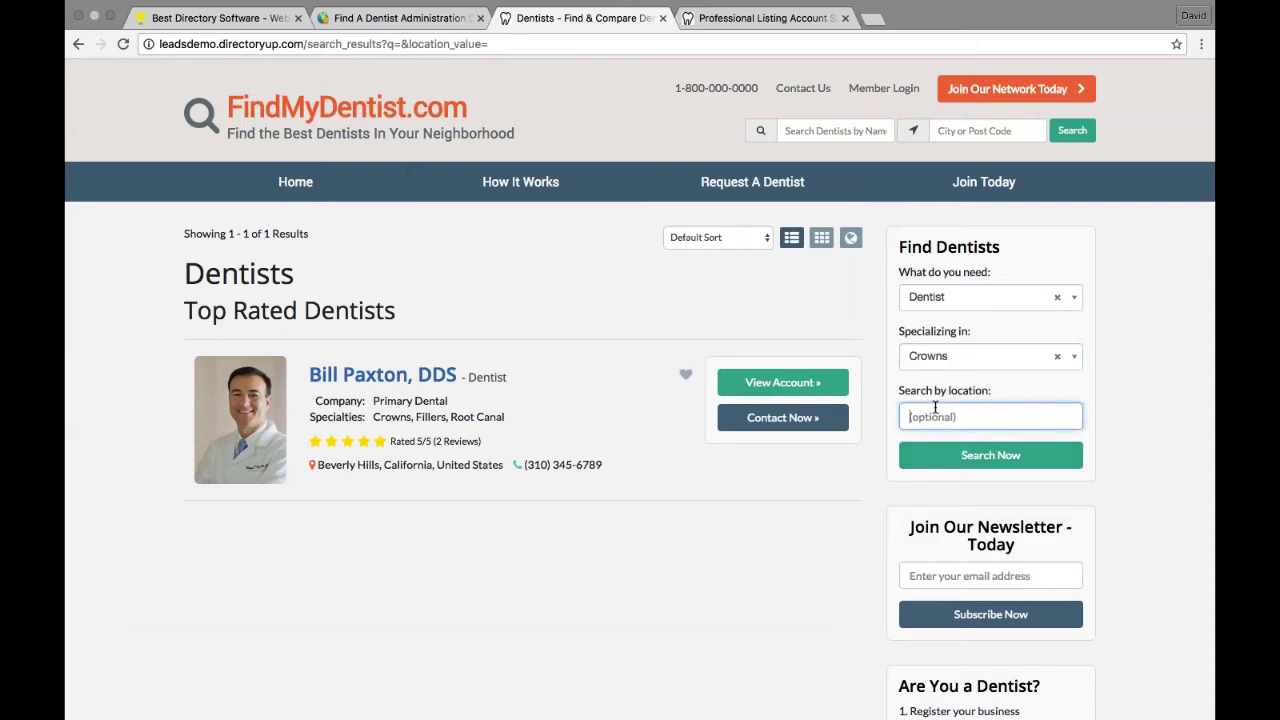
pyautogui.write('beverl')
pyautogui.press('BackSpace')
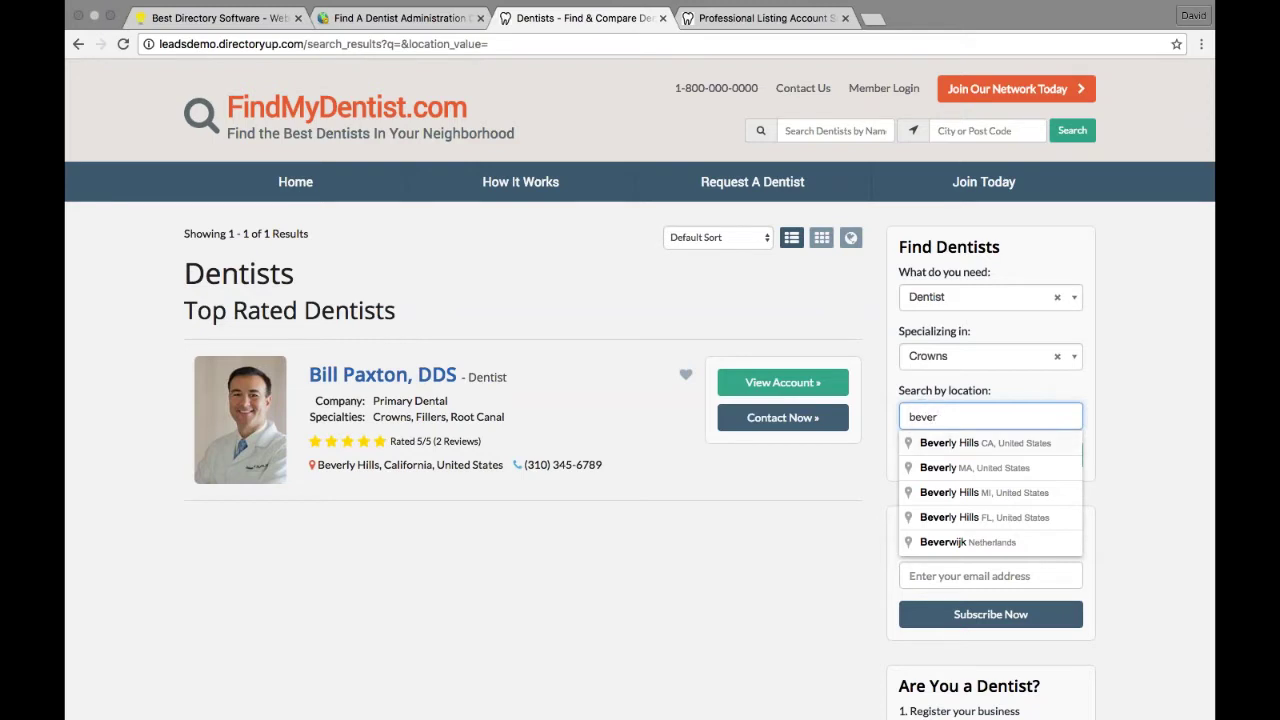
pyautogui.click(940, 443)
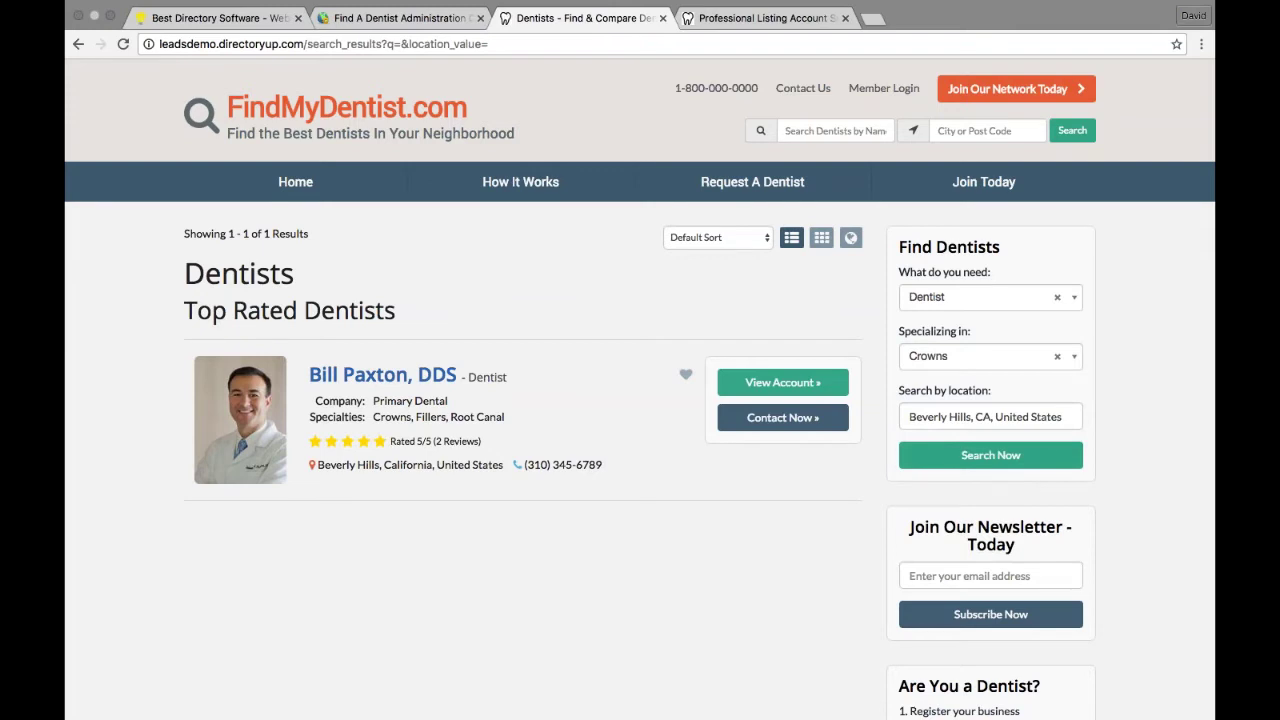
pyautogui.click(980, 455)
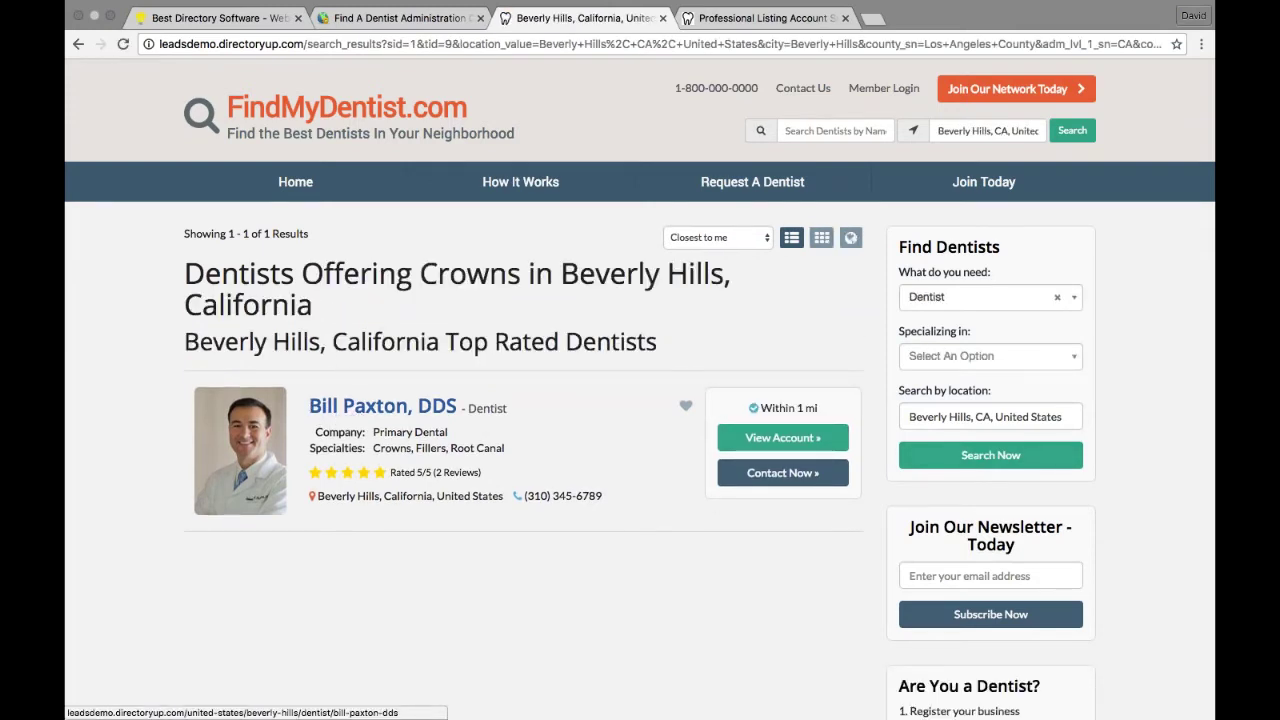
# Step: Open the dentist's listing and show its Specialties (4): Crowns, Fillers, Root Canal, Teeth Whitening
pyautogui.click(440, 411)
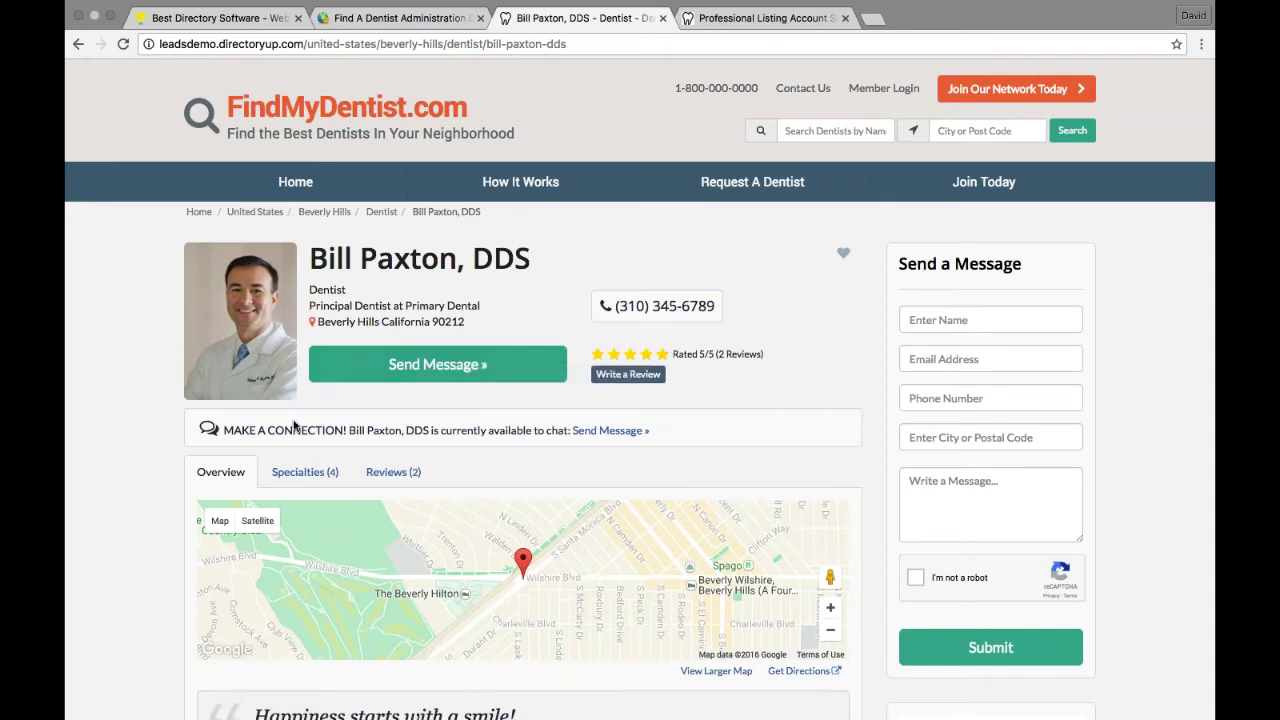
pyautogui.scroll(-1, 171, 428)
pyautogui.scroll(-8, 172, 428)
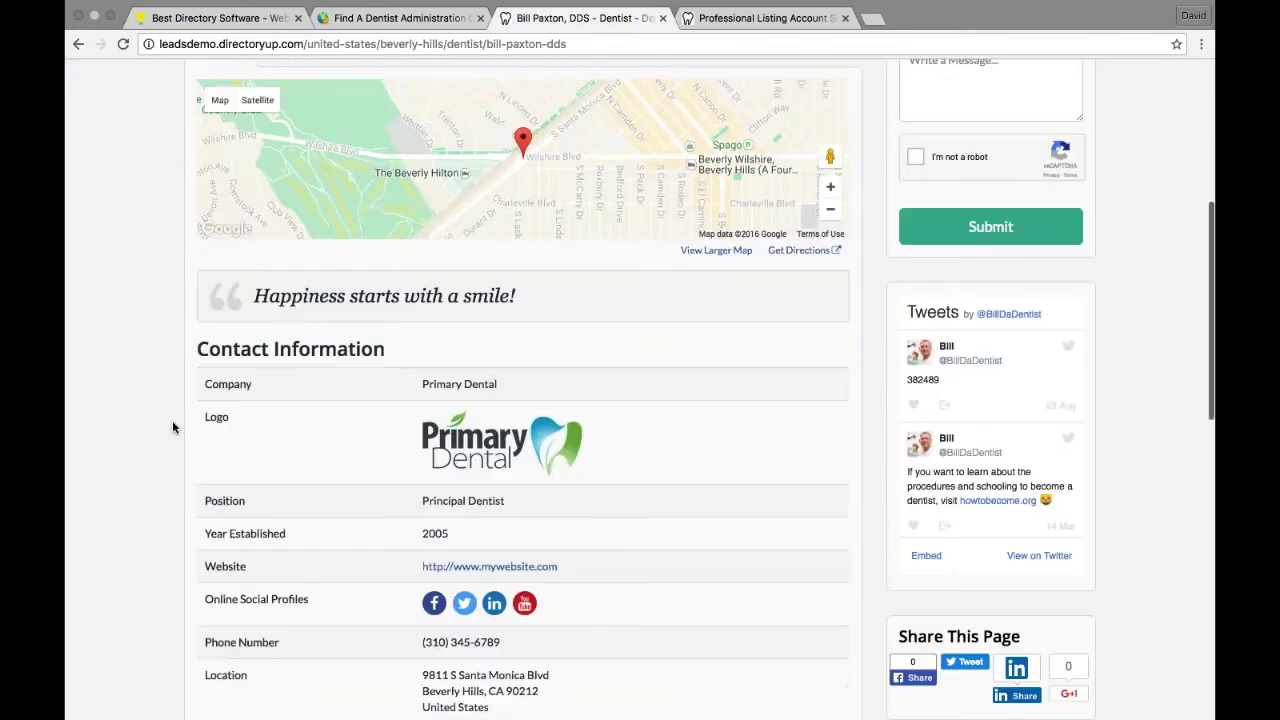
pyautogui.scroll(-6, 172, 428)
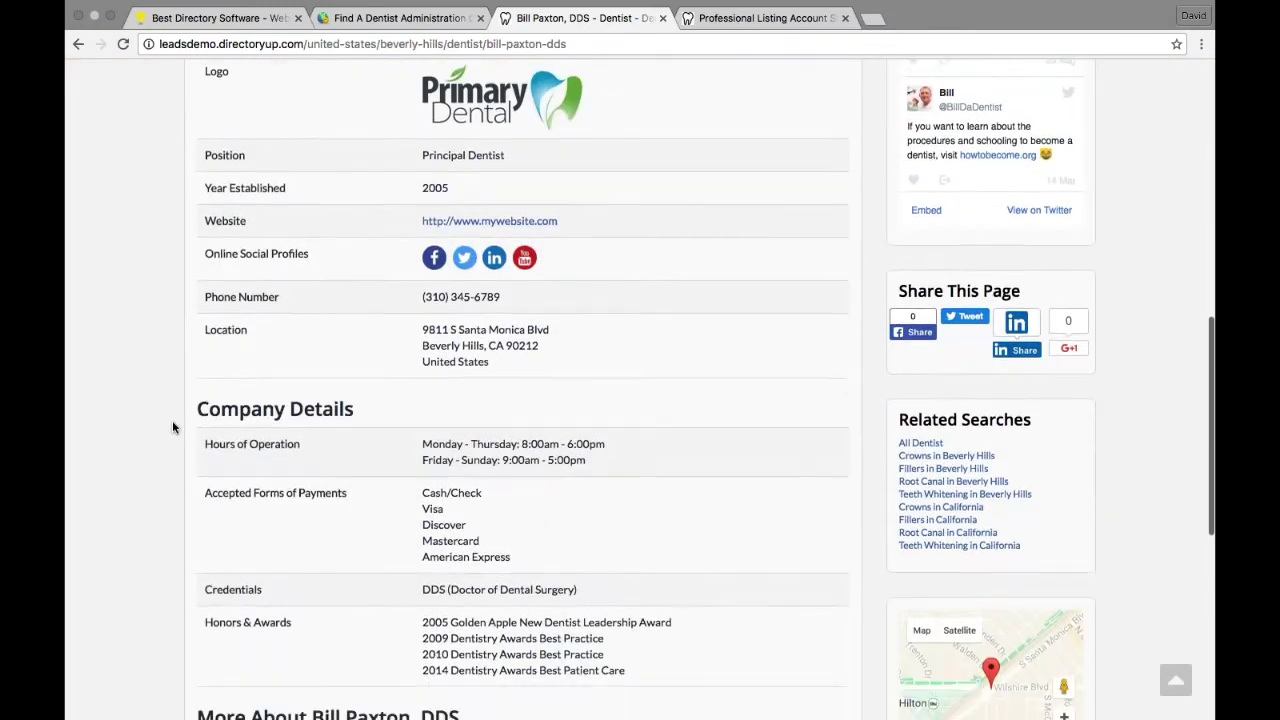
pyautogui.scroll(-2, 172, 428)
pyautogui.scroll(-4, 352, 318)
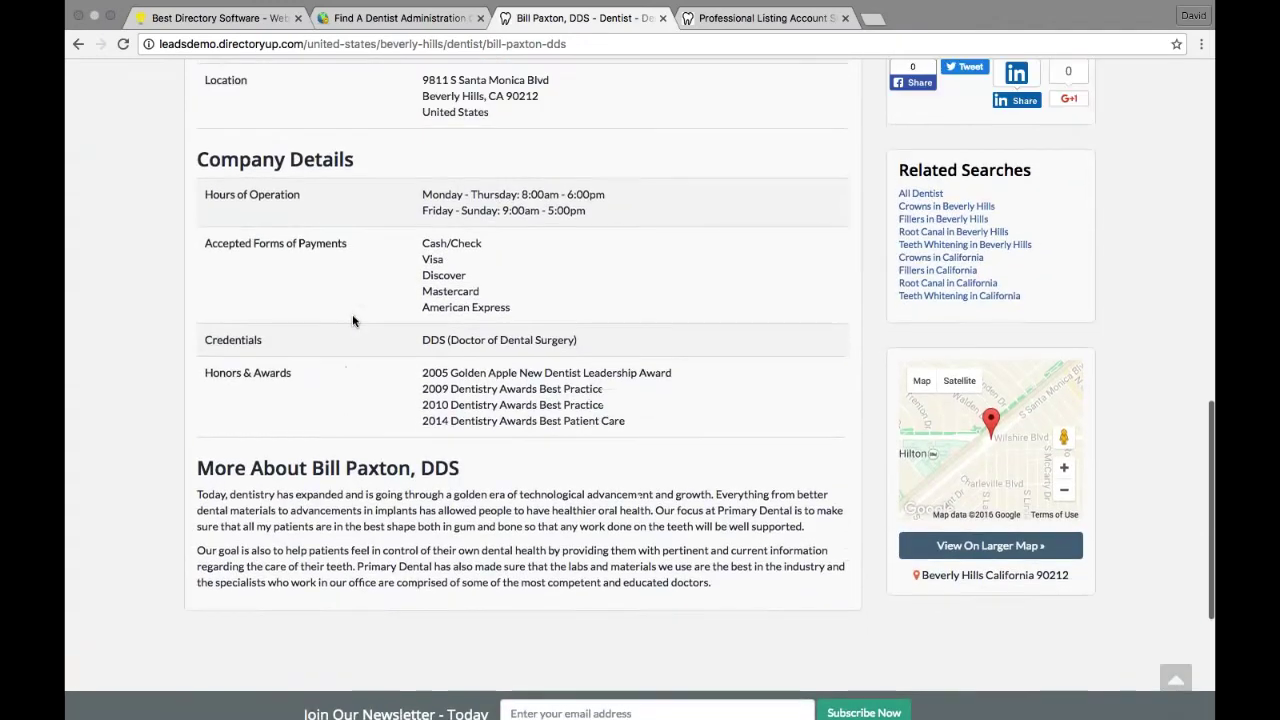
pyautogui.scroll(2, 352, 320)
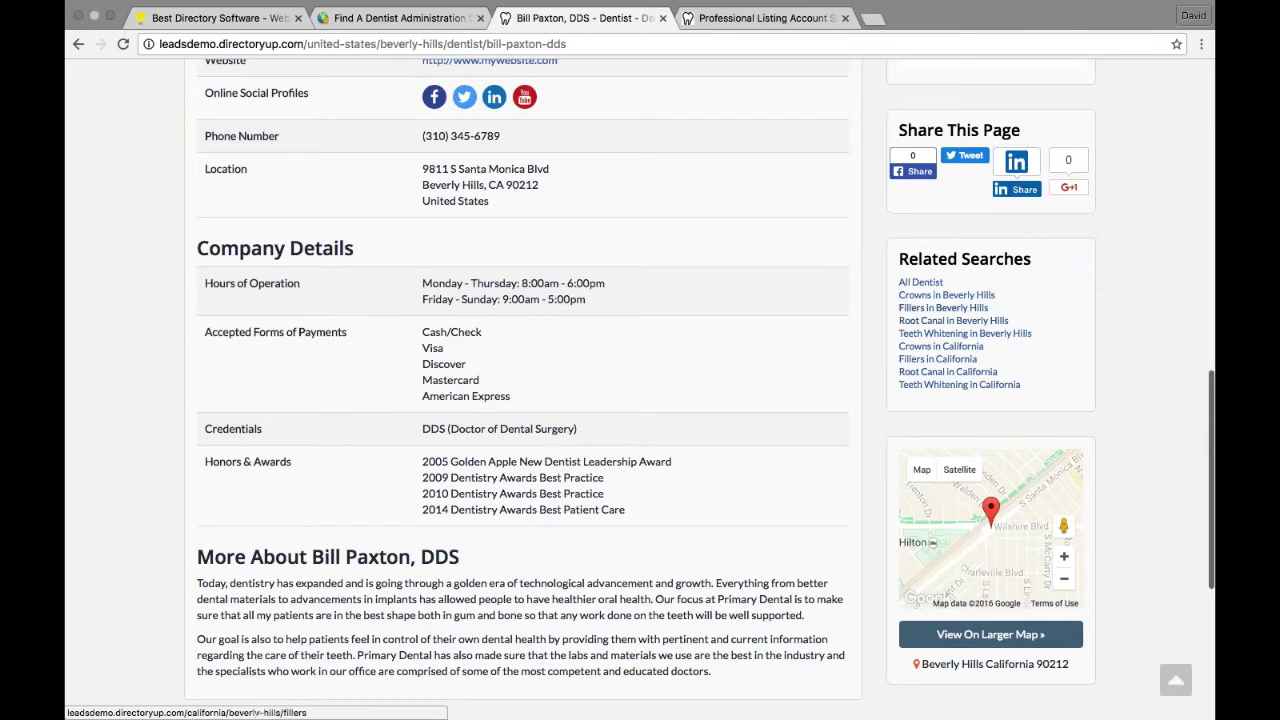
pyautogui.scroll(15, 943, 307)
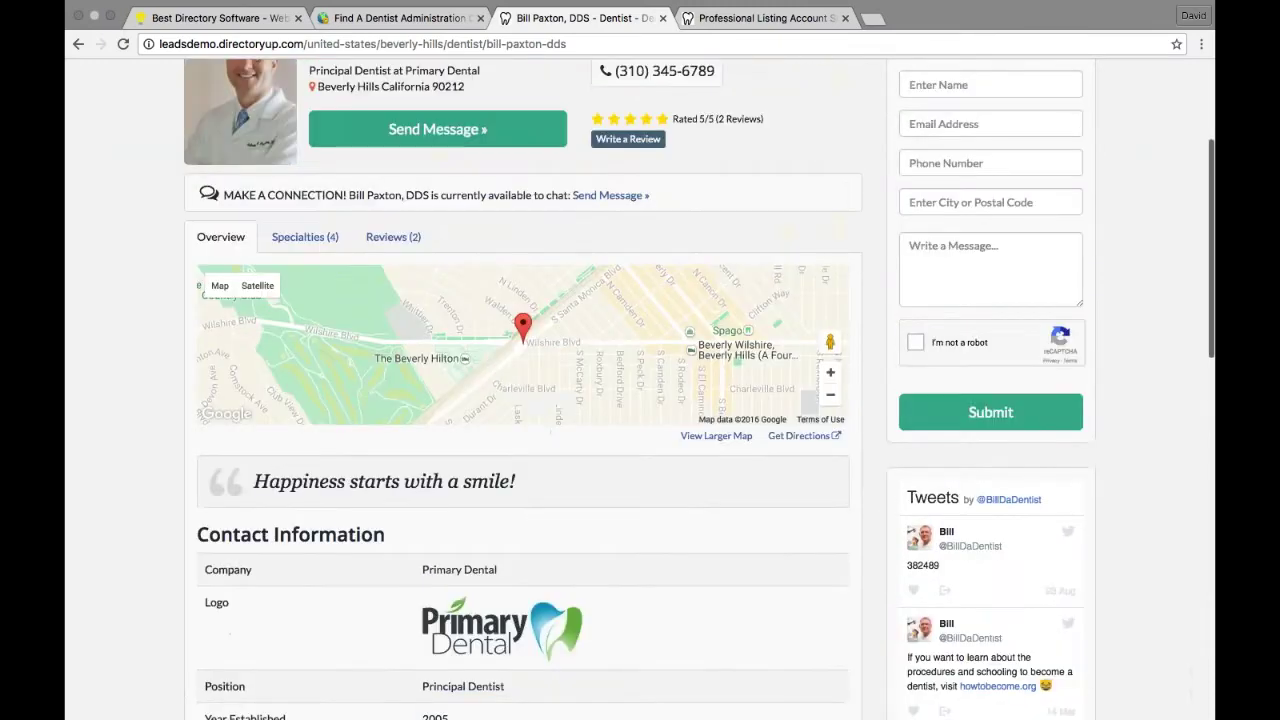
pyautogui.click(318, 318)
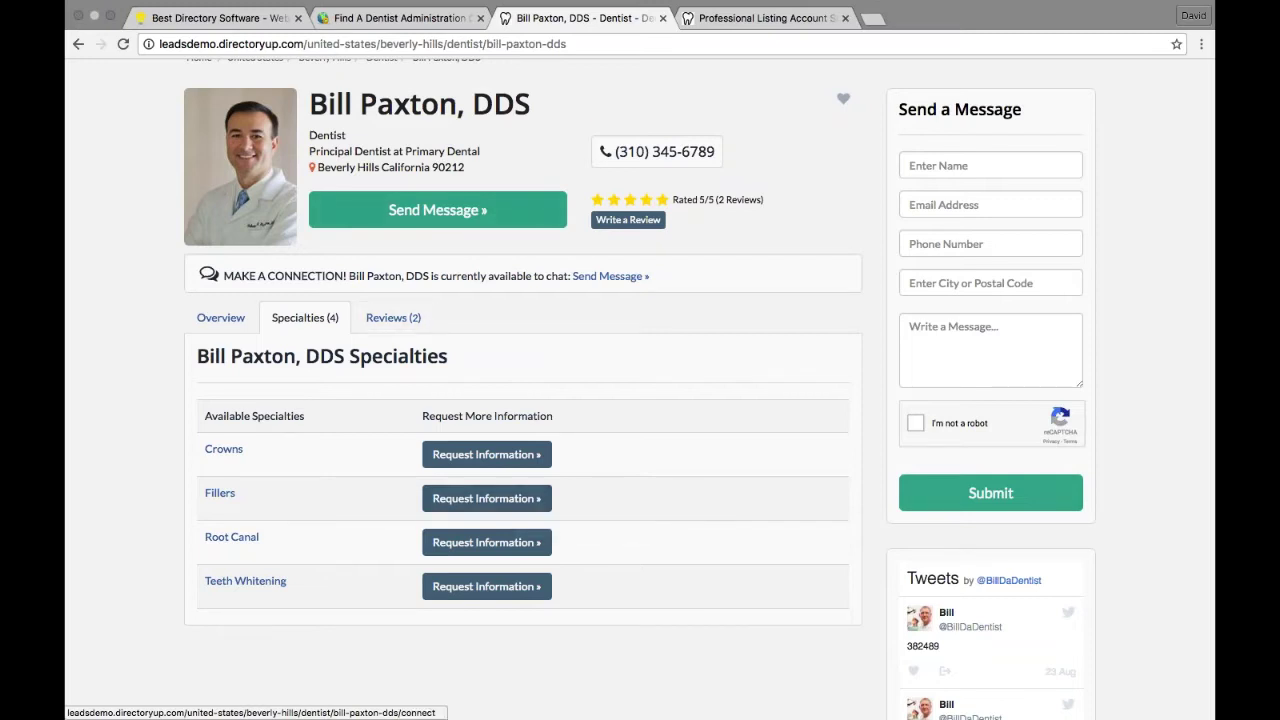
# Step: Open the dentist's message form and enter the visitor's full name, e-mail and phone number
pyautogui.click(610, 276)
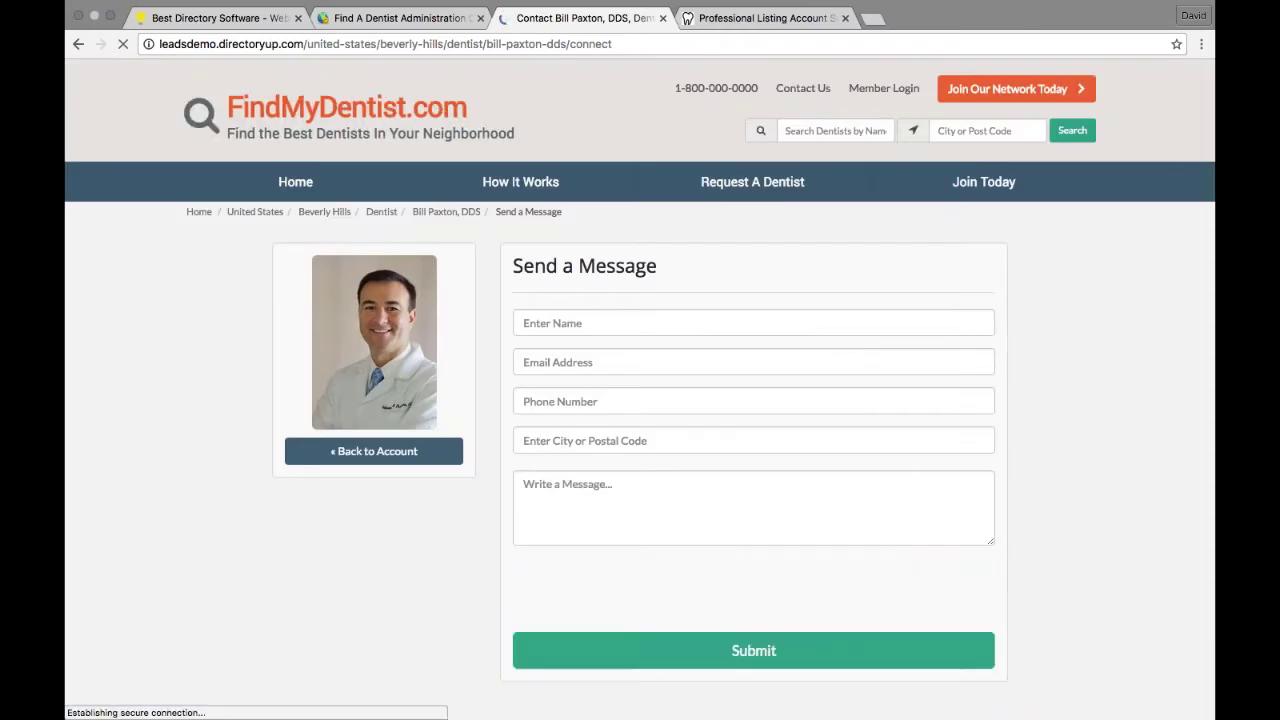
pyautogui.click(583, 322)
pyautogui.write('John Smith')
pyautogui.press('Tab')
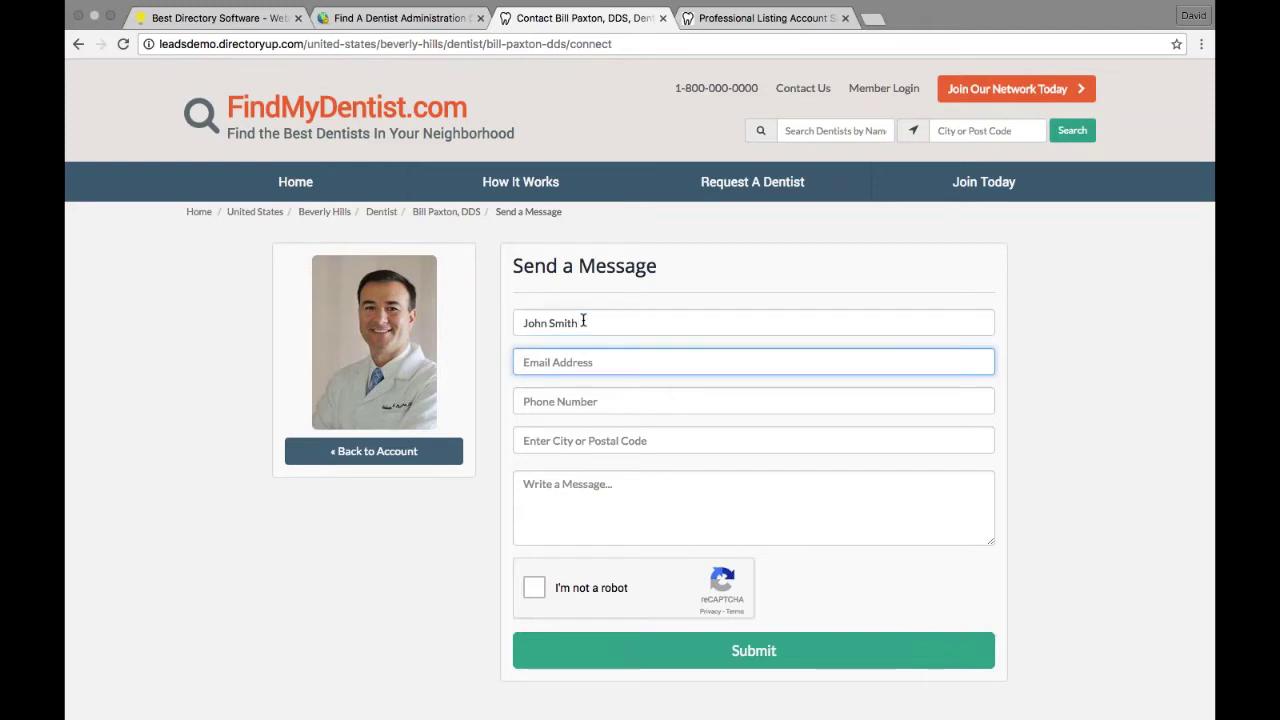
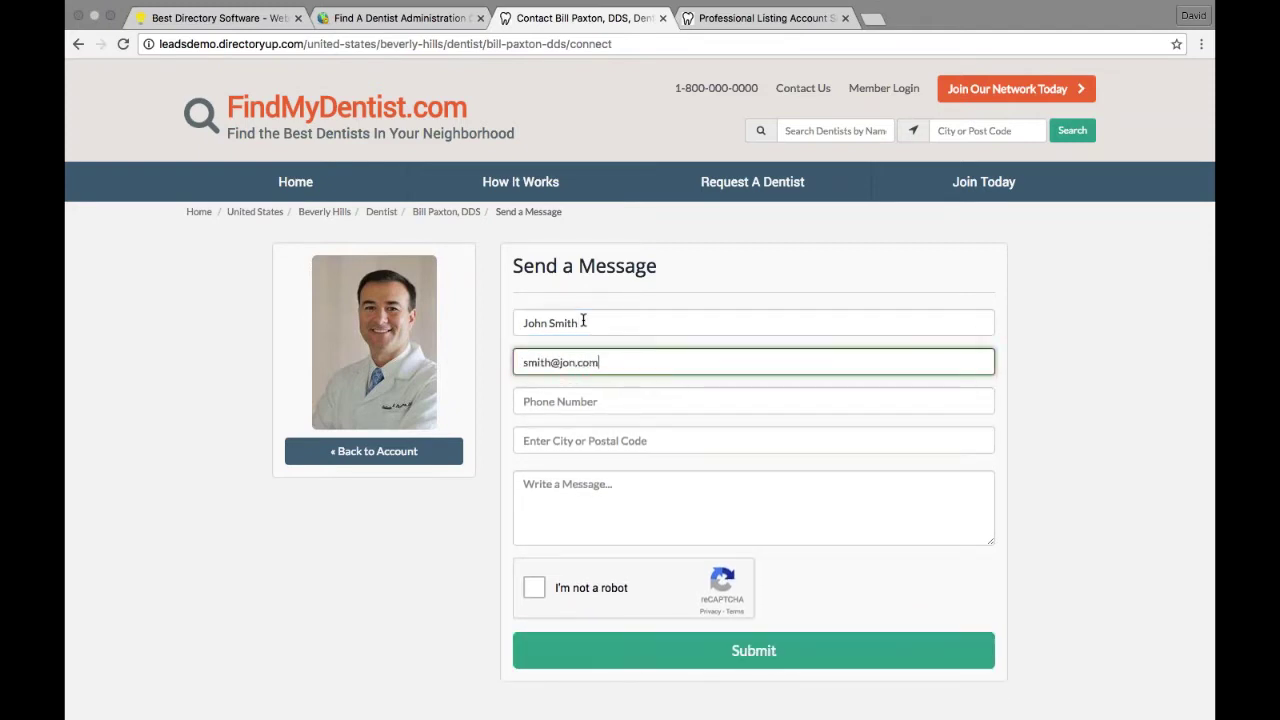
pyautogui.press('Tab')
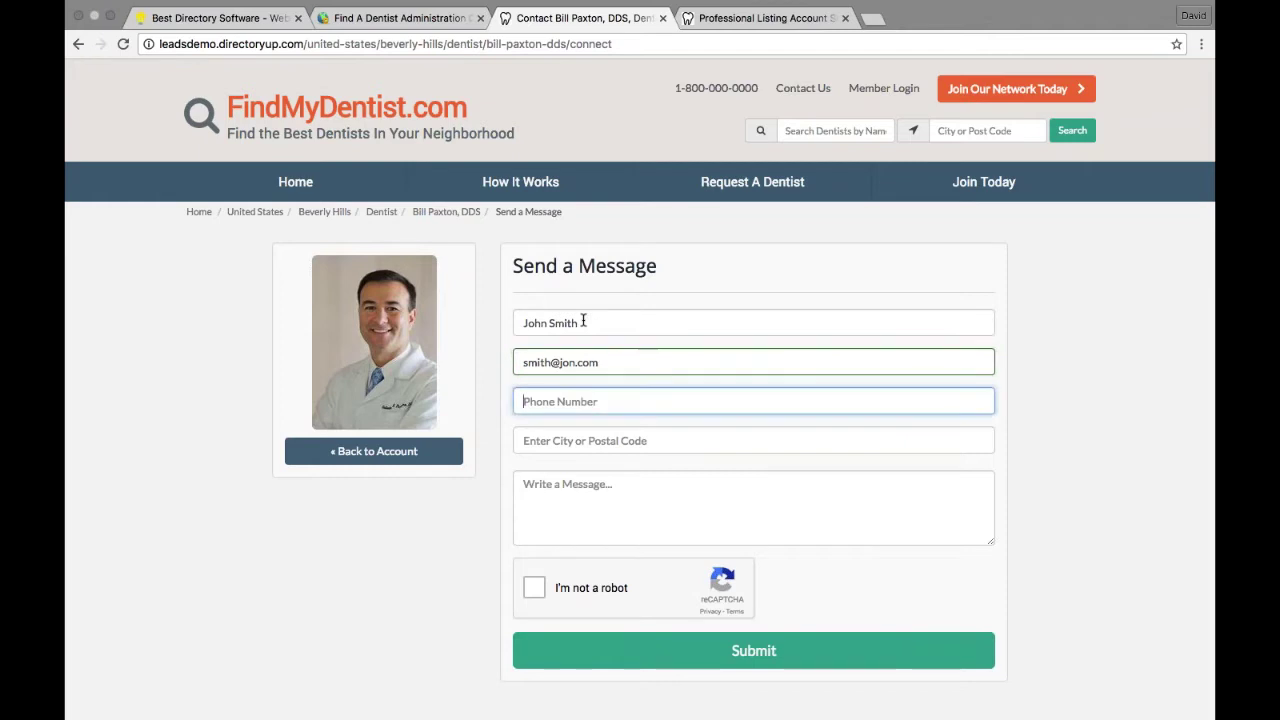
pyautogui.write('310-555-5555')
# Step: Set the location to Los Angeles, CA, write 'I need a root canal.', pass the robot check and submit
pyautogui.press('Tab')
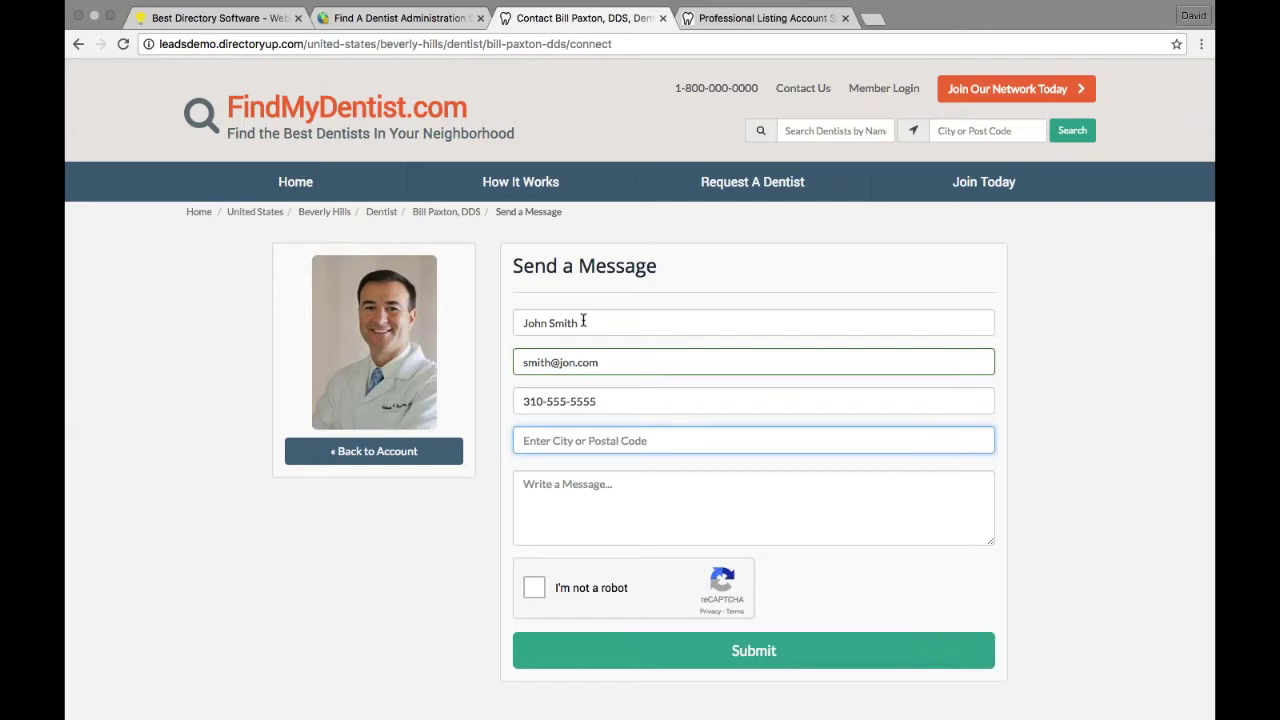
pyautogui.write('los')
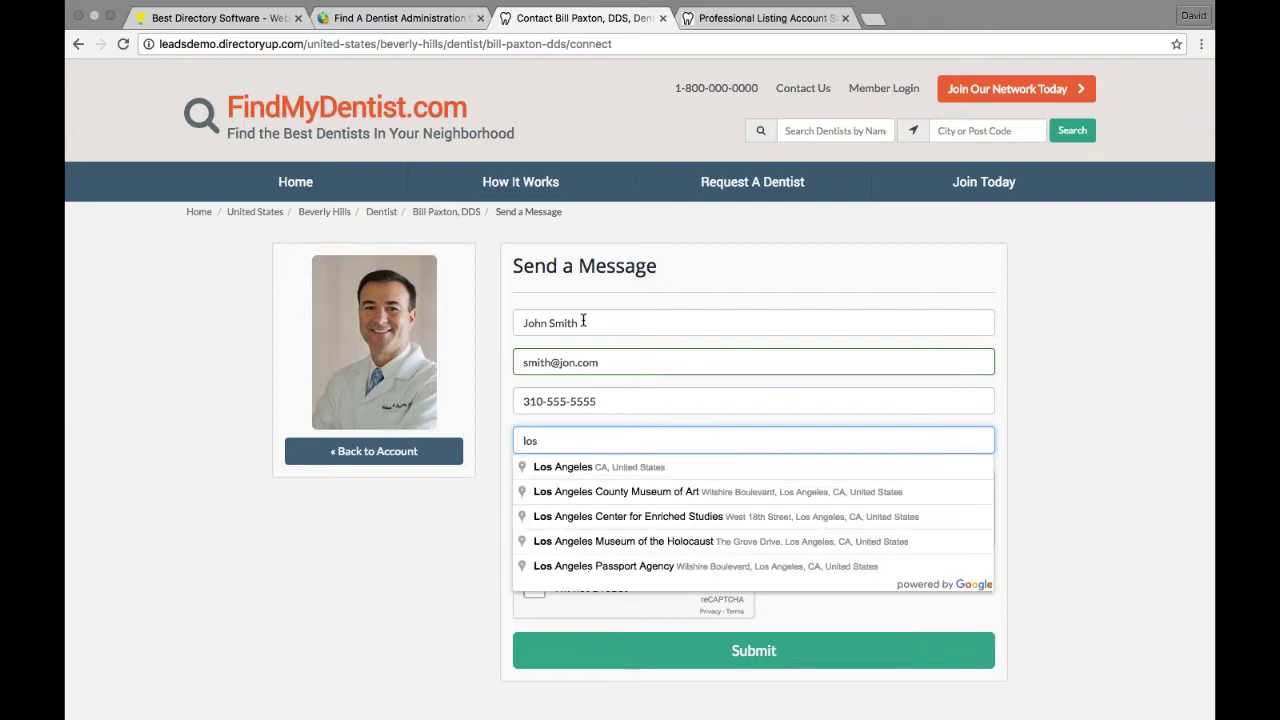
pyautogui.click(580, 470)
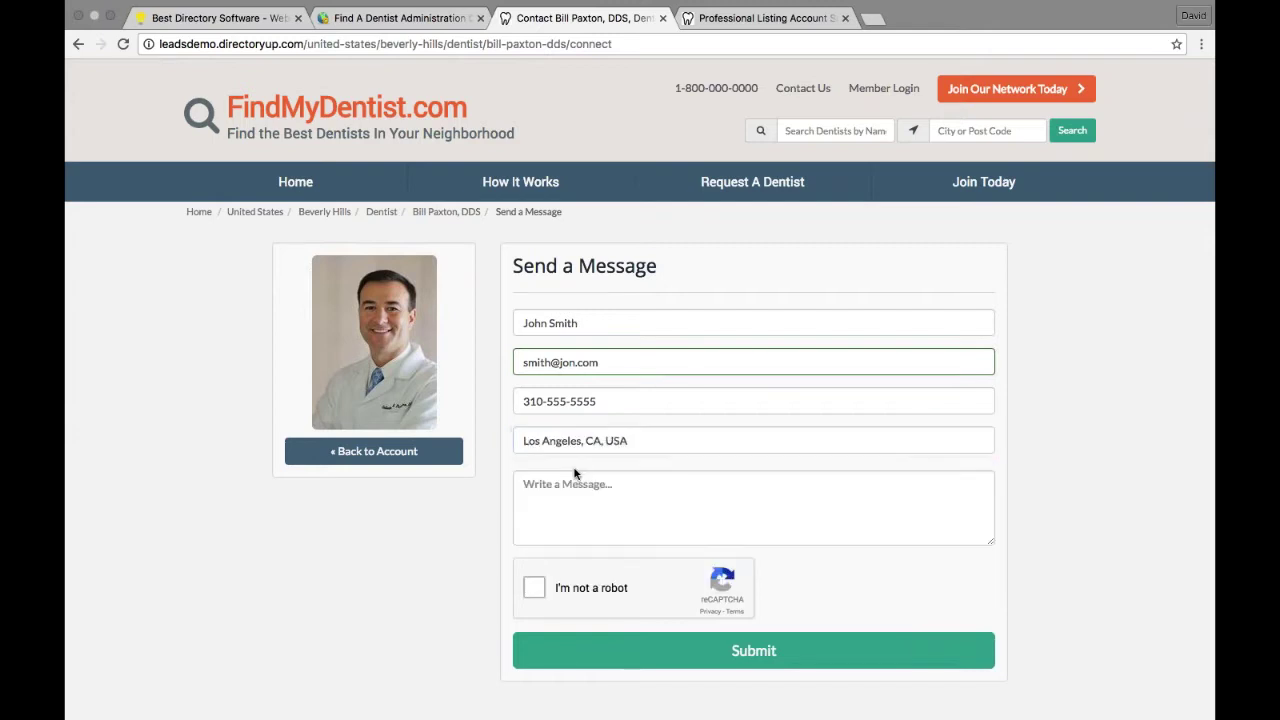
pyautogui.write('I need')
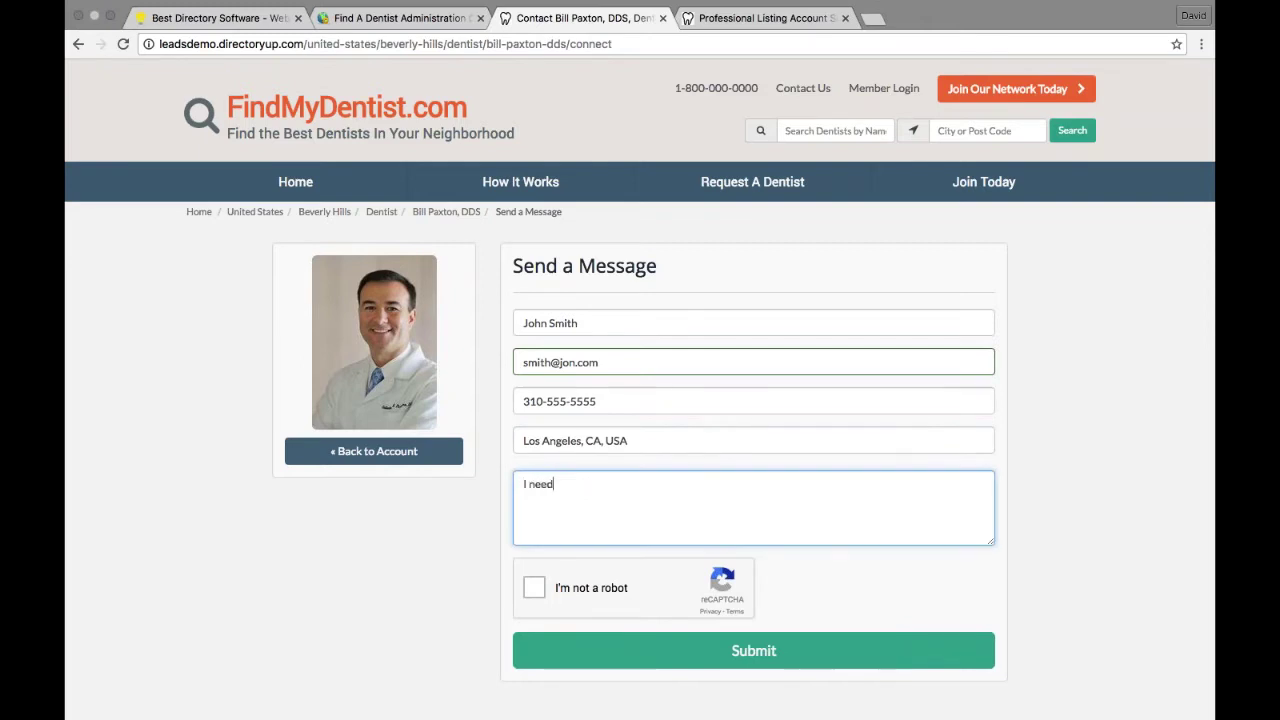
pyautogui.write(' a root canal.')
pyautogui.click(536, 589)
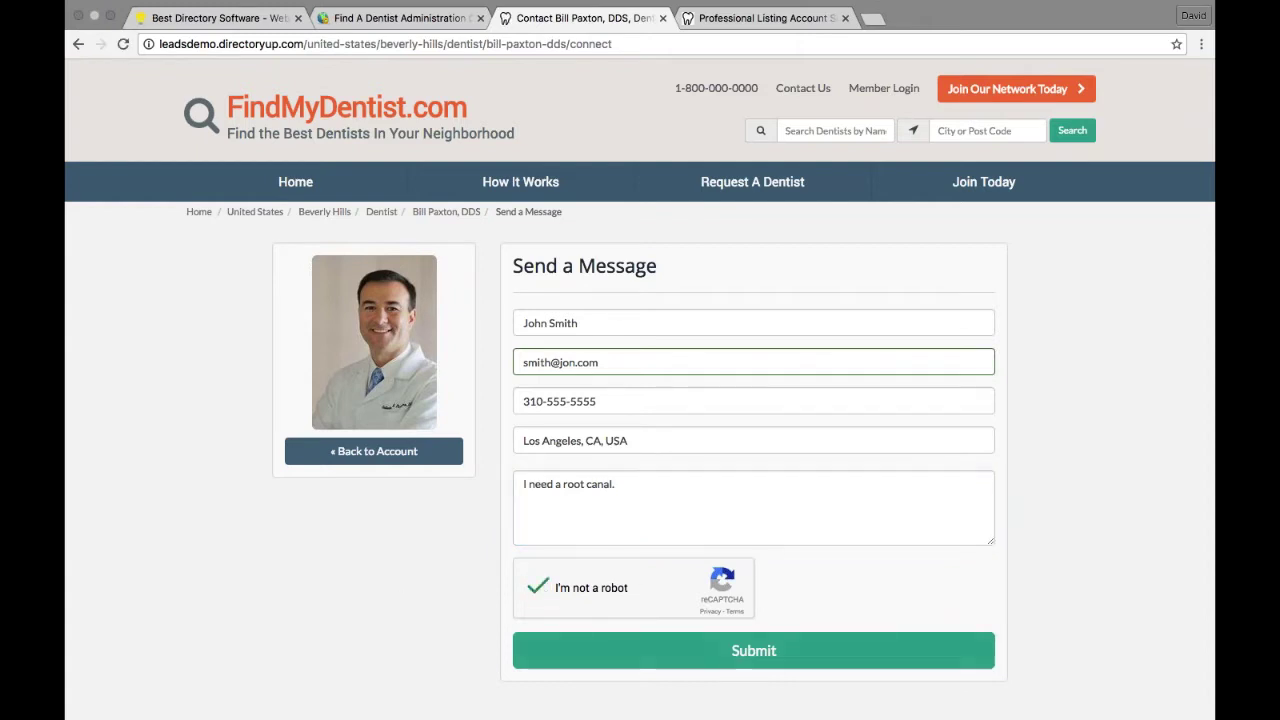
pyautogui.click(724, 647)
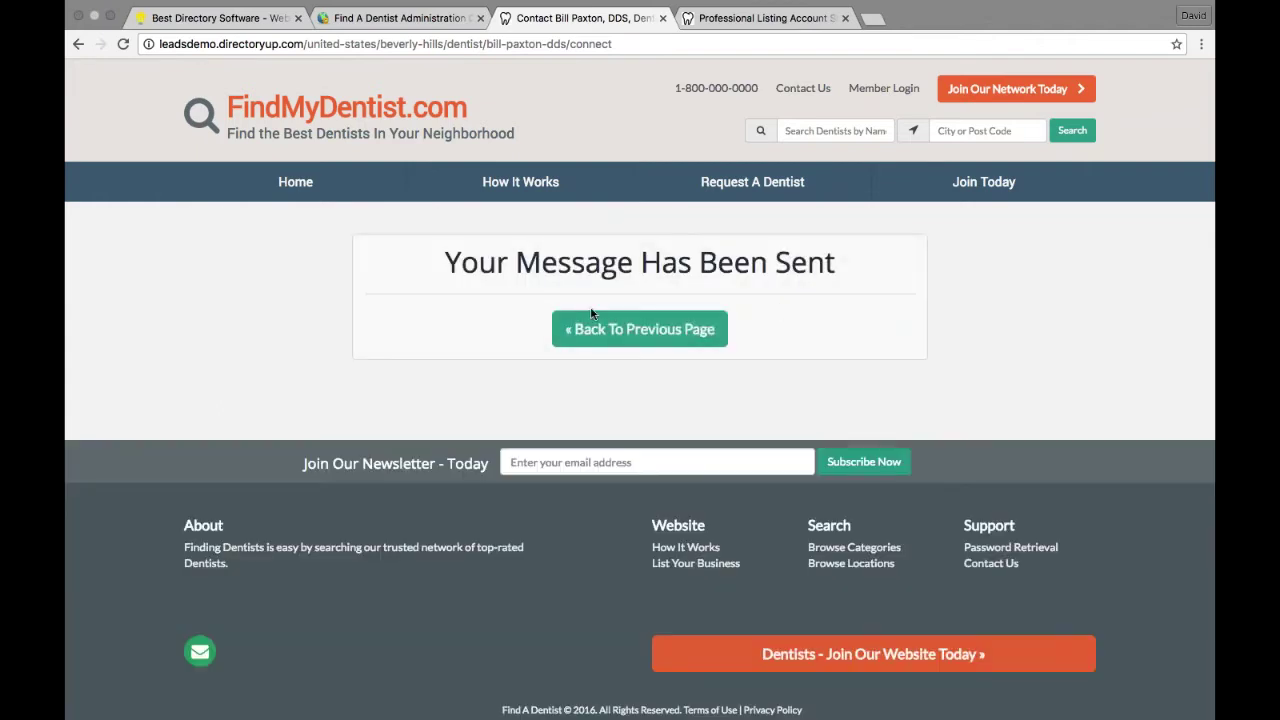
pyautogui.click(646, 332)
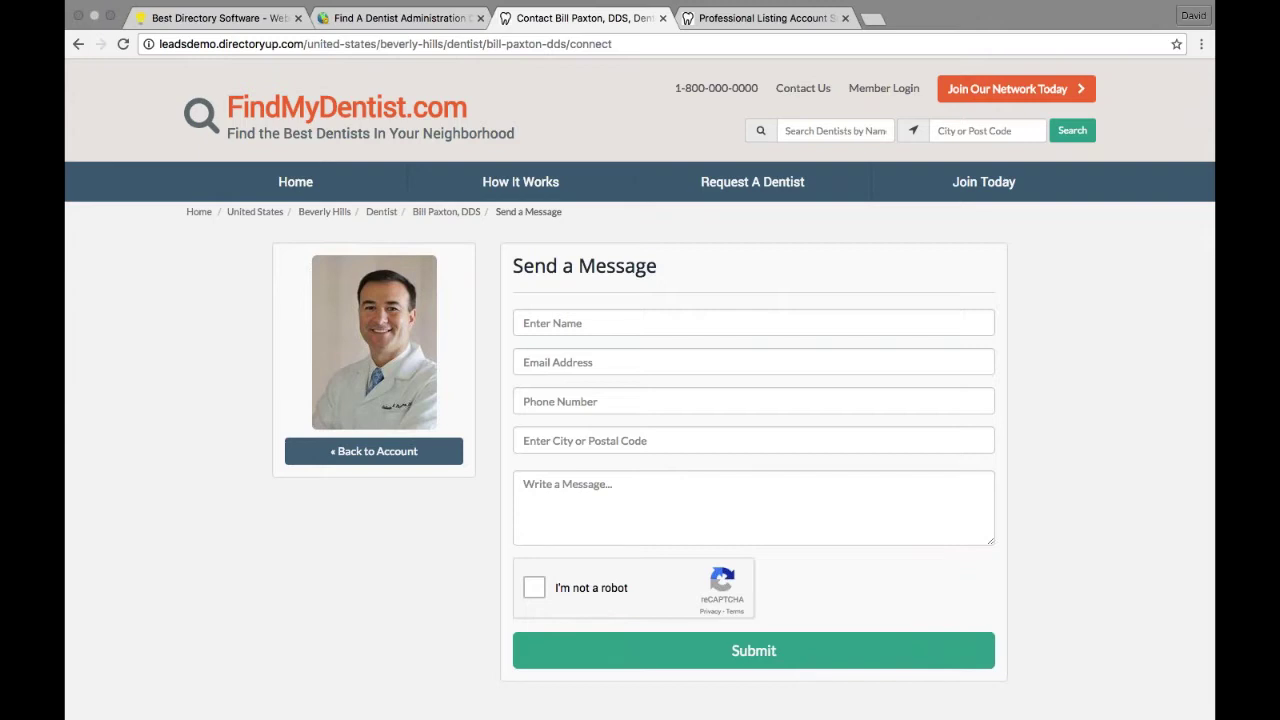
# Step: Log in as the dentist from the admin members list and open Manage Leads under Notifications
pyautogui.click(330, 22)
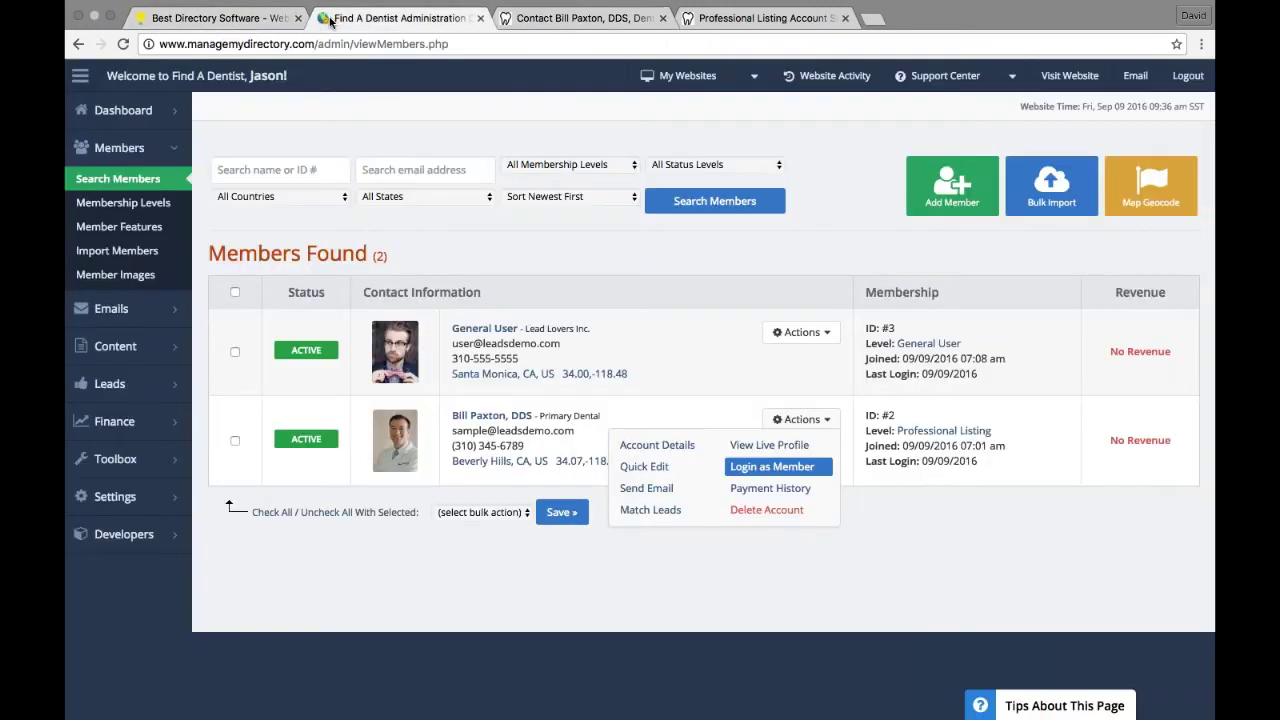
pyautogui.click(801, 419)
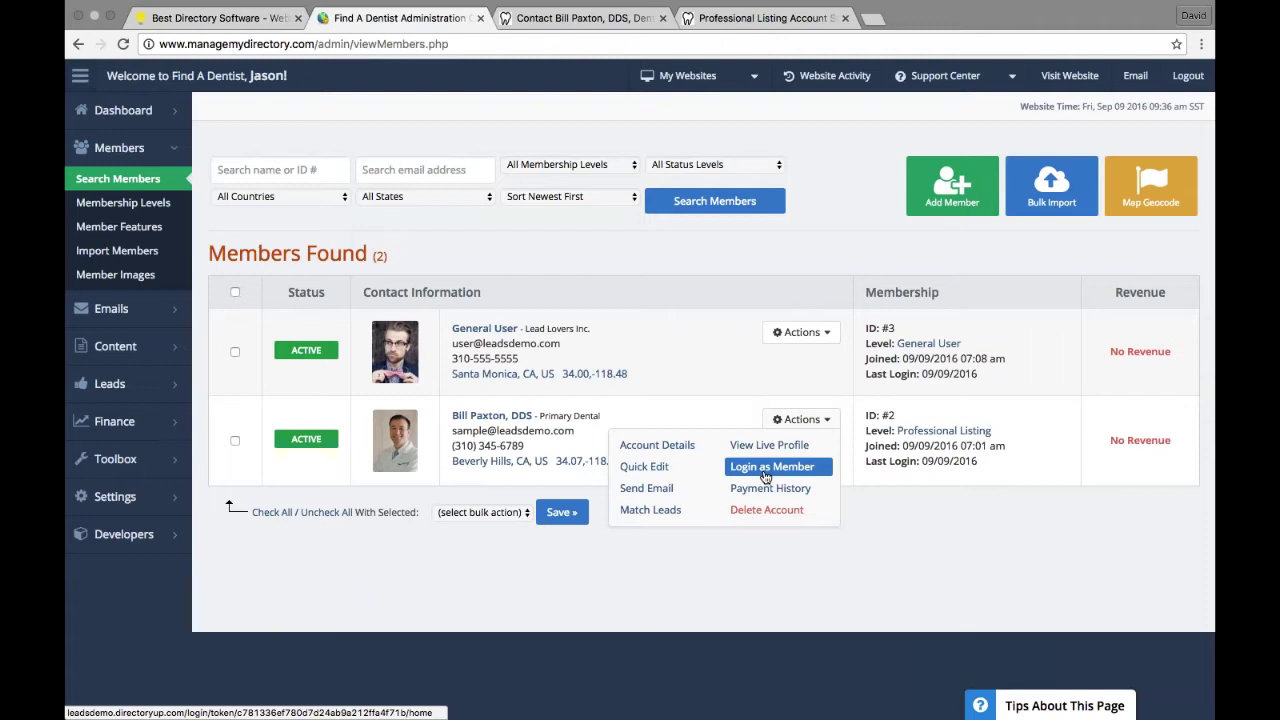
pyautogui.click(765, 467)
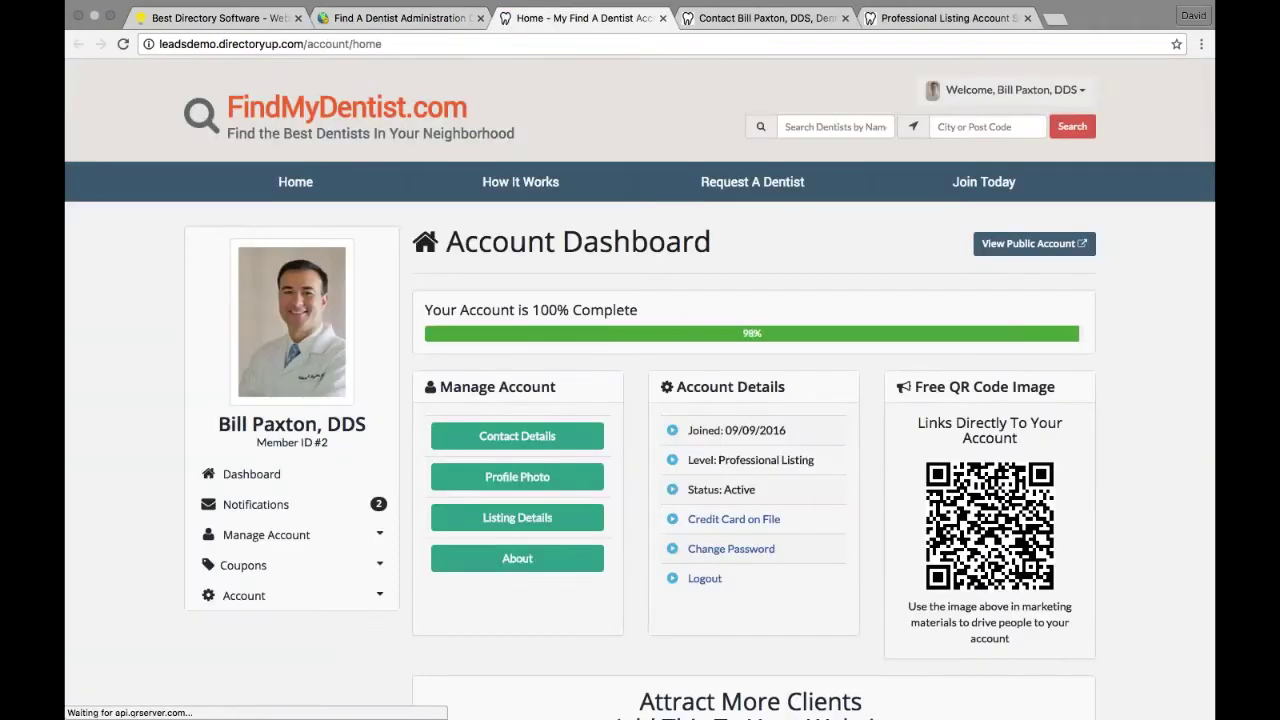
pyautogui.click(379, 506)
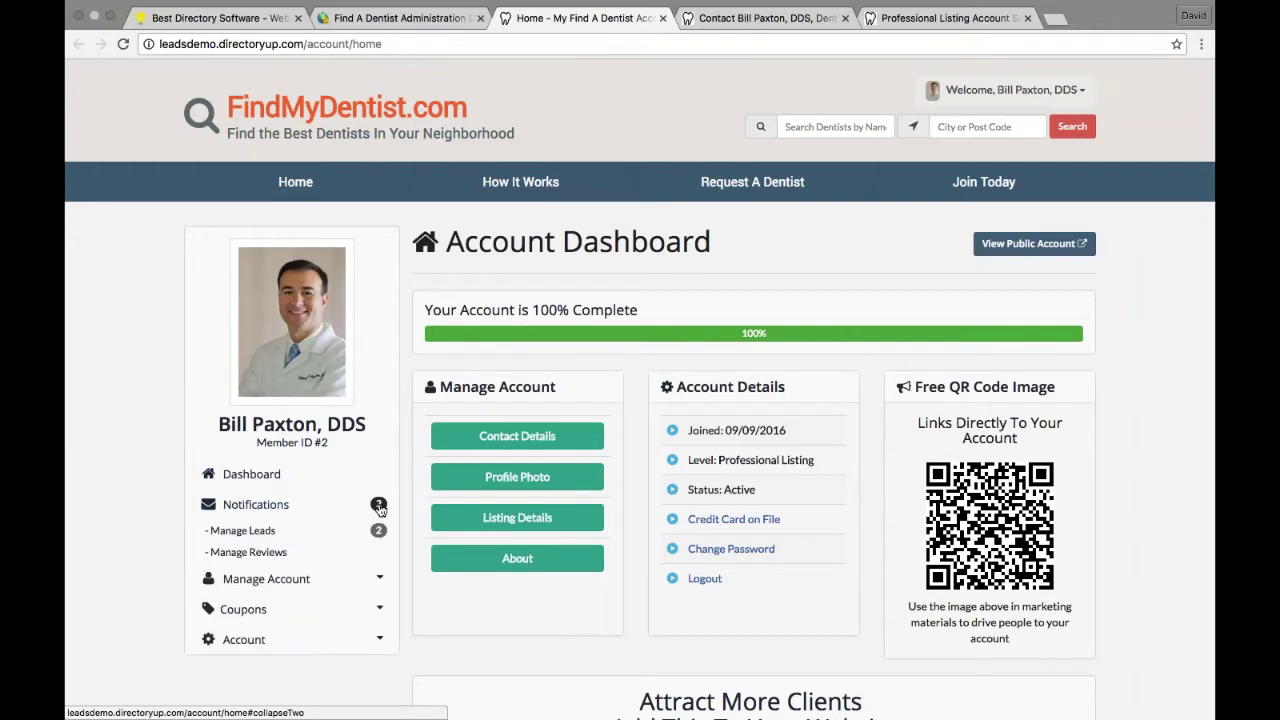
pyautogui.click(272, 537)
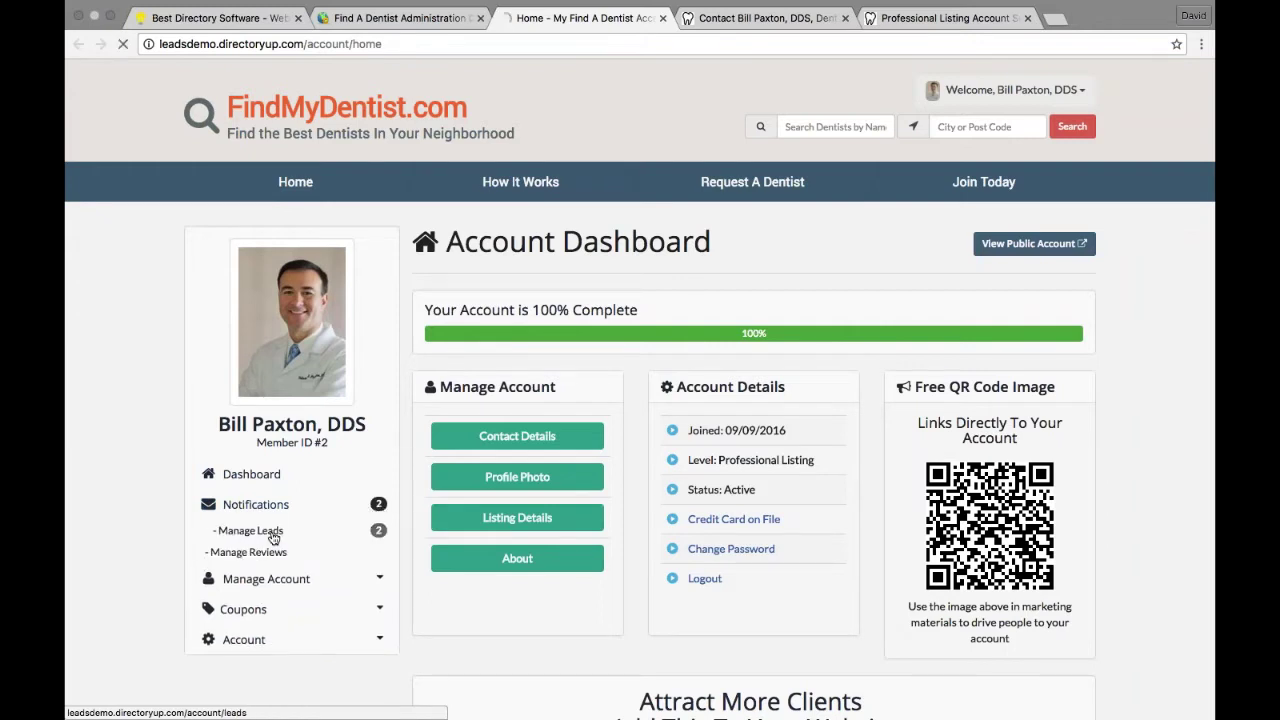
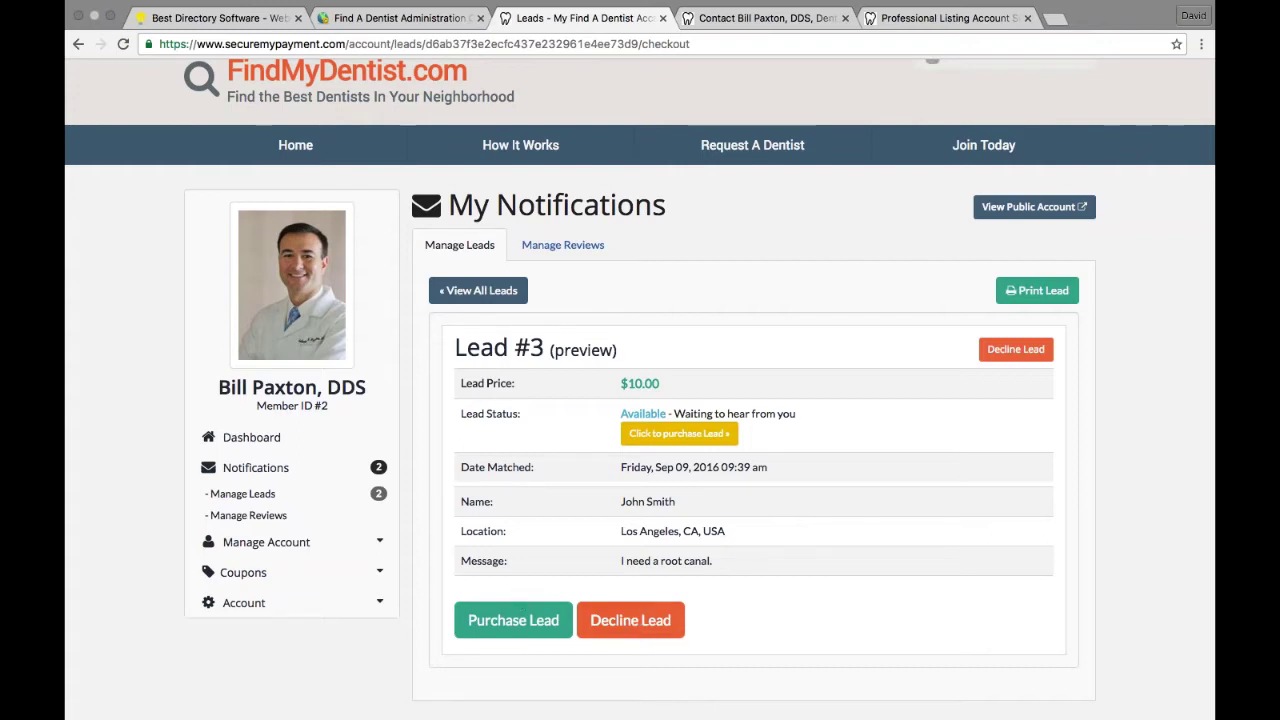
pyautogui.click(517, 618)
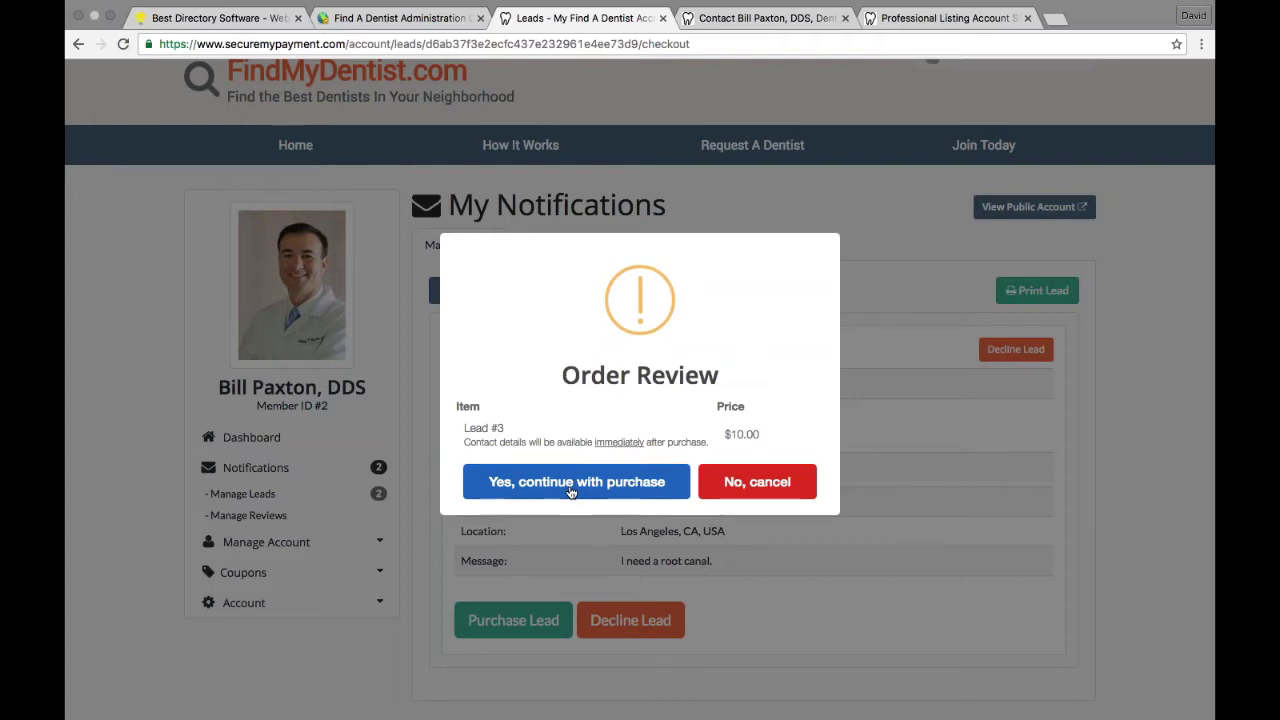
pyautogui.click(572, 482)
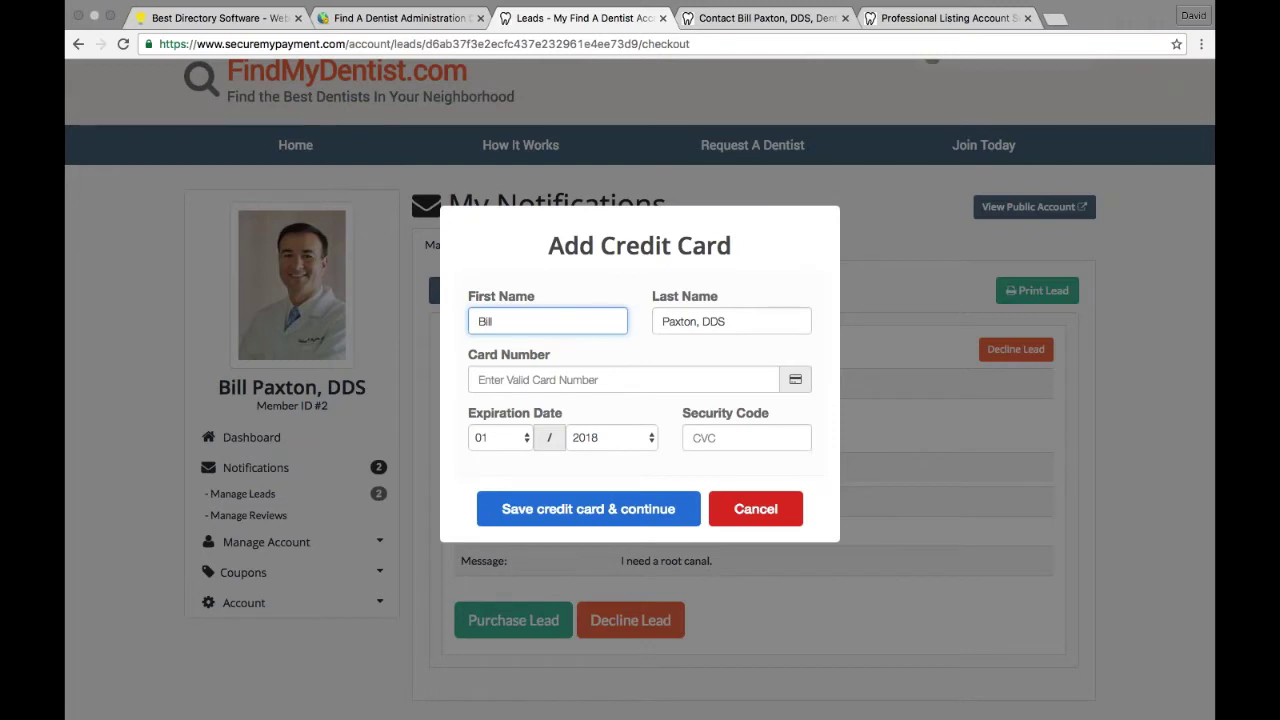
pyautogui.click(440, 290)
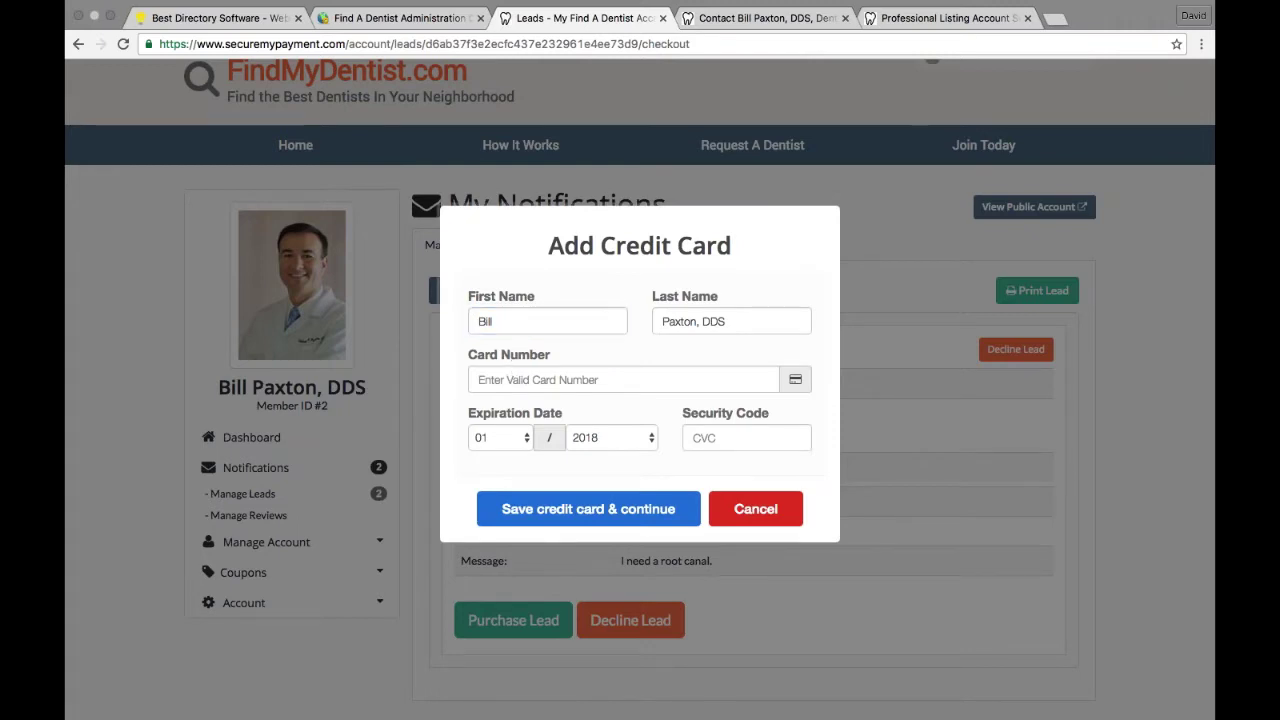
pyautogui.press('Tab')
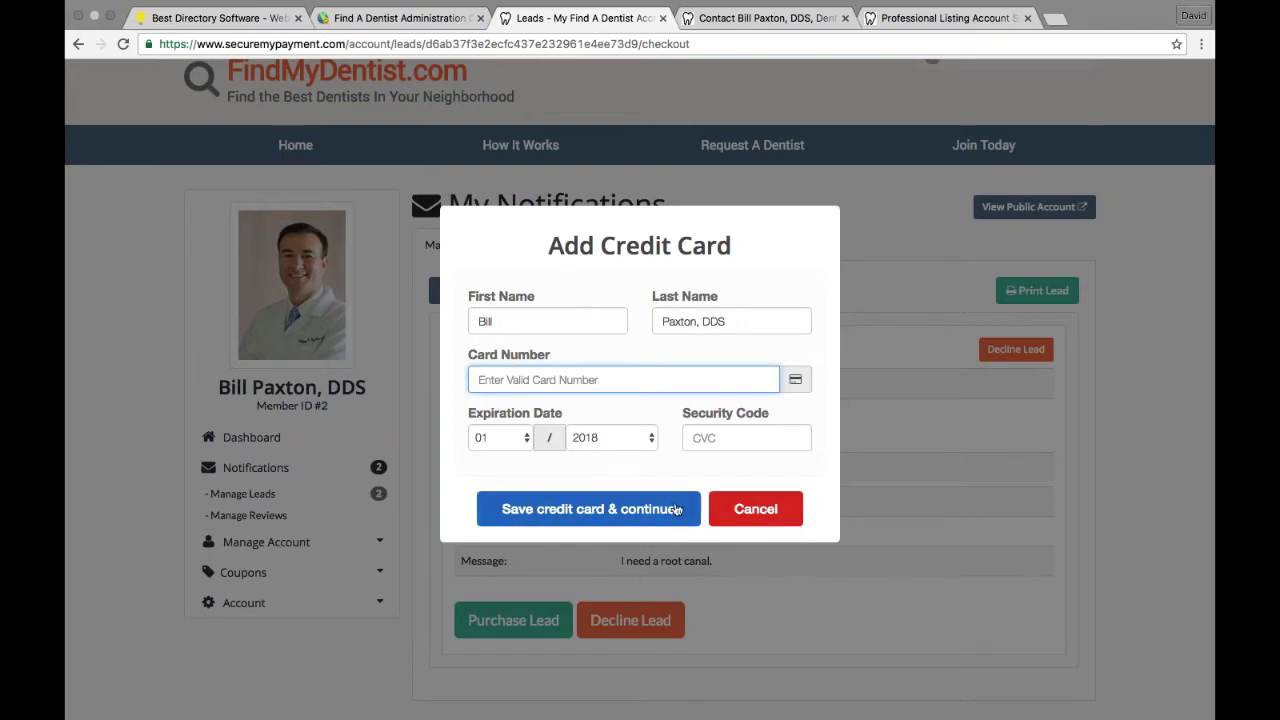
pyautogui.click(755, 510)
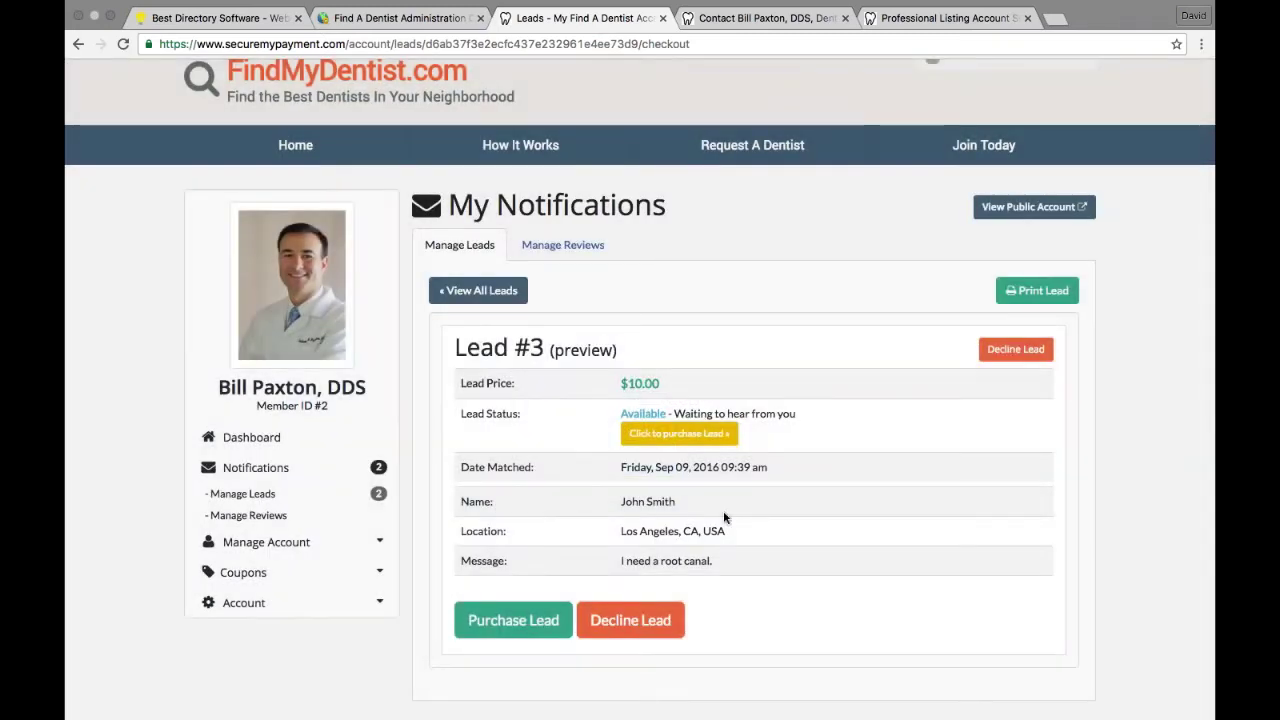
pyautogui.moveTo(459, 501); pyautogui.dragTo(703, 501)
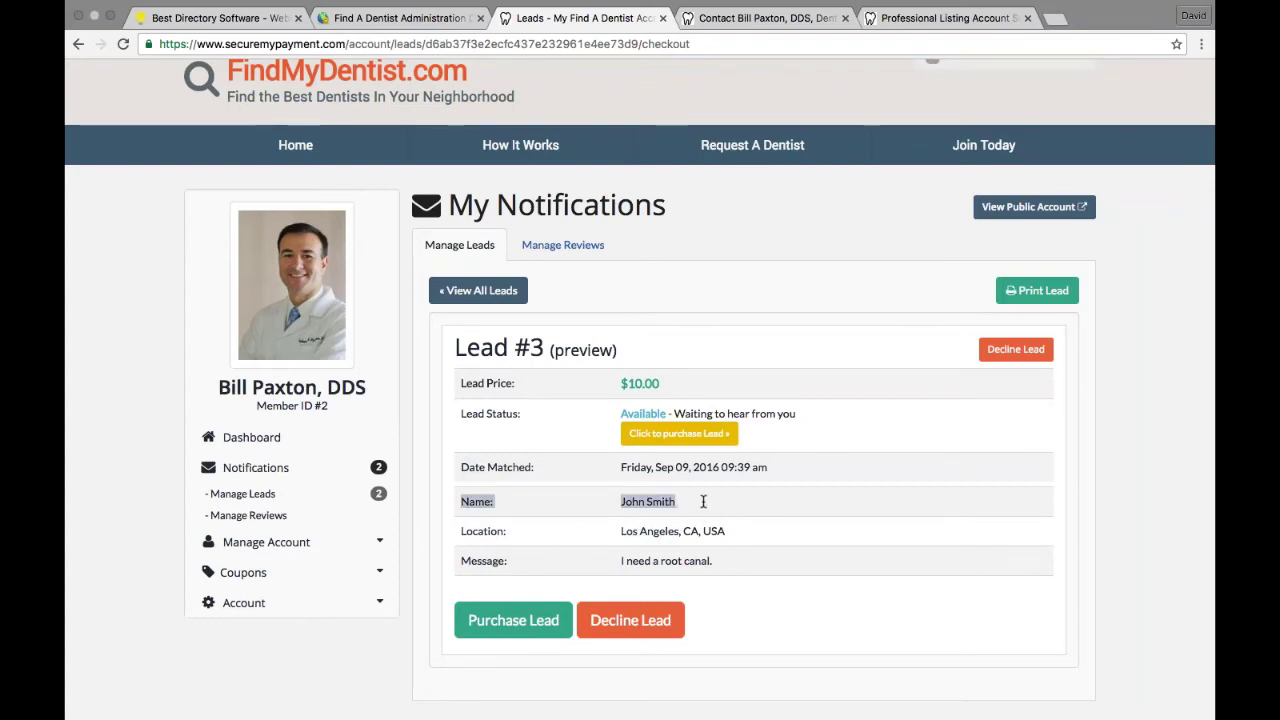
pyautogui.moveTo(461, 531); pyautogui.dragTo(748, 543)
pyautogui.moveTo(501, 562); pyautogui.dragTo(461, 562)
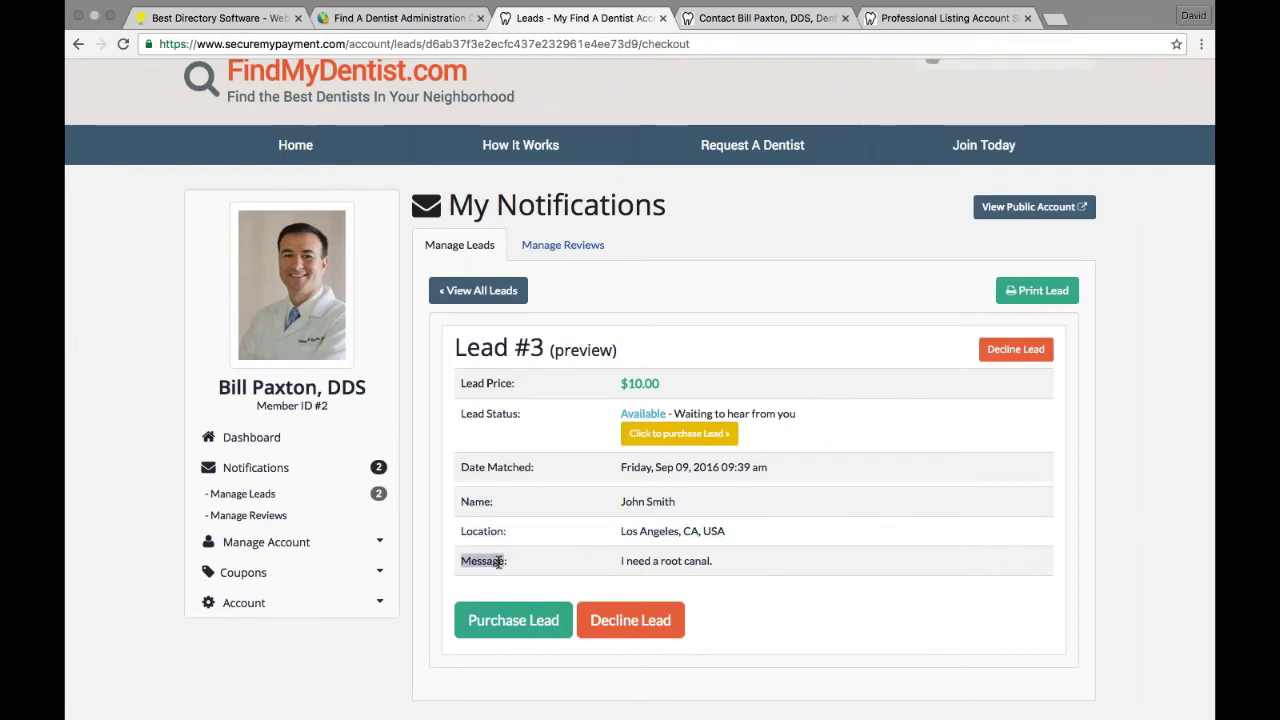
pyautogui.click(461, 562)
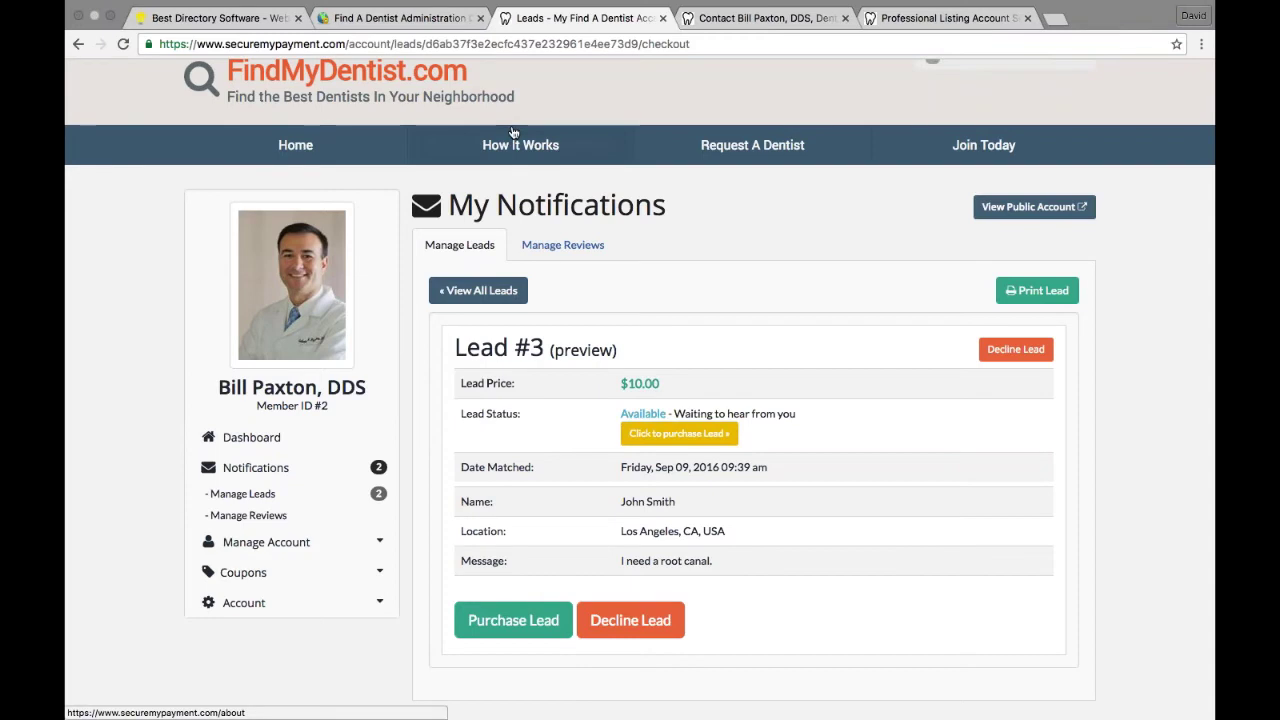
# Step: In the admin site, open Leads > Match Leads and start matching the new lead #3
pyautogui.click(400, 18)
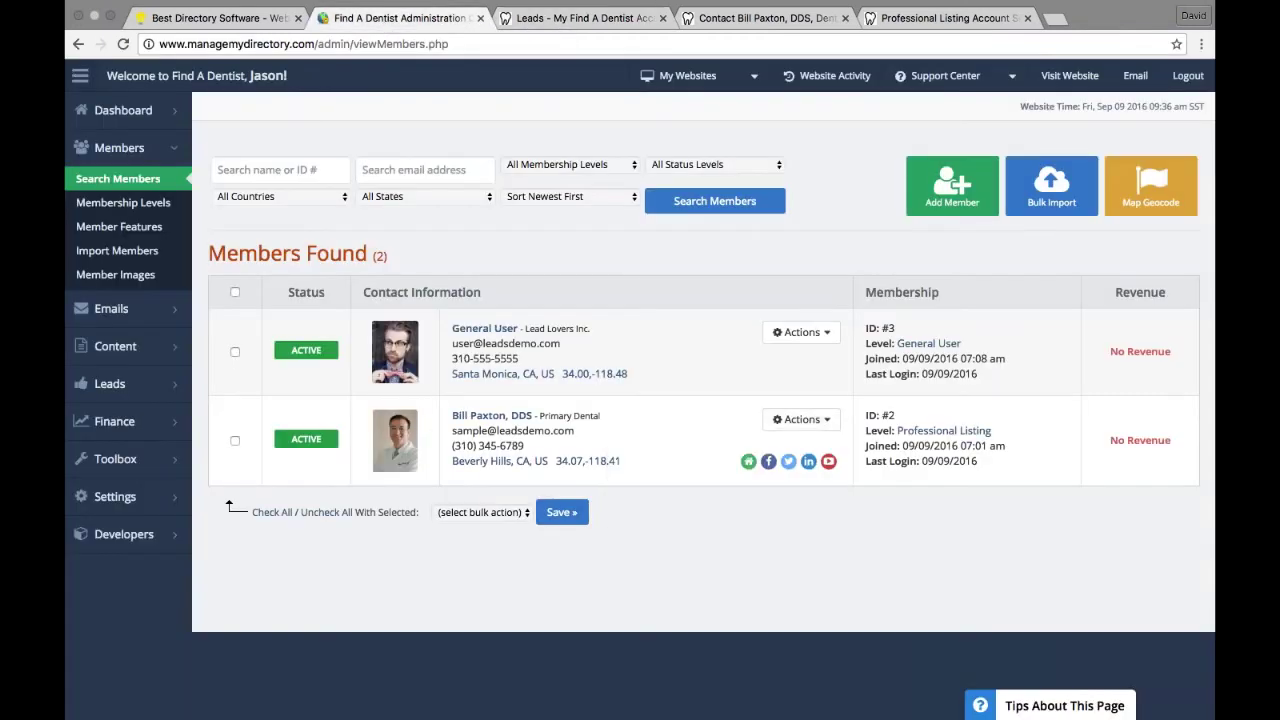
pyautogui.moveTo(108, 386)
pyautogui.click(234, 381)
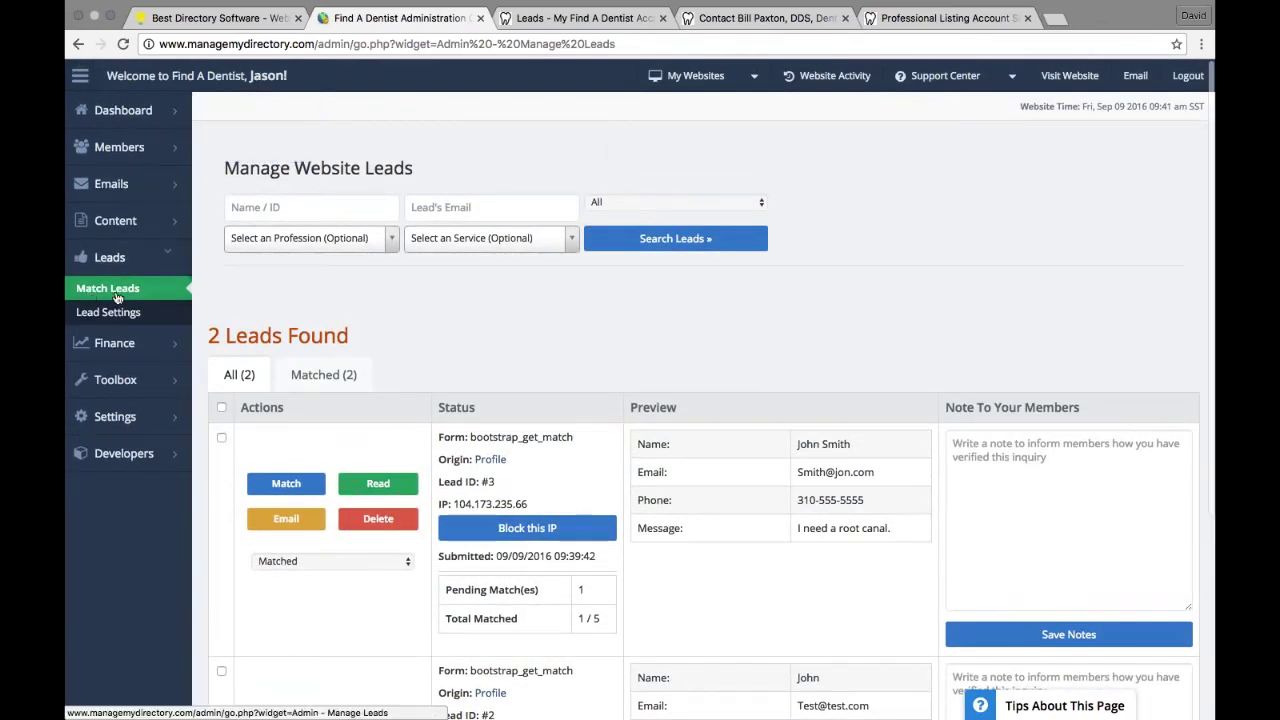
pyautogui.scroll(-2, 519, 322)
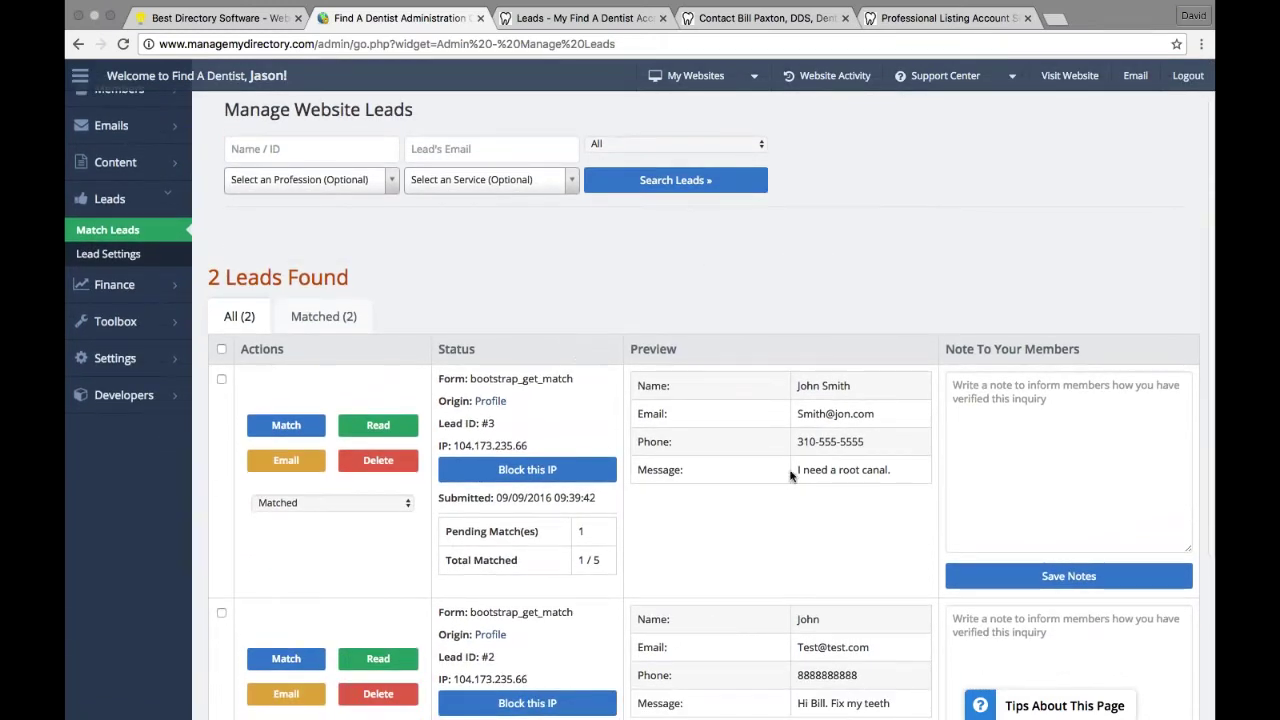
pyautogui.moveTo(799, 469); pyautogui.dragTo(891, 469)
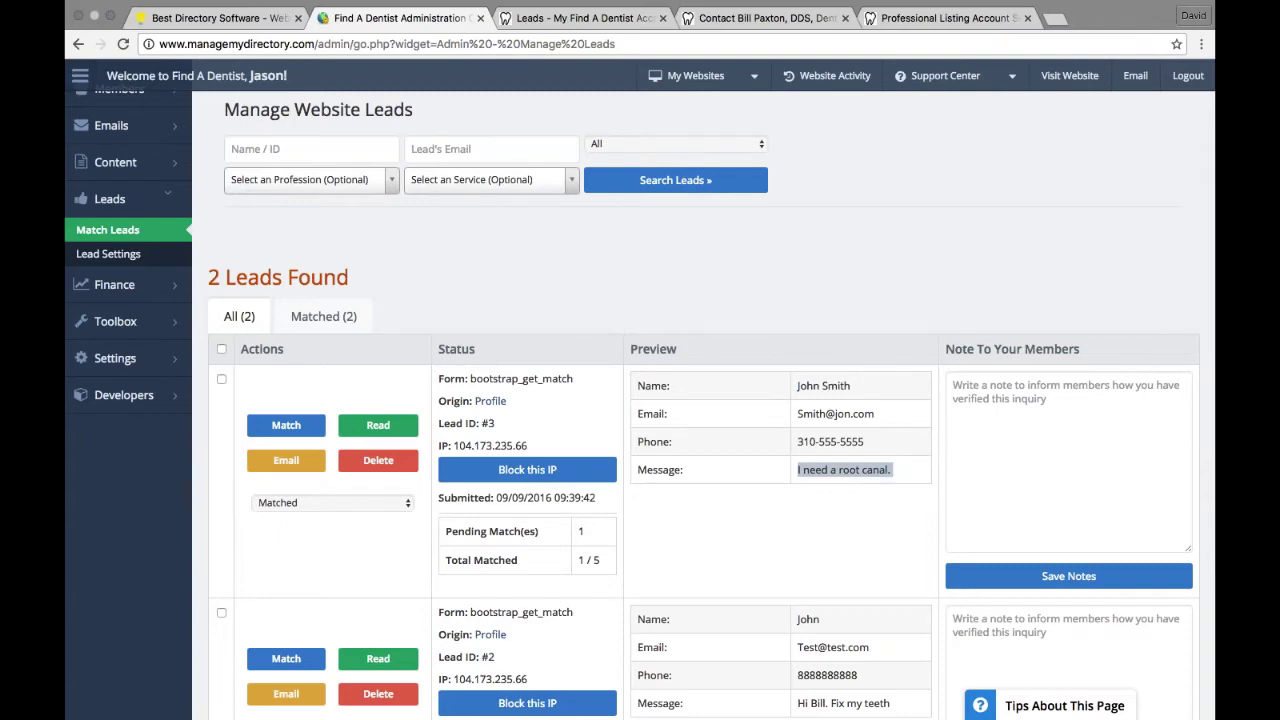
pyautogui.click(293, 433)
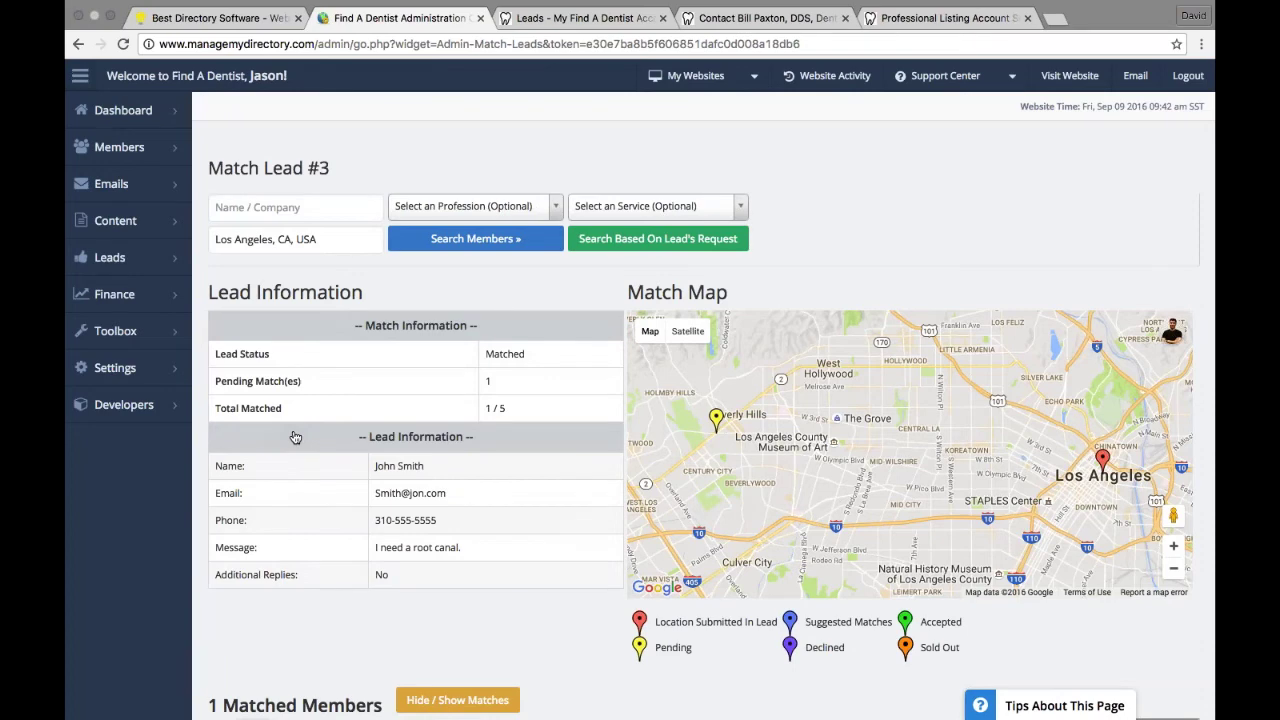
# Step: Change the matched dentist's status from Pending to Accepted, then return to the member's lead preview
pyautogui.scroll(-5, 295, 437)
pyautogui.scroll(-2, 295, 437)
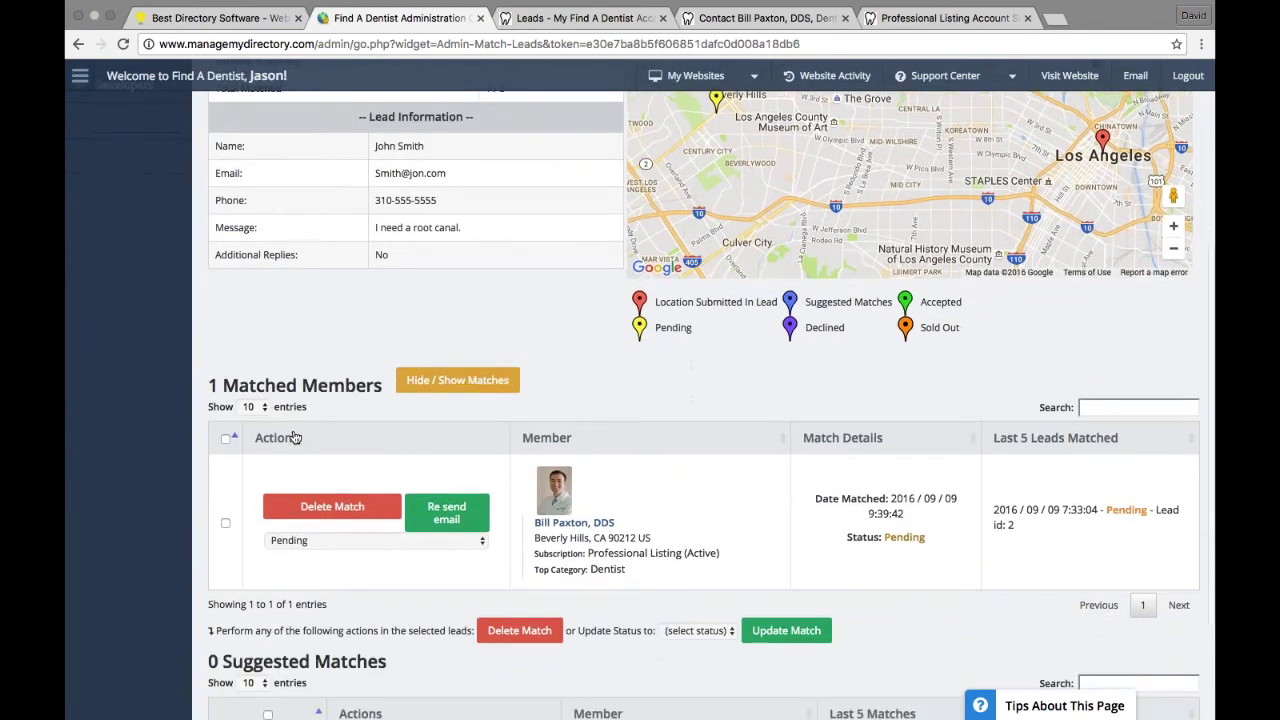
pyautogui.scroll(-1, 295, 437)
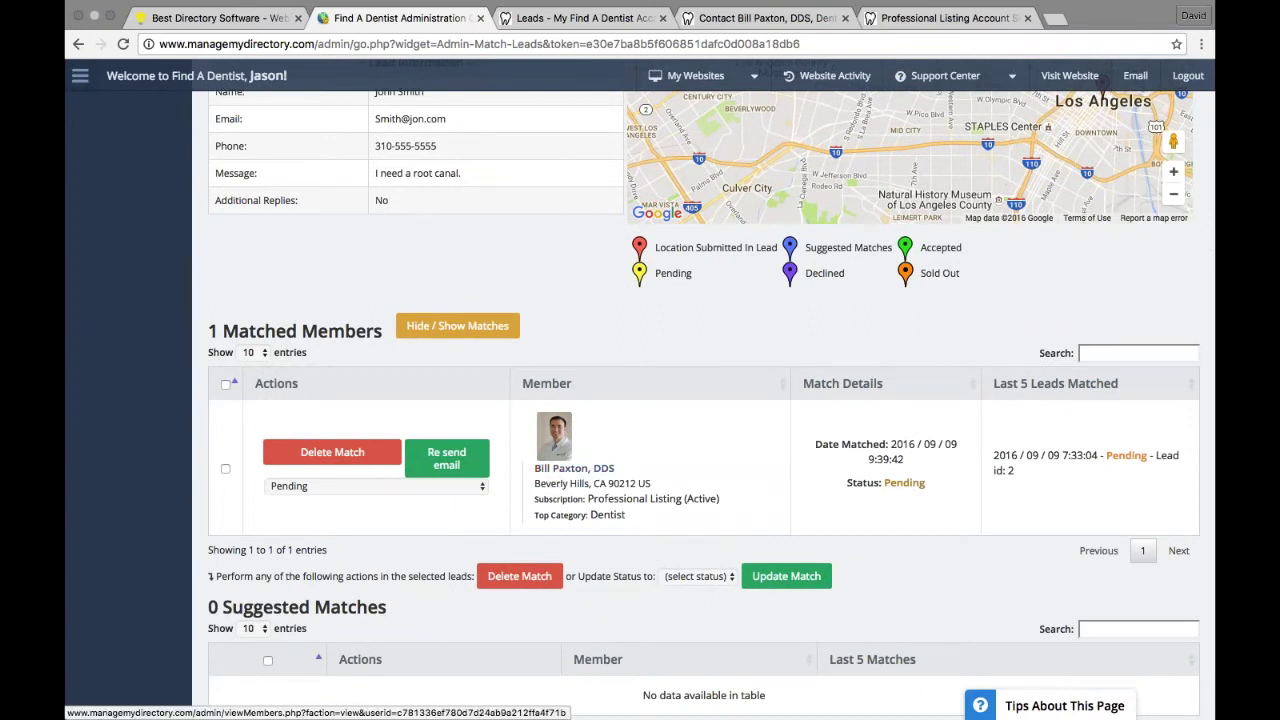
pyautogui.click(297, 490)
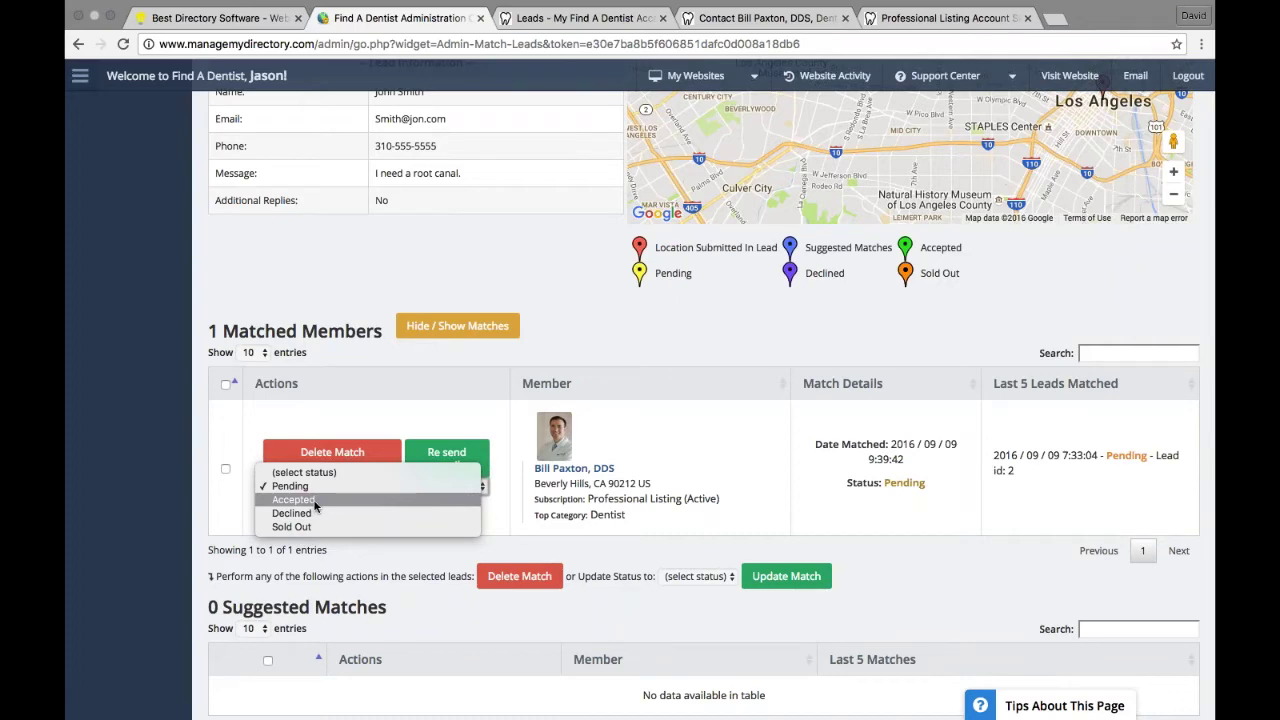
pyautogui.click(314, 502)
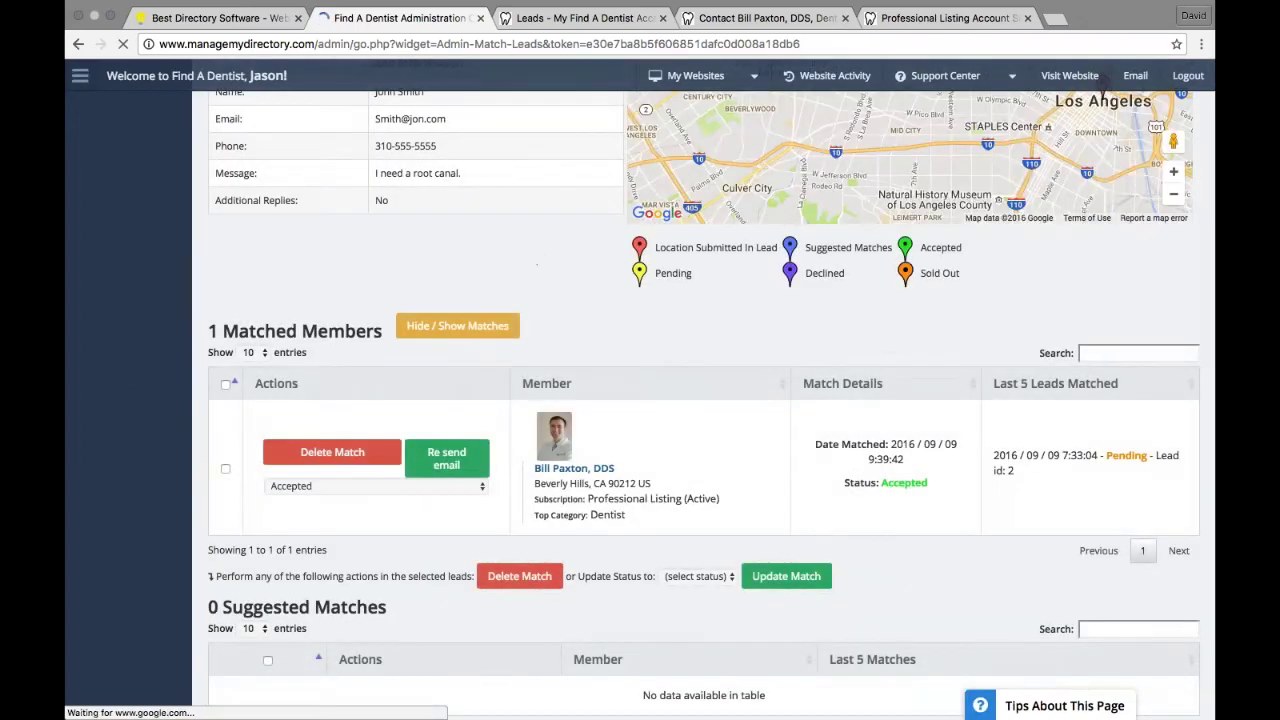
pyautogui.click(558, 37)
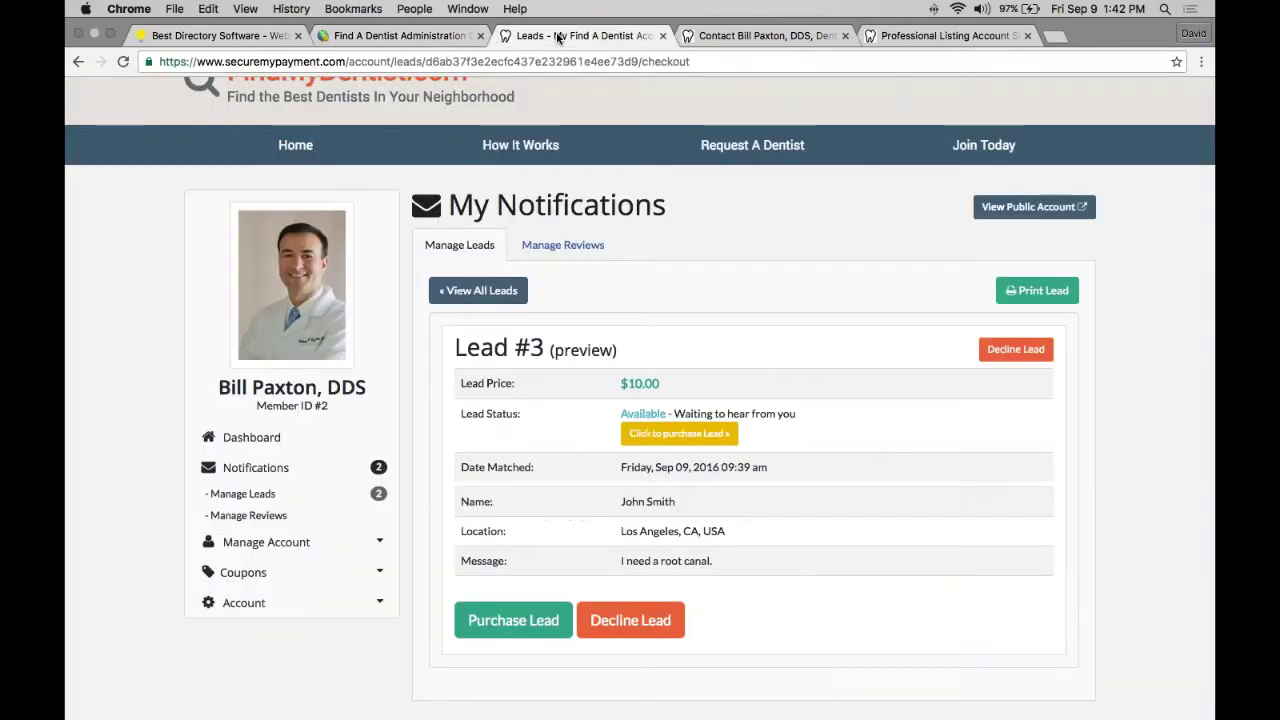
# Step: Reload the member's Lead #3 page and highlight its Accepted status, email and phone
pyautogui.click(122, 45)
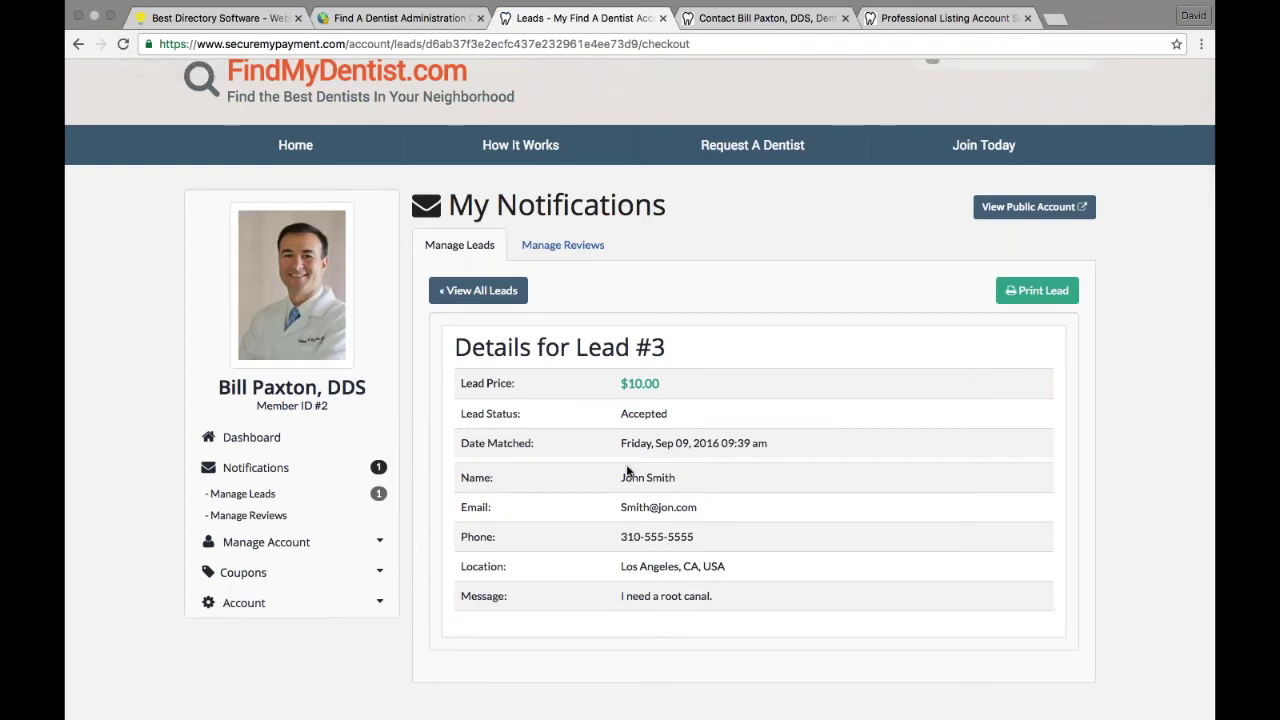
pyautogui.doubleClick(643, 414)
pyautogui.moveTo(459, 506); pyautogui.dragTo(732, 539)
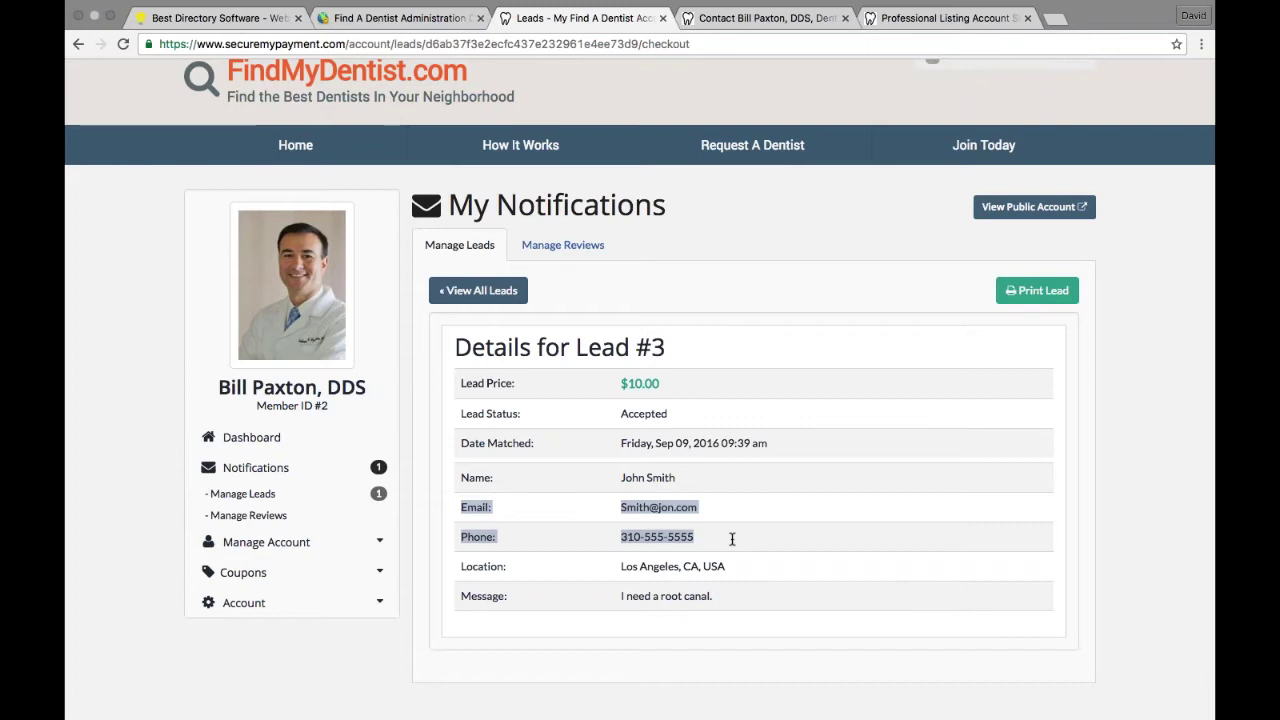
pyautogui.click(732, 539)
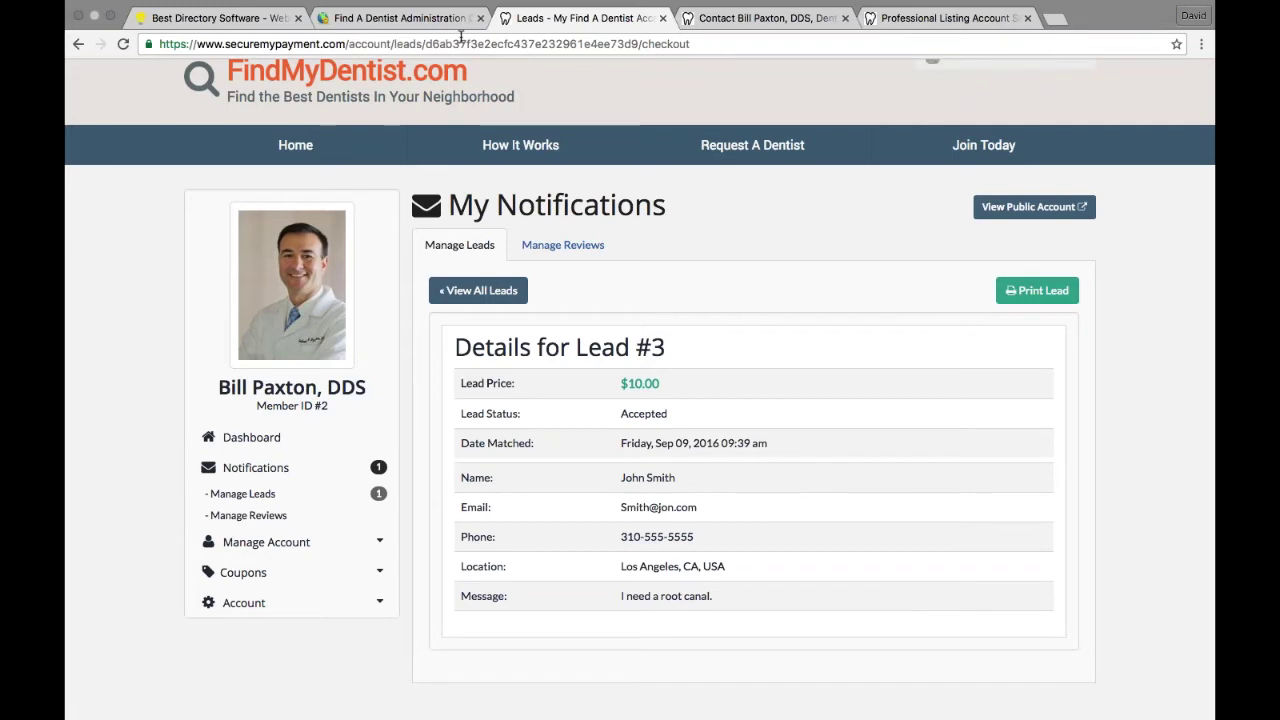
# Step: Log the dentist out of the member account via the Welcome menu and open the FindMyDentist homepage
pyautogui.scroll(1, 480, 166)
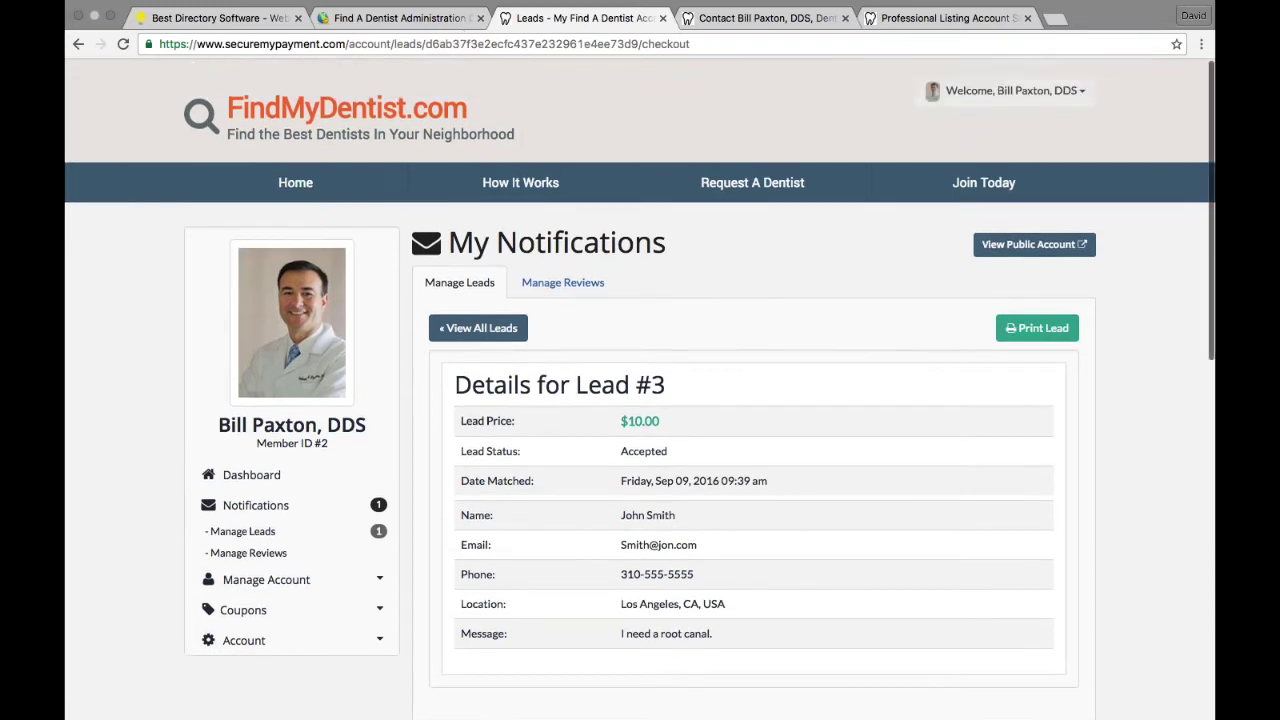
pyautogui.click(1060, 92)
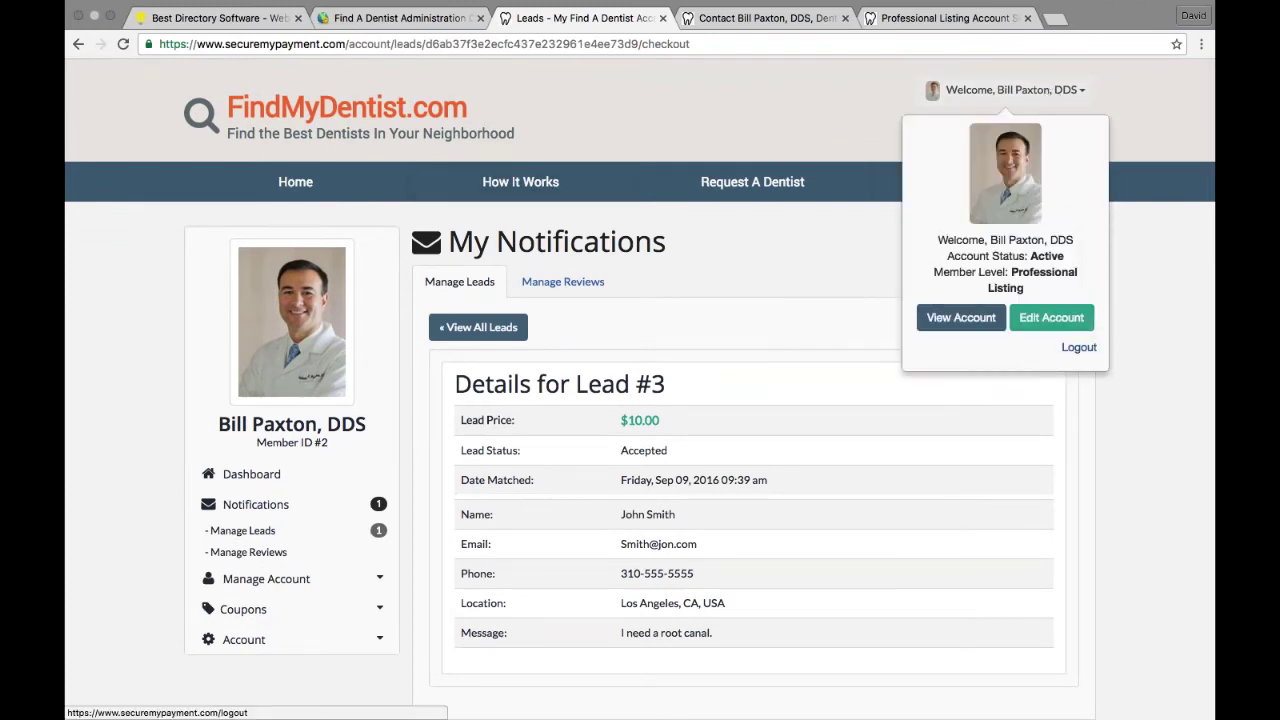
pyautogui.click(1079, 347)
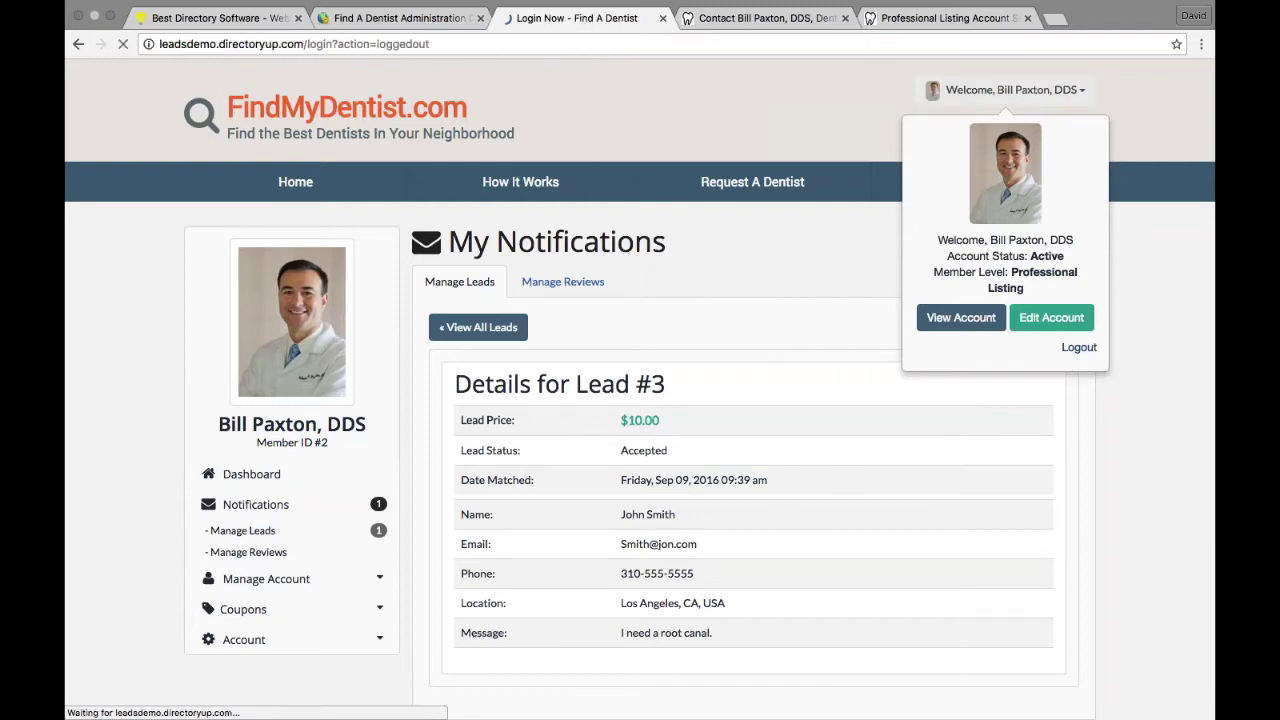
pyautogui.click(436, 112)
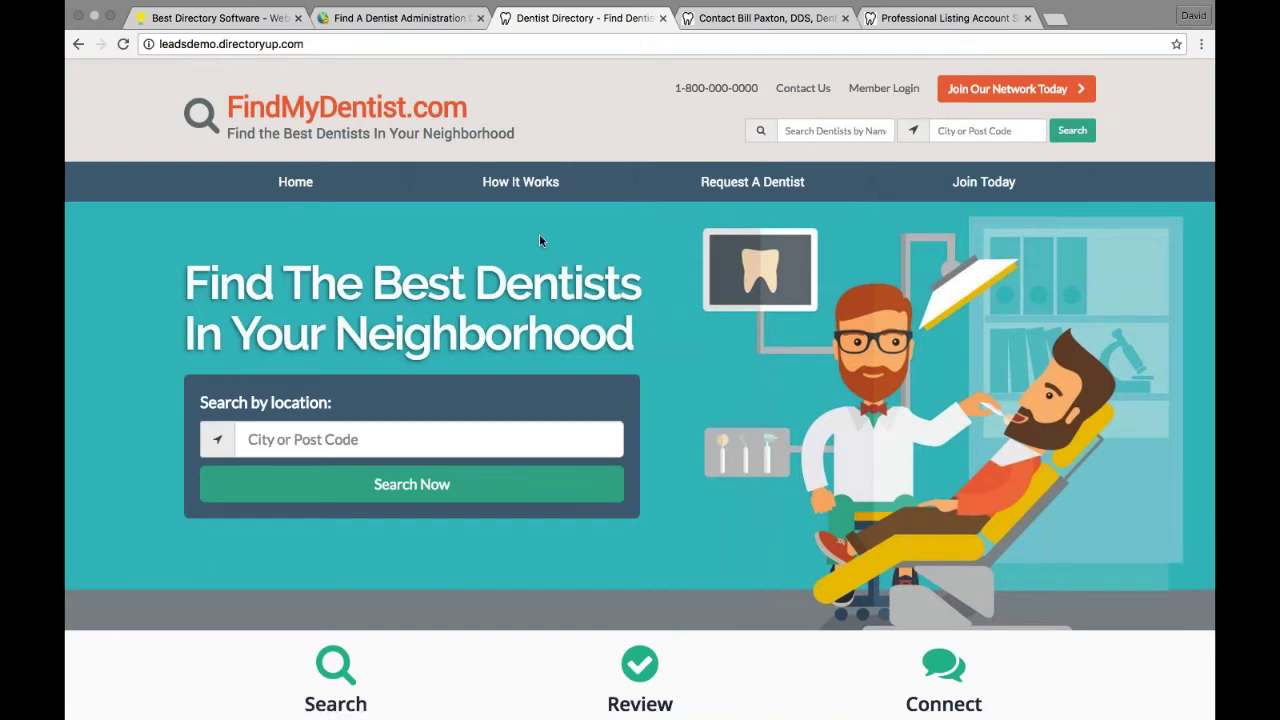
# Step: Try the header Search, return home, then go back to the admin Match Lead #3 page showing 1/5 accepted
pyautogui.click(1073, 135)
pyautogui.click(431, 109)
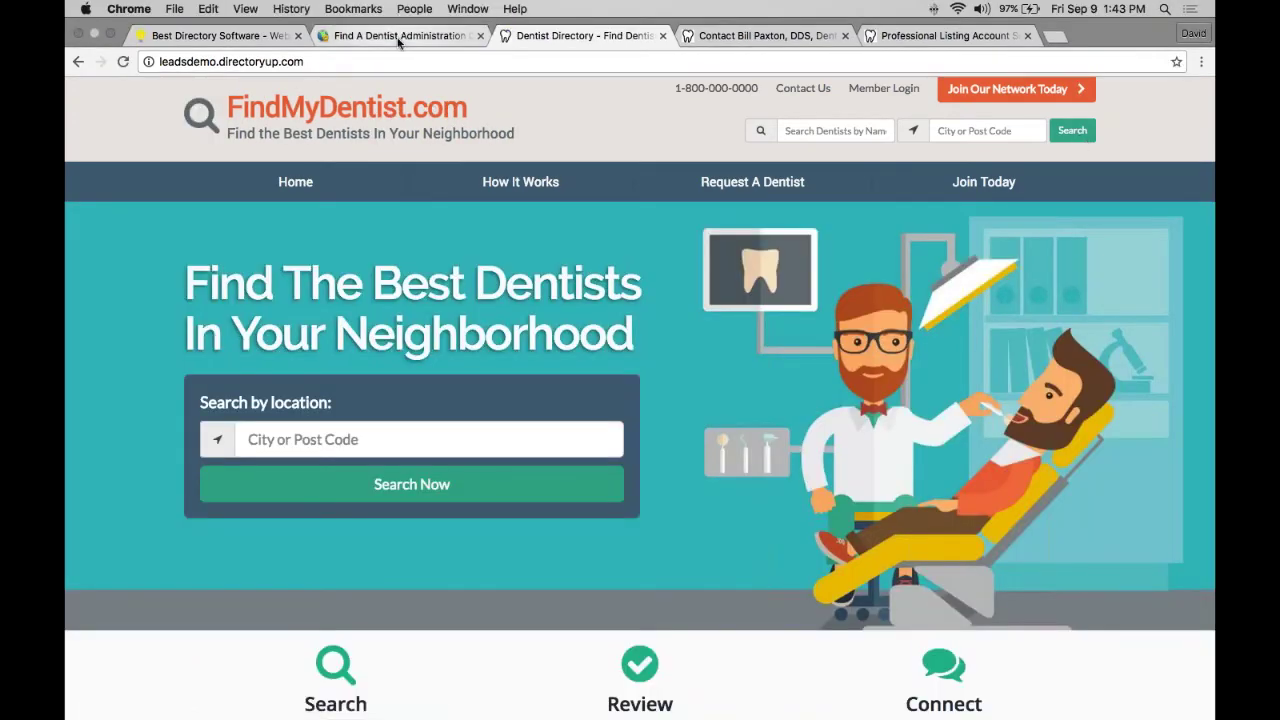
pyautogui.click(400, 35)
pyautogui.scroll(5, 223, 294)
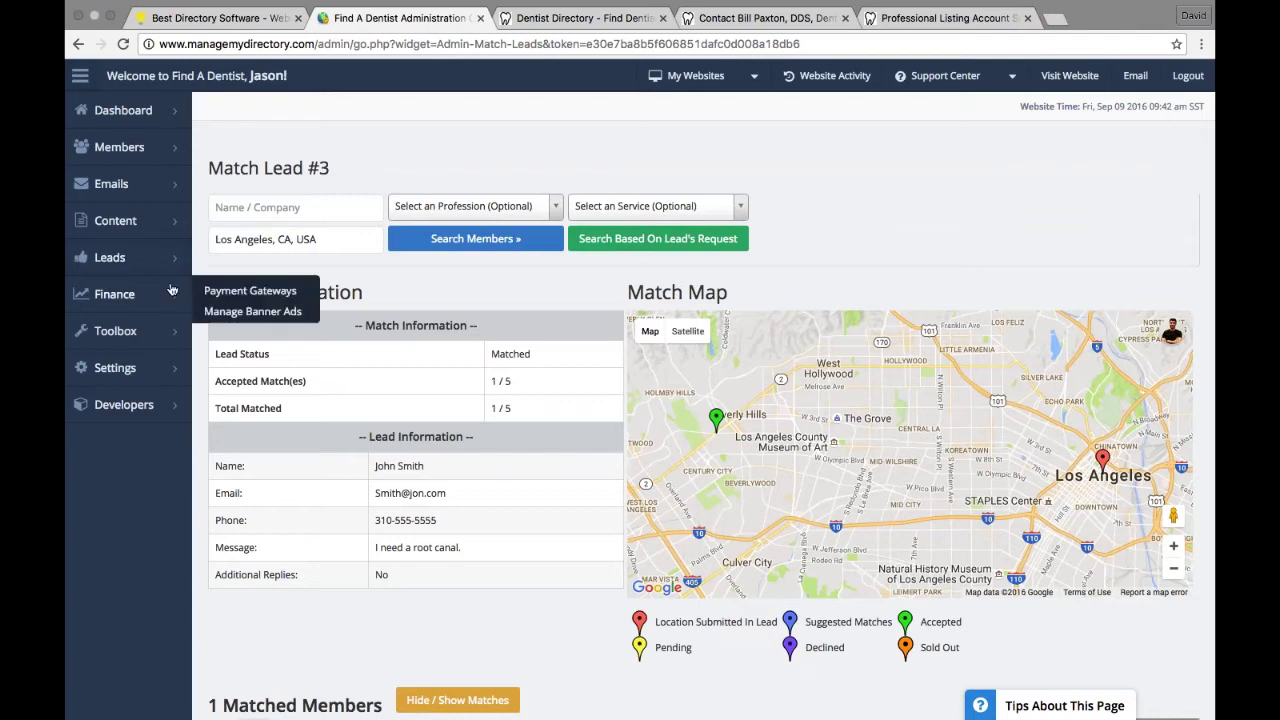
# Step: Set Members Only Website to Yes in General Settings, save, and reload the FindMyDentist.com homepage
pyautogui.moveTo(120, 368)
pyautogui.click(214, 366)
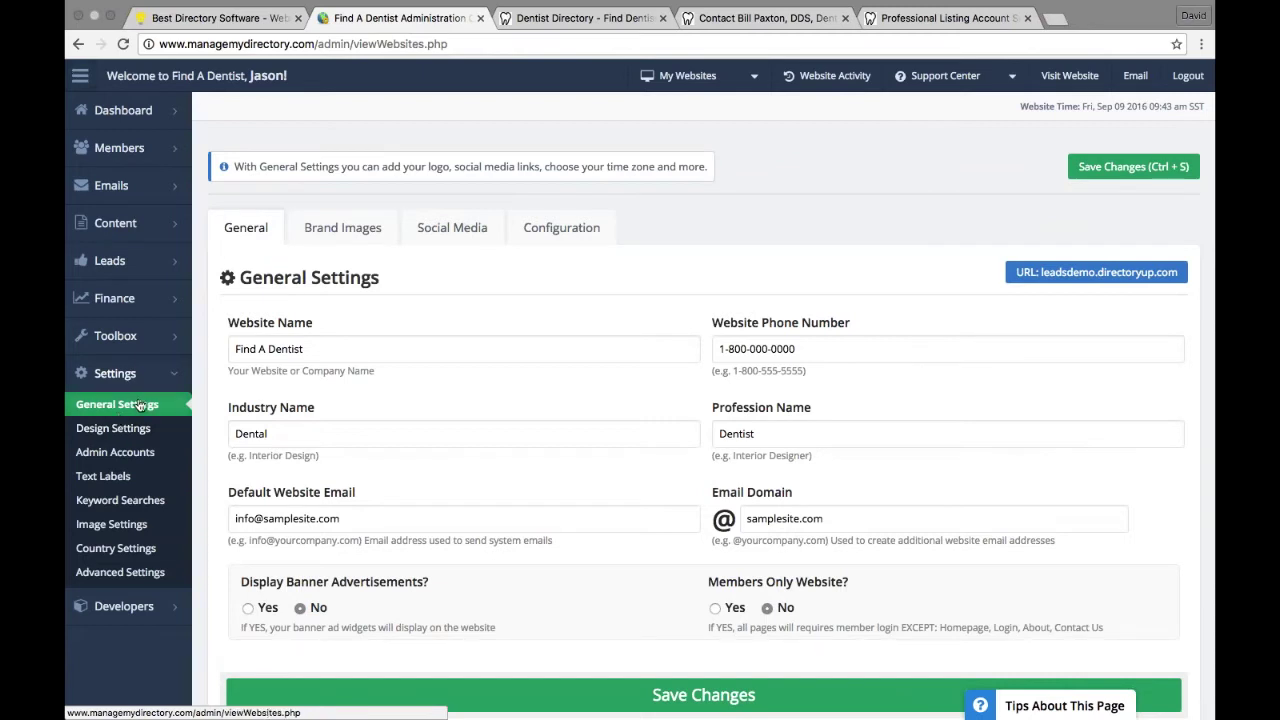
pyautogui.click(715, 608)
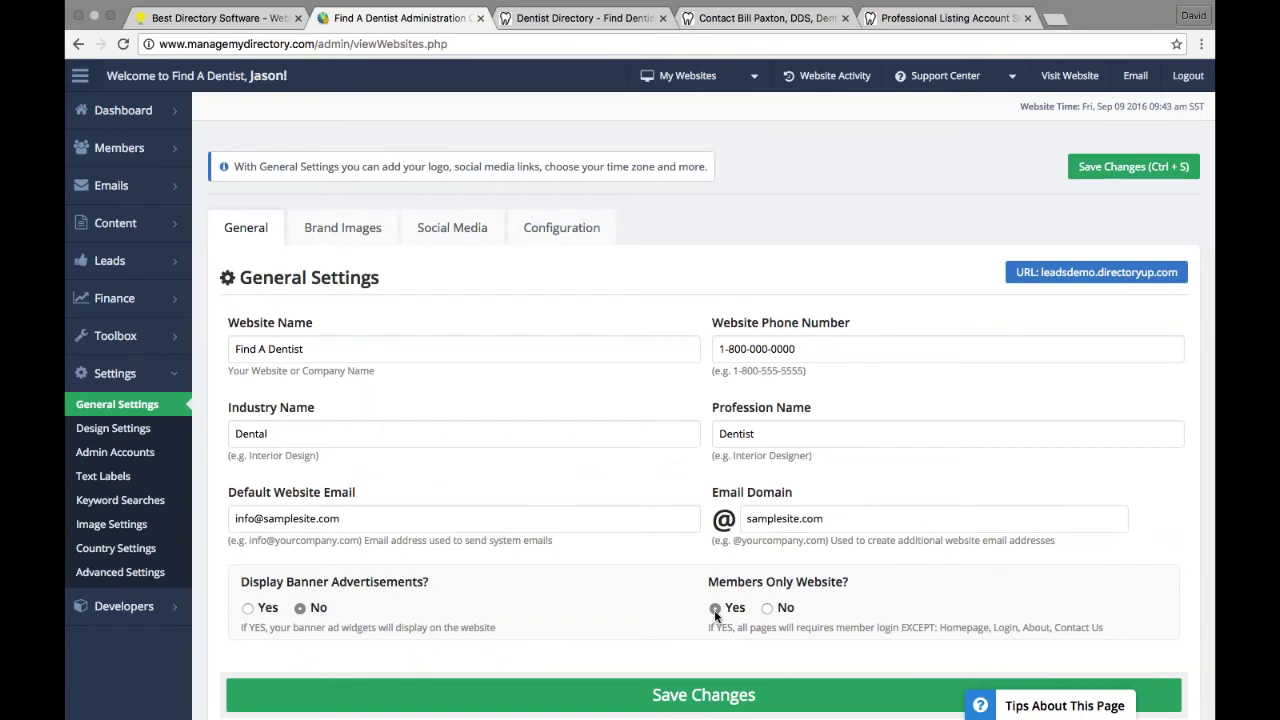
pyautogui.click(757, 700)
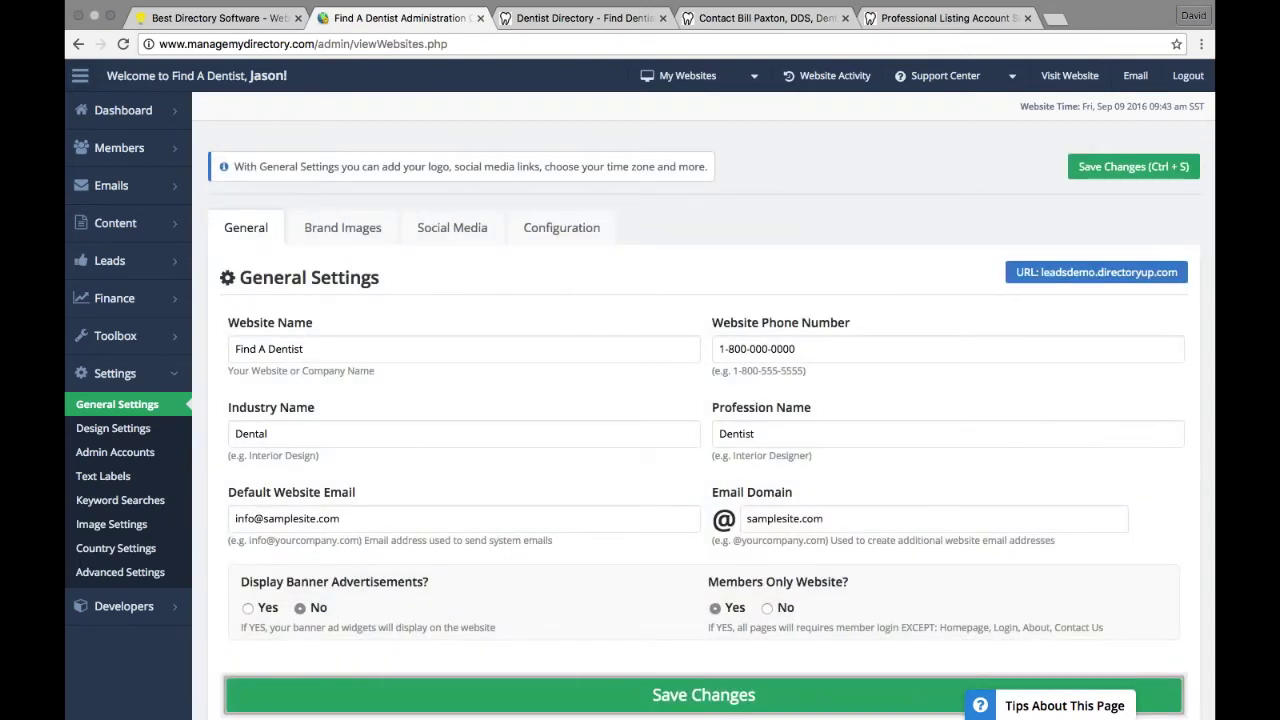
pyautogui.click(586, 18)
pyautogui.click(432, 126)
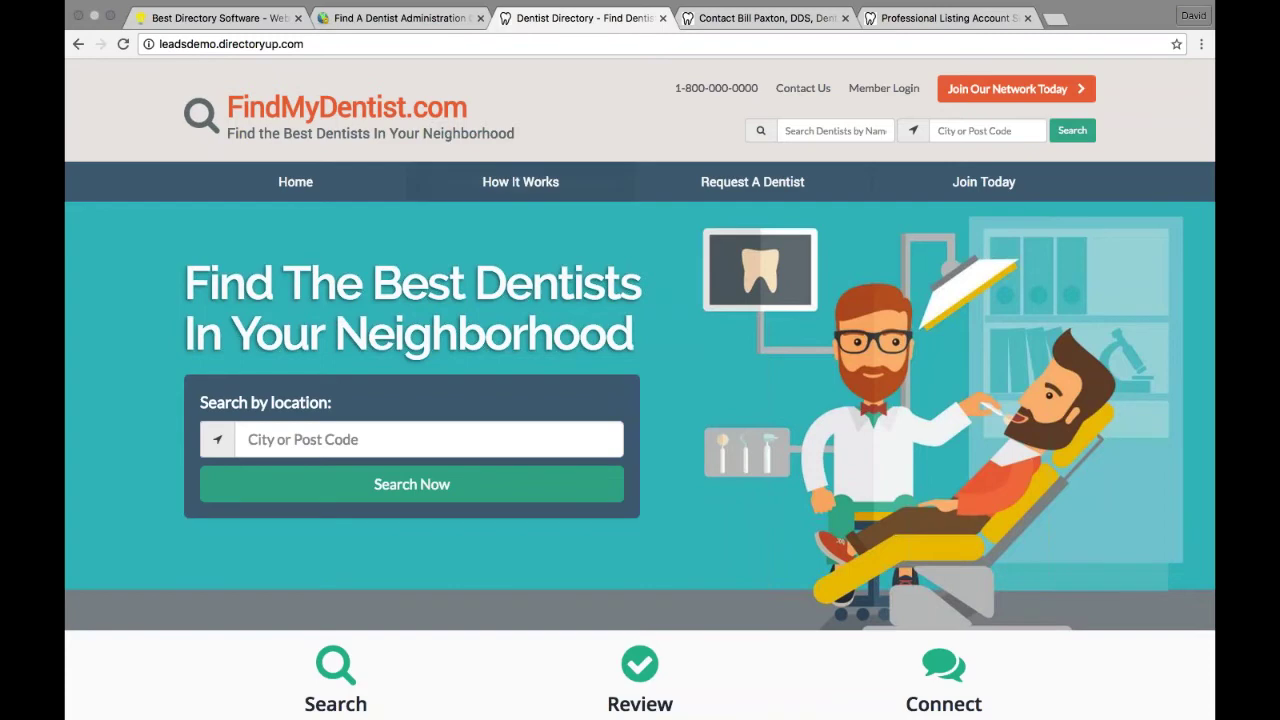
# Step: While logged out, browse How It Works, Request A Dentist, Join Today and the dentist search
pyautogui.click(530, 199)
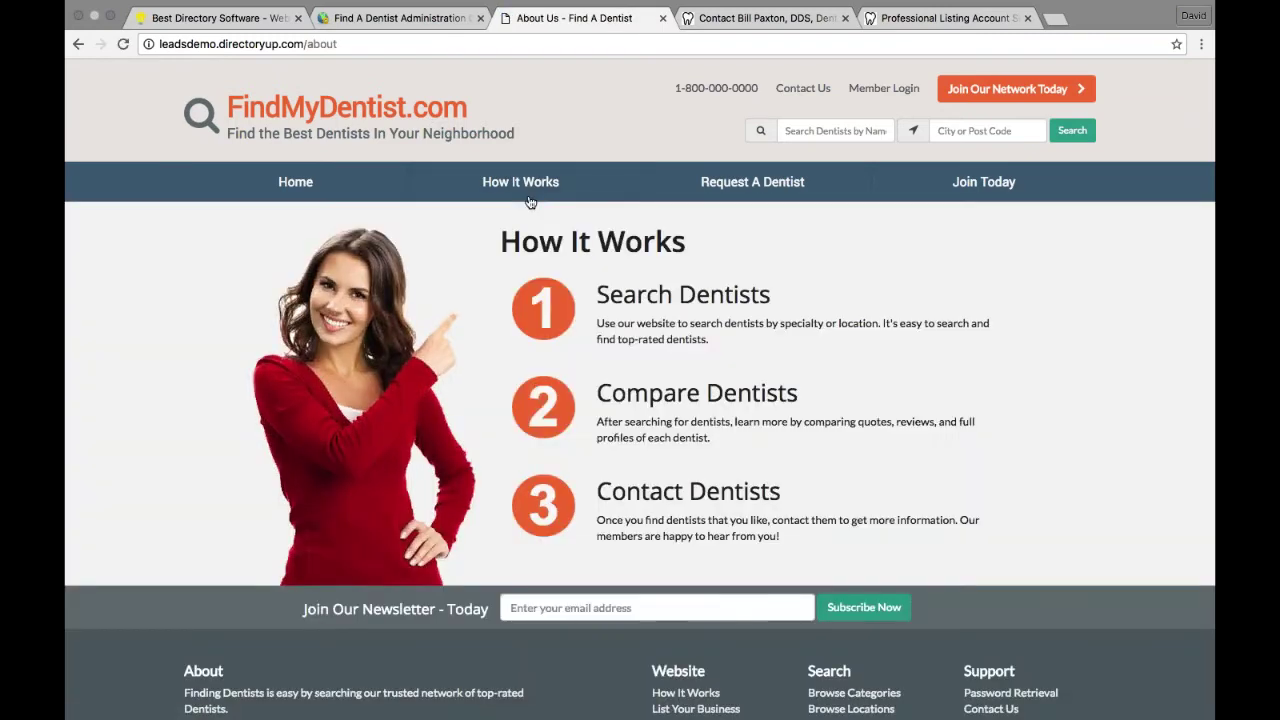
pyautogui.click(795, 198)
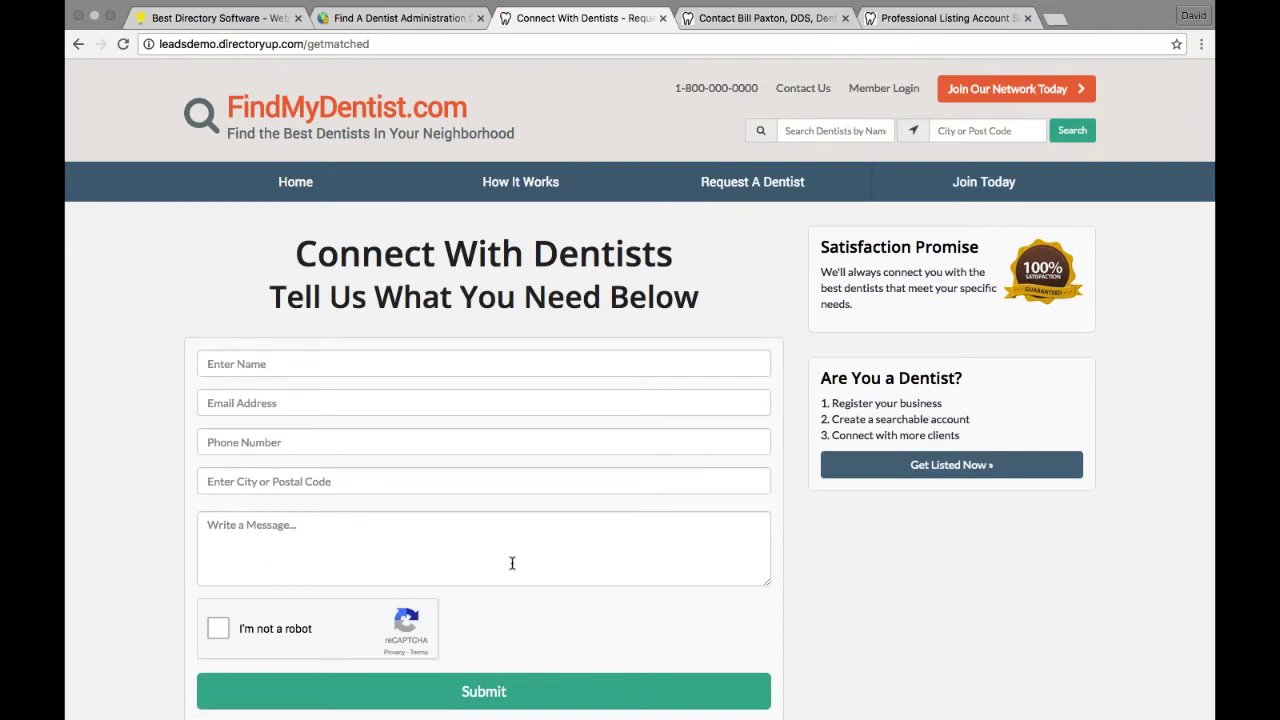
pyautogui.click(963, 199)
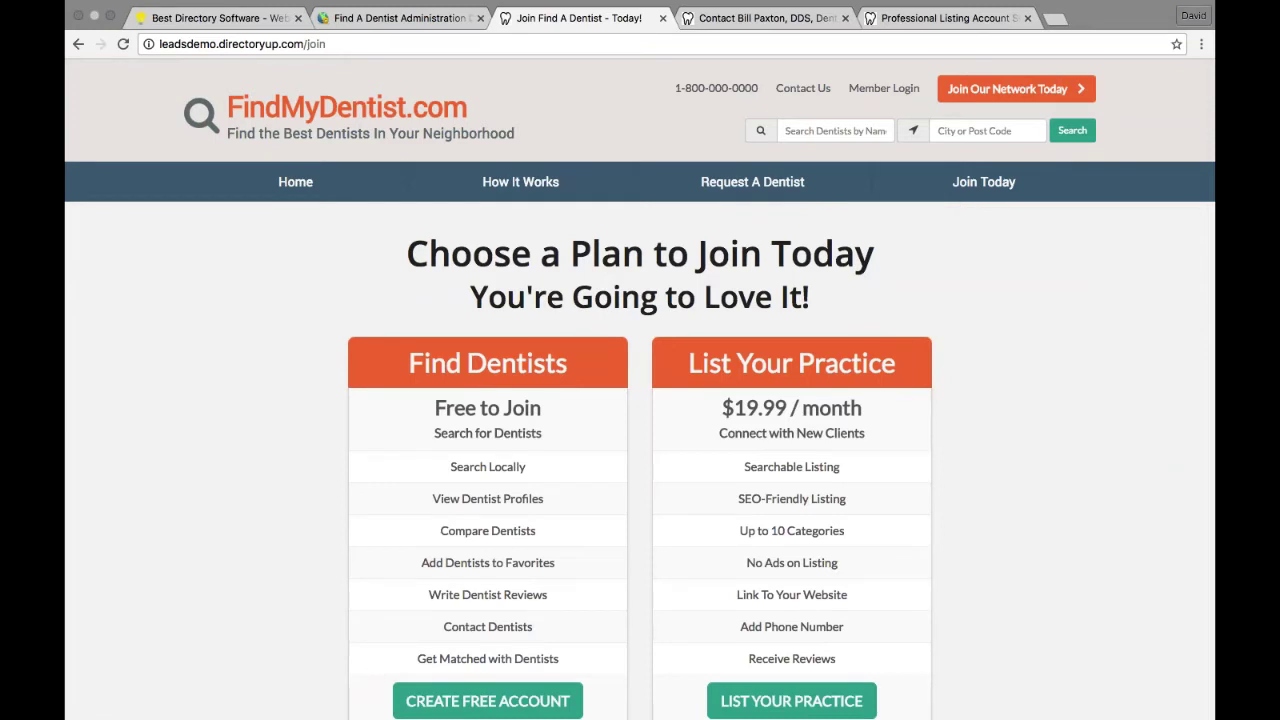
pyautogui.click(1081, 133)
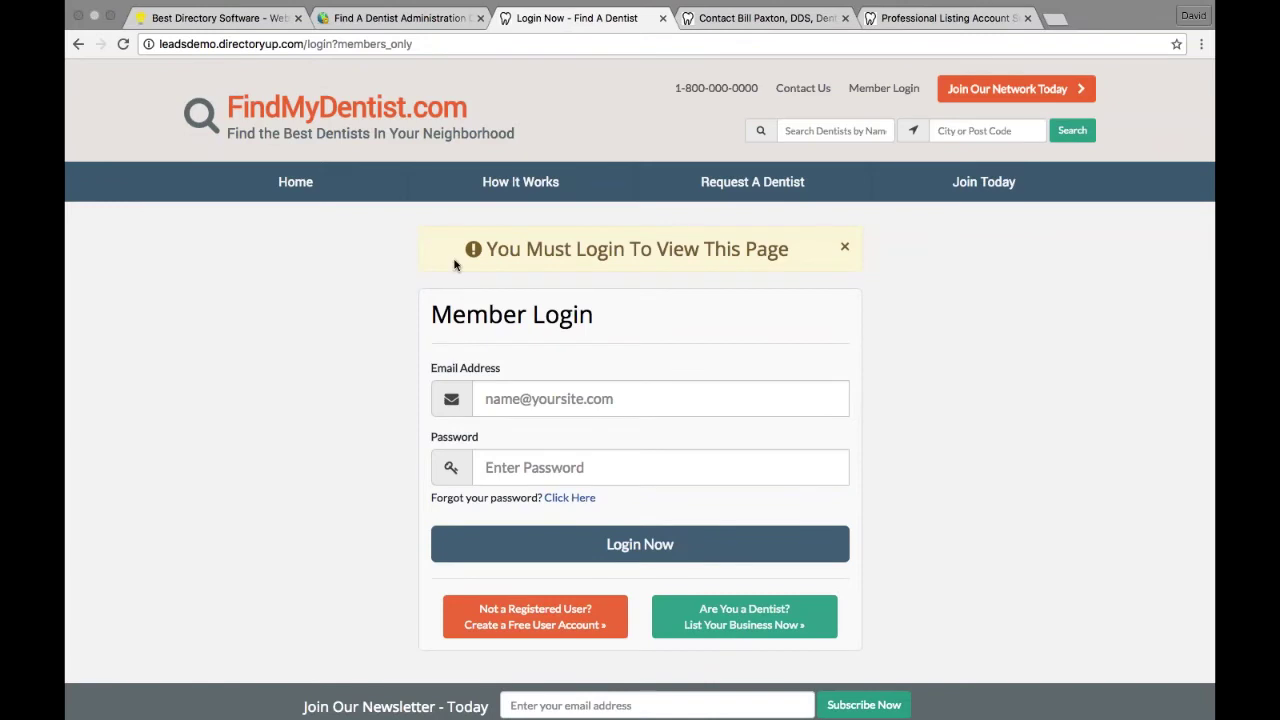
pyautogui.scroll(-1, 454, 264)
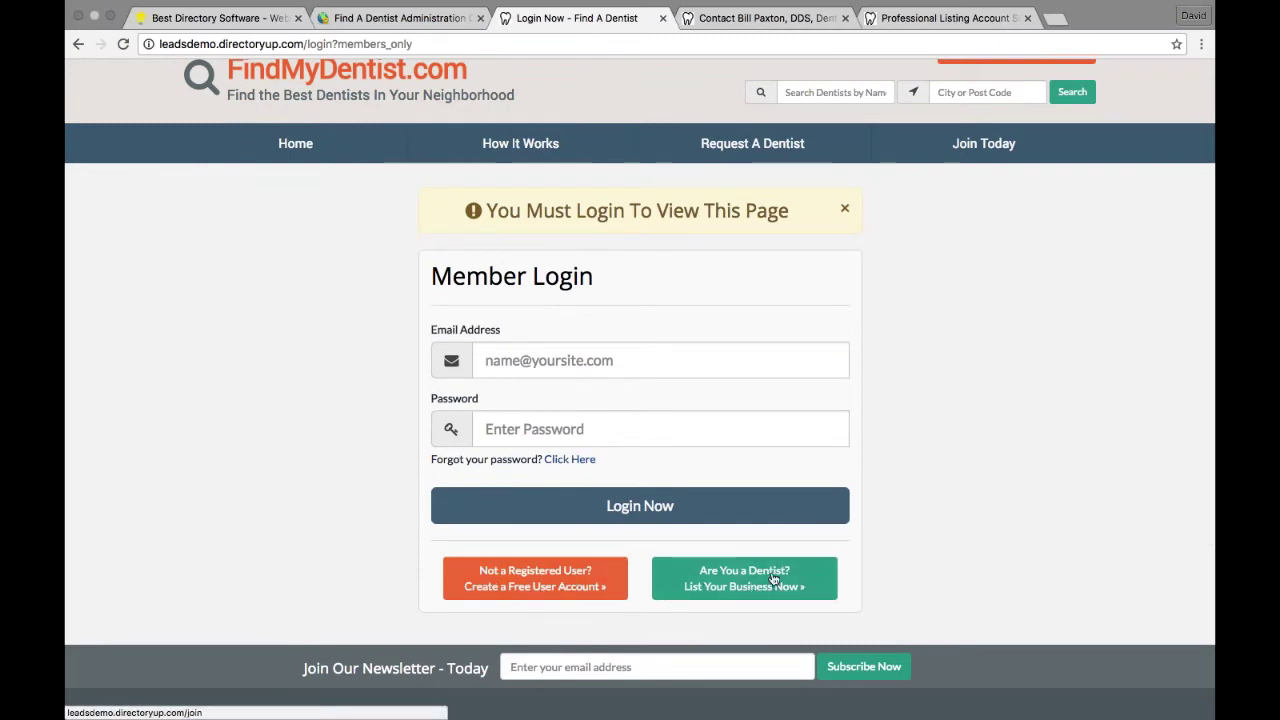
pyautogui.scroll(1, 813, 387)
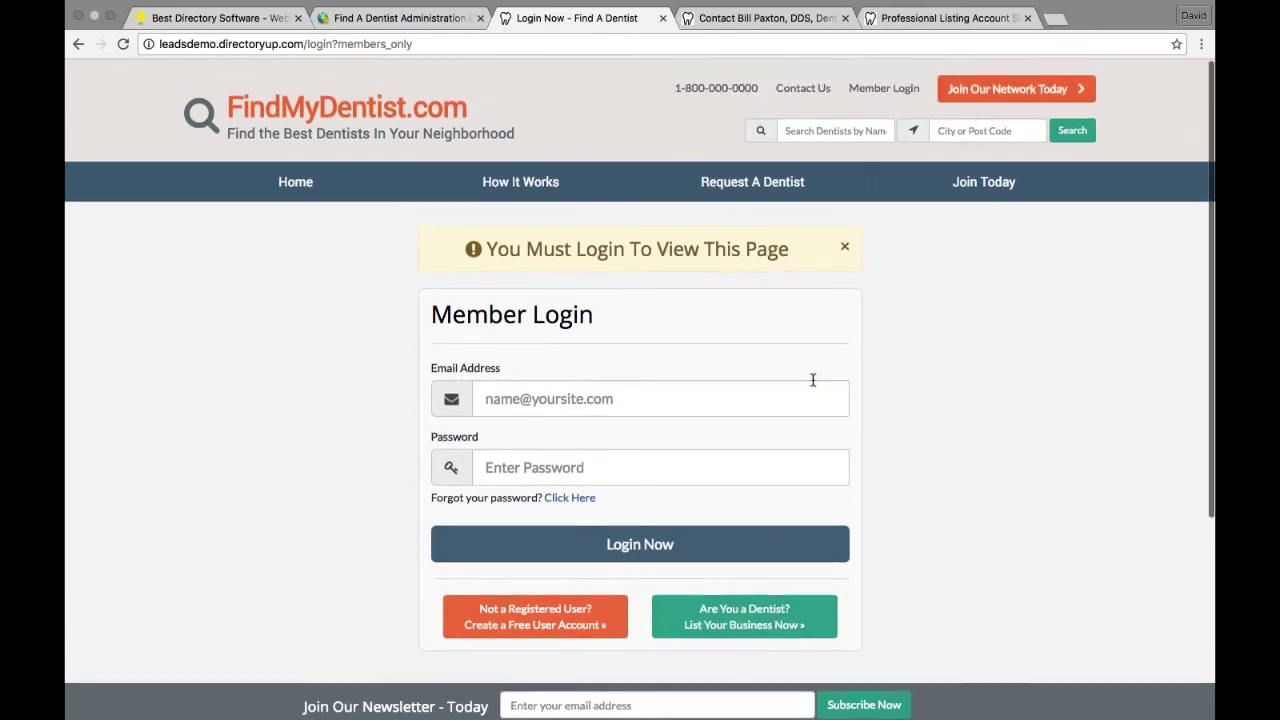
# Step: Open the Join Our Network plans page and choose CREATE FREE ACCOUNT for a General User
pyautogui.click(1027, 94)
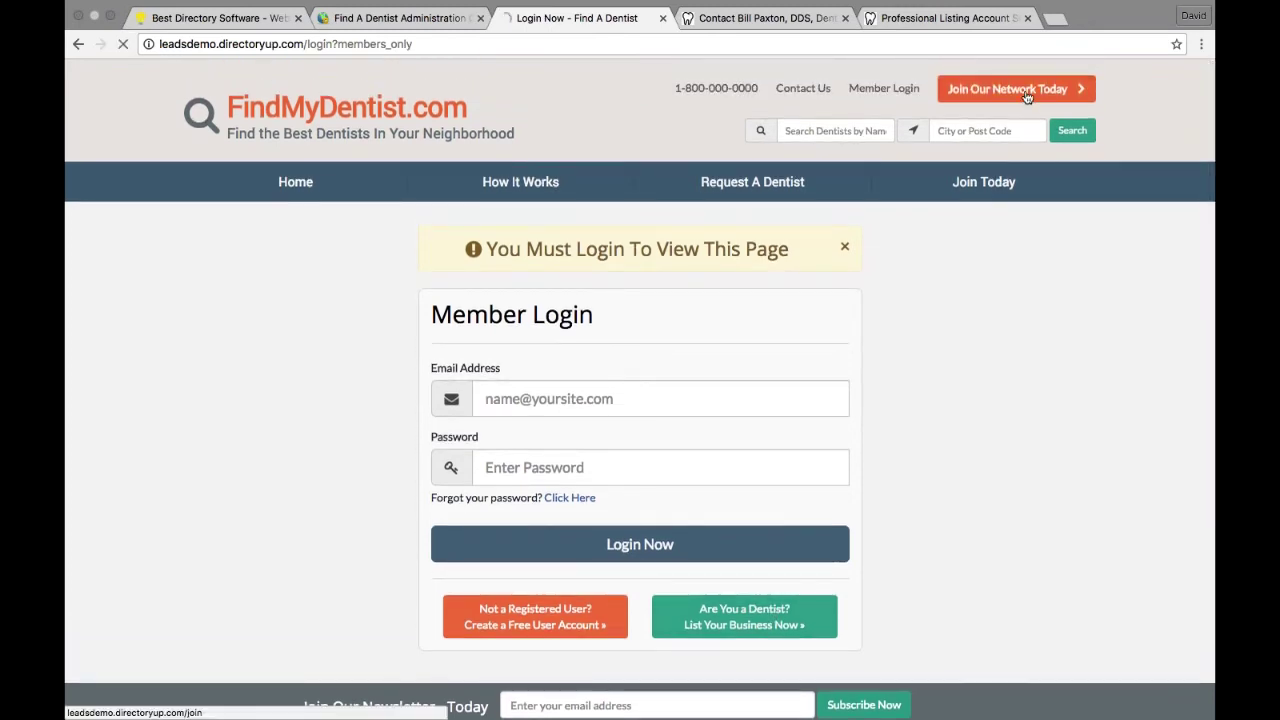
pyautogui.scroll(-1, 686, 224)
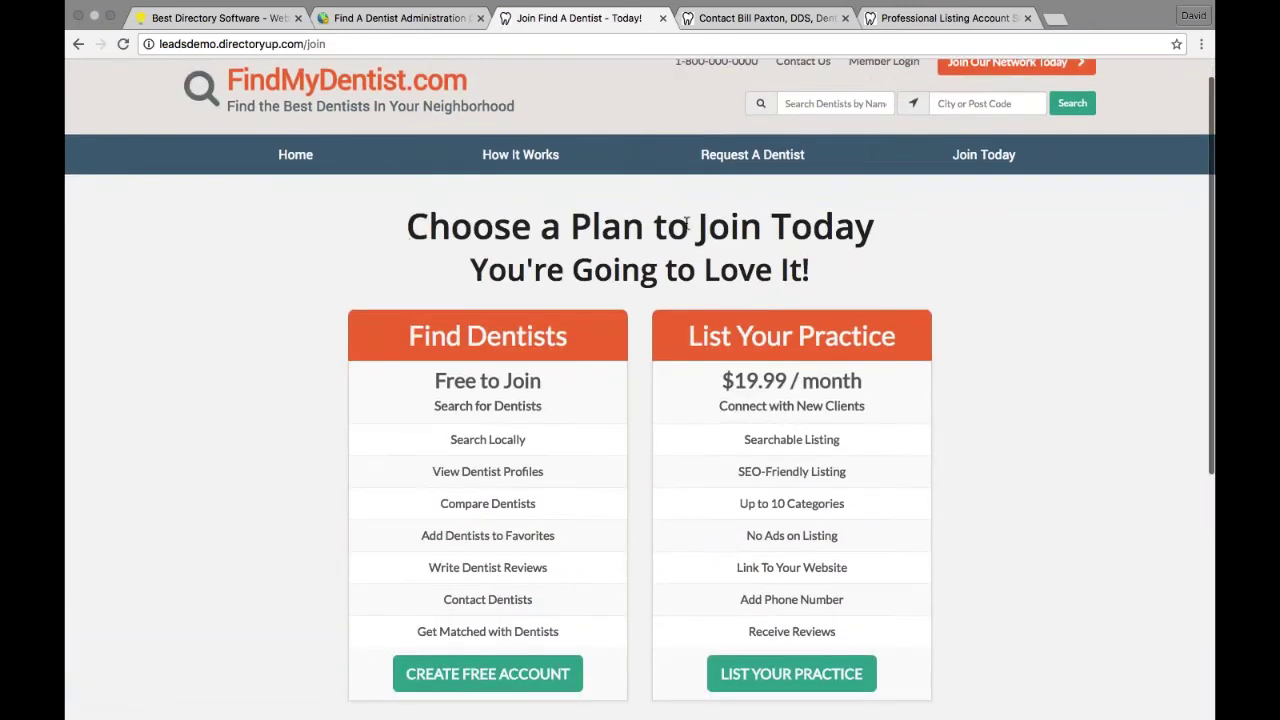
pyautogui.click(487, 673)
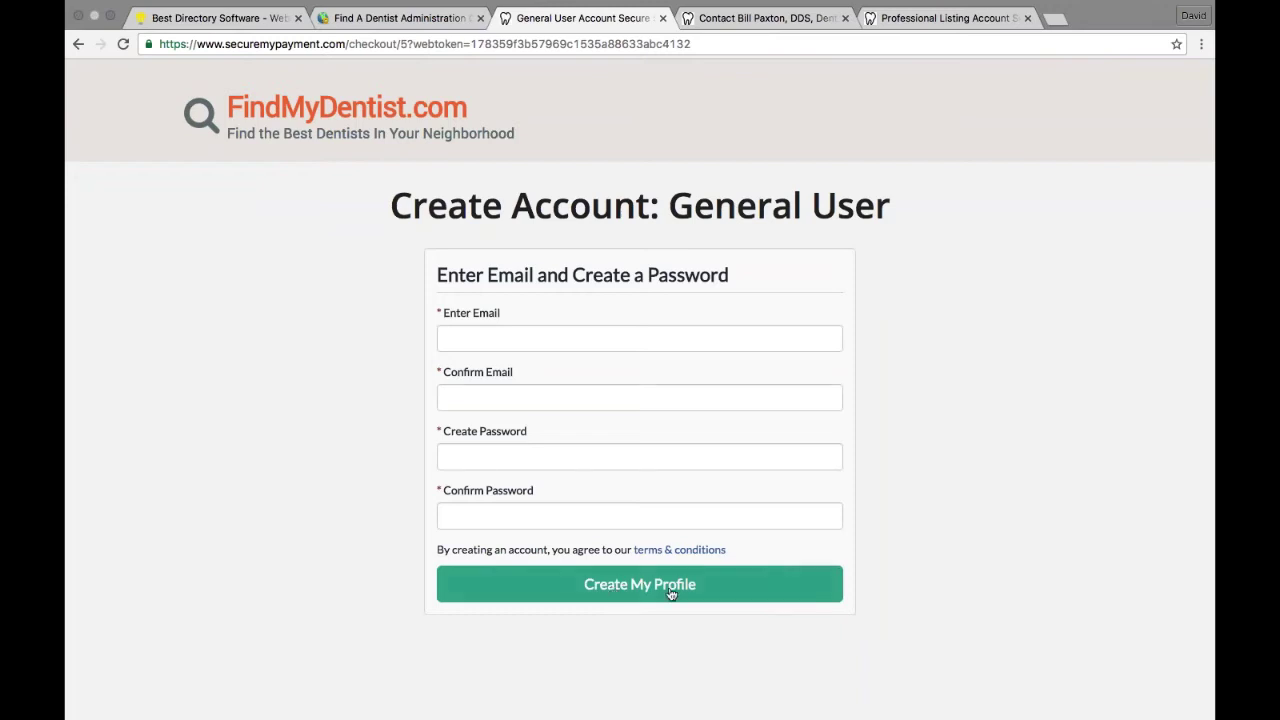
# Step: From admin Members > Search Members, use Login as Member for the General User account
pyautogui.click(398, 18)
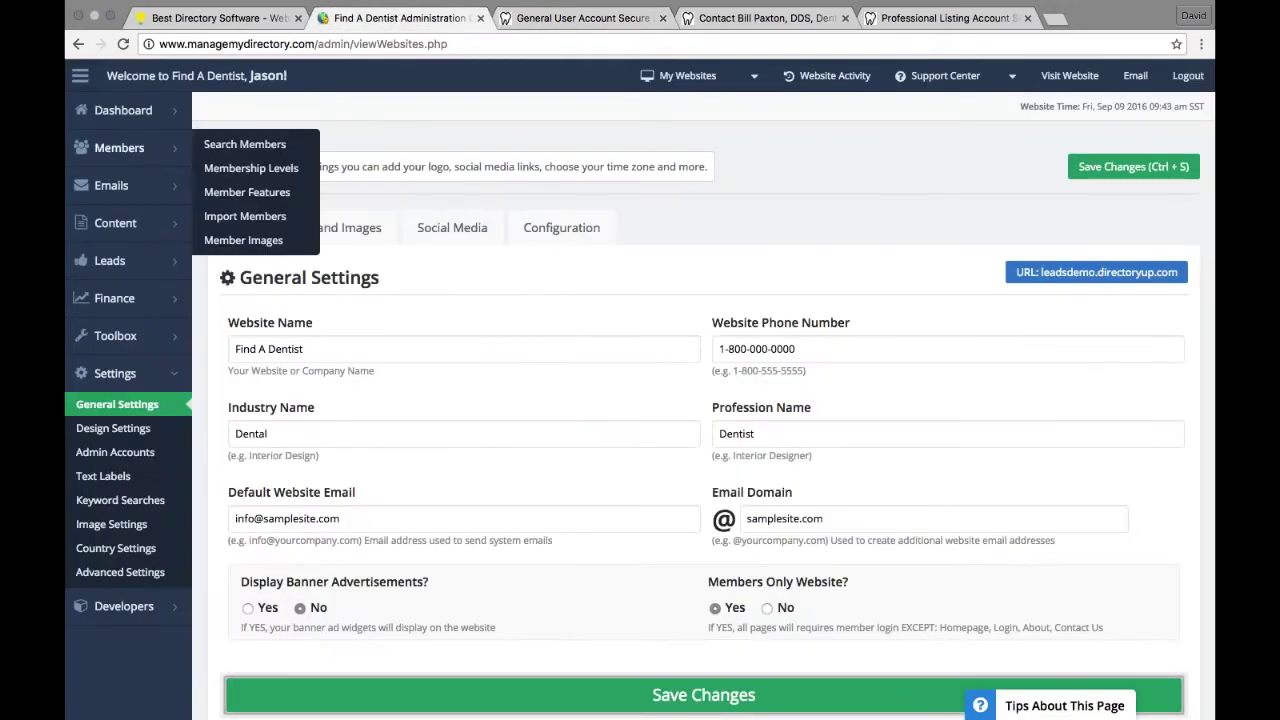
pyautogui.click(213, 147)
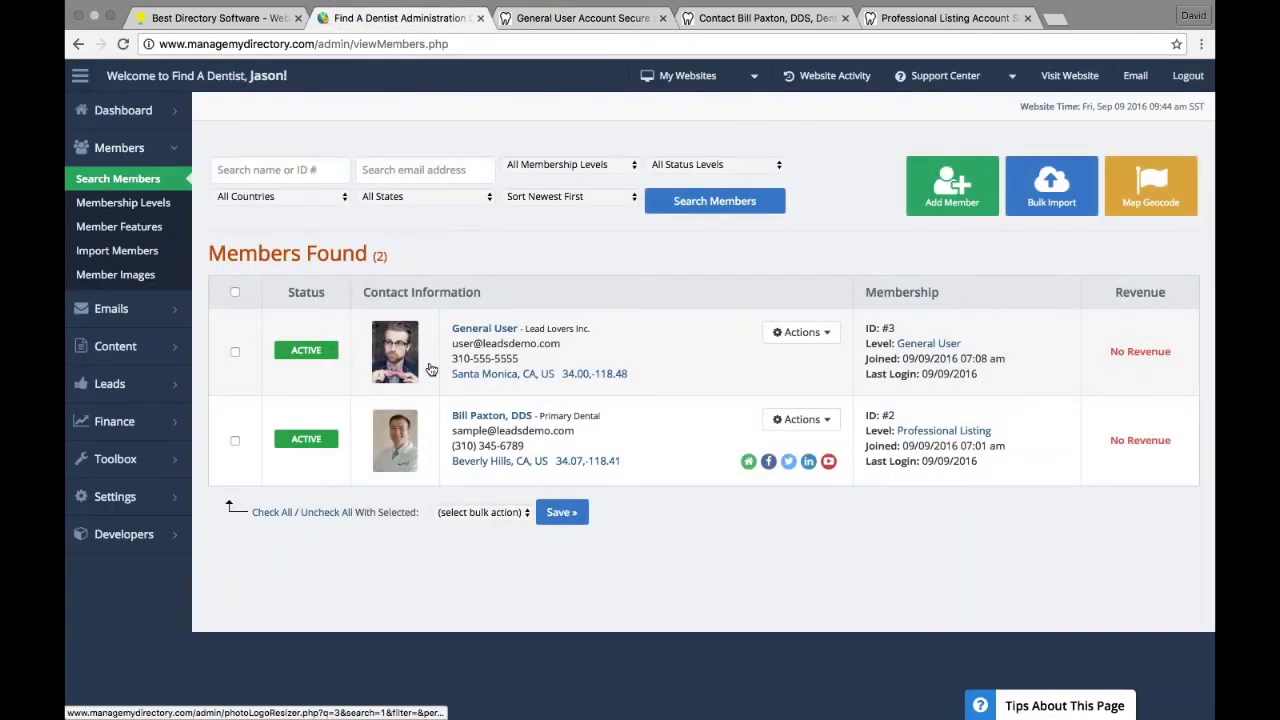
pyautogui.click(801, 332)
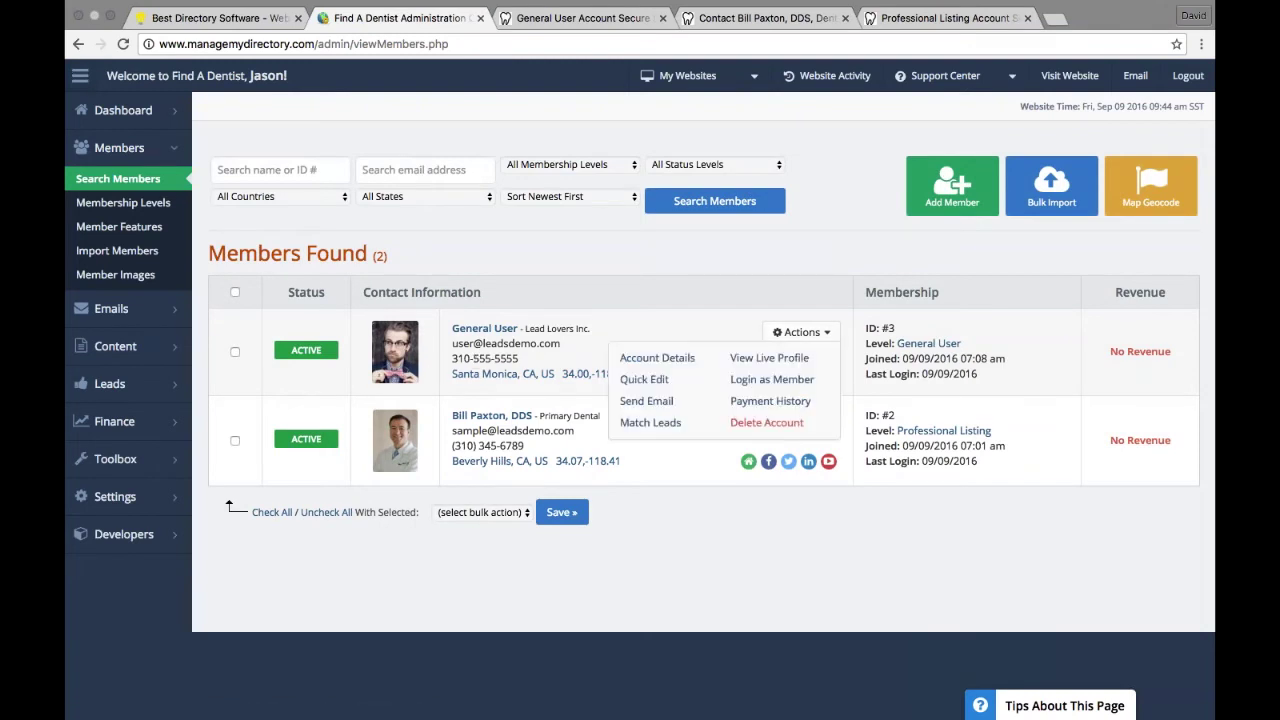
pyautogui.click(772, 380)
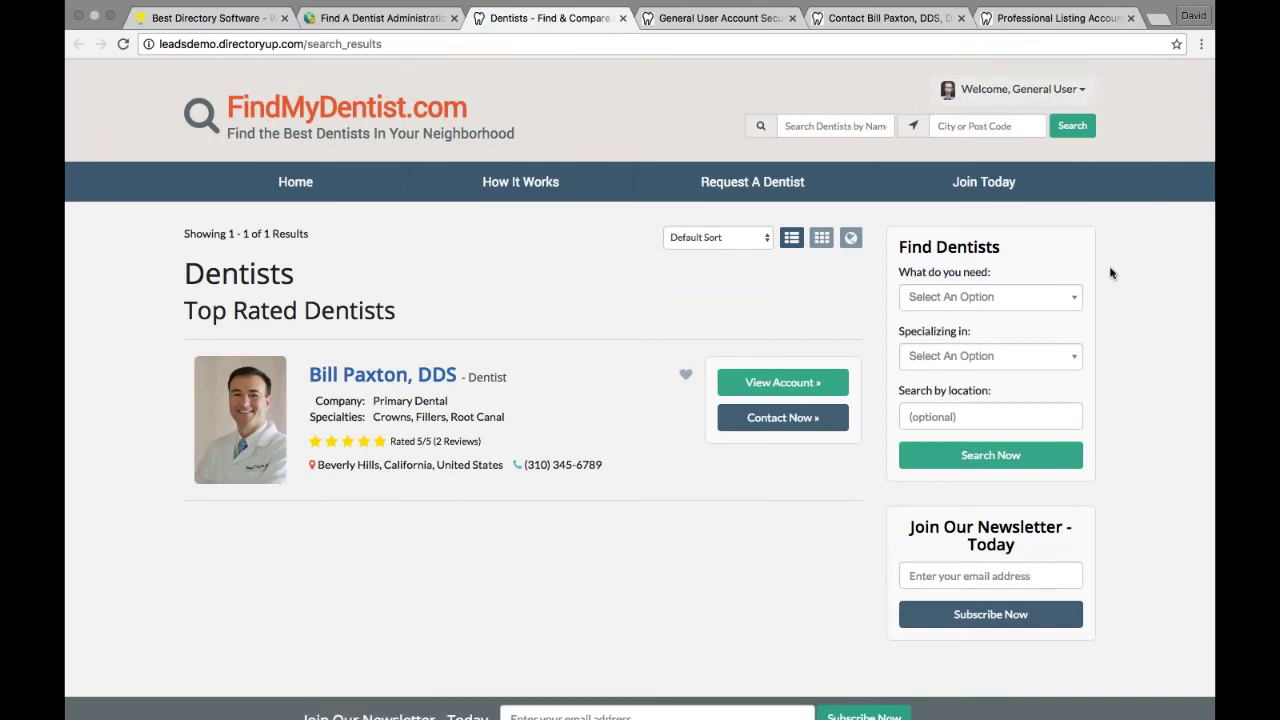
# Step: As General User, search the directory for 'bill' and open the matching dentist's profile
pyautogui.click(1079, 94)
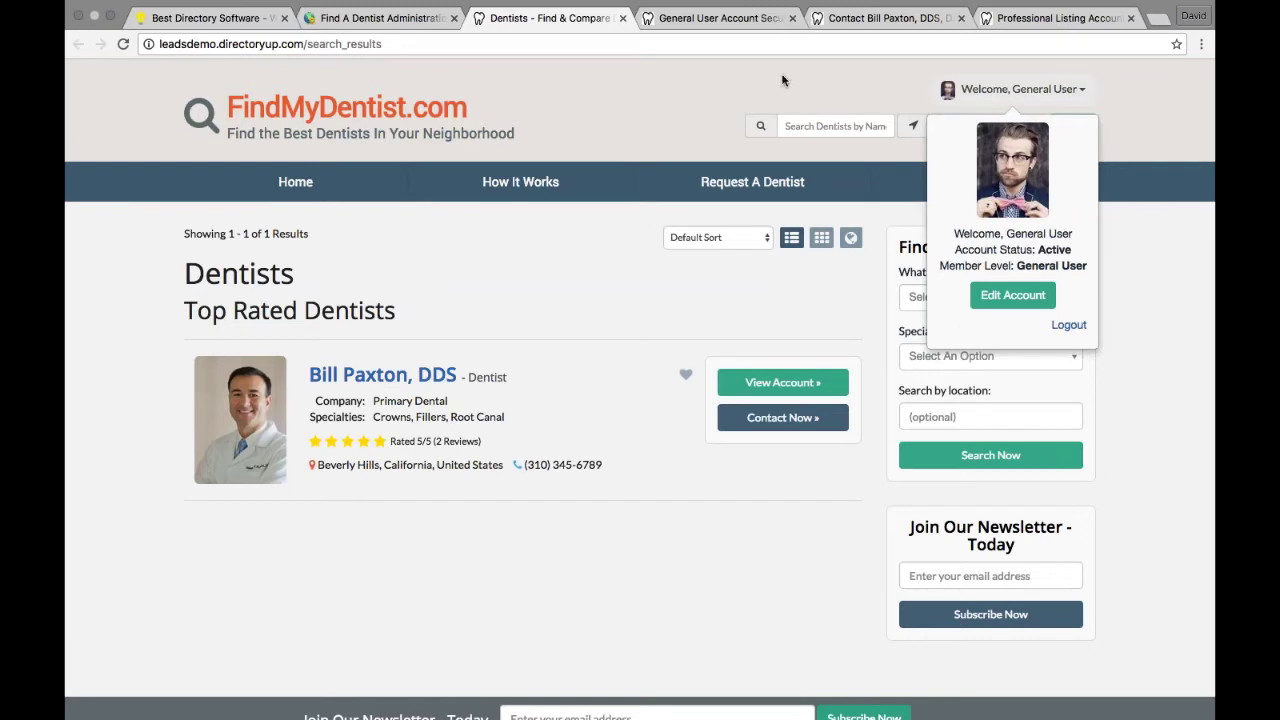
pyautogui.click(429, 118)
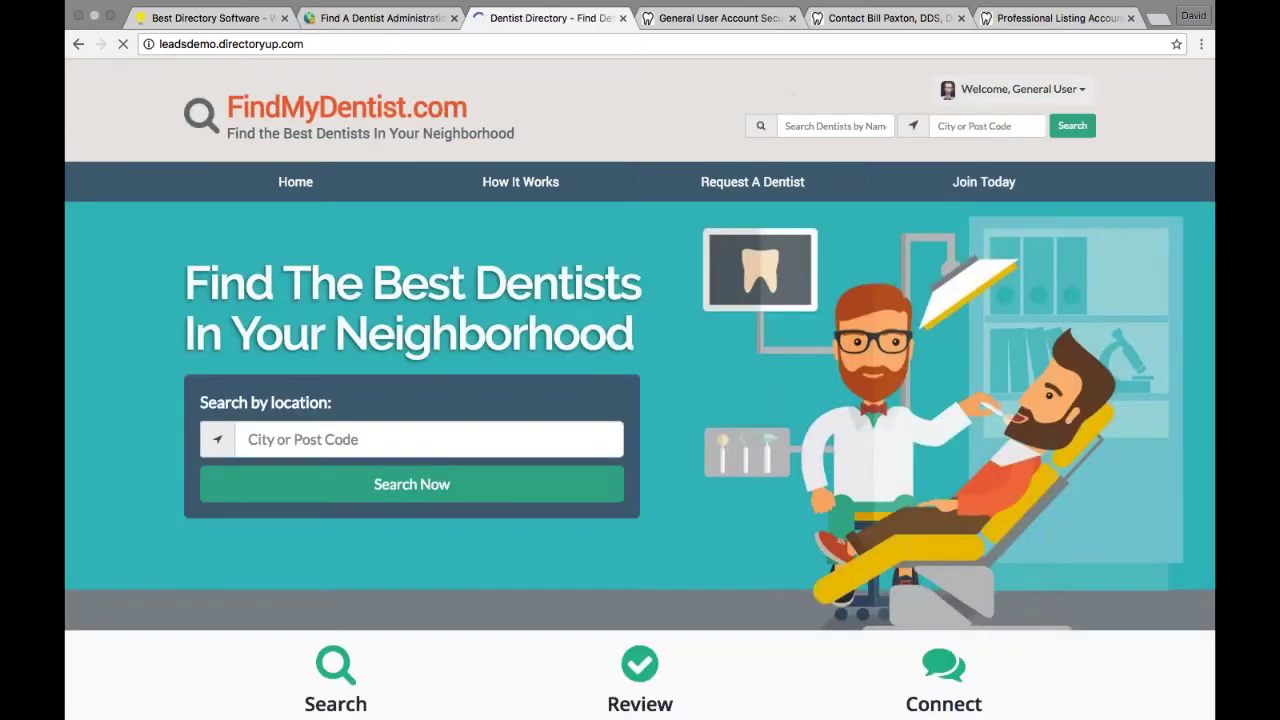
pyautogui.click(1072, 125)
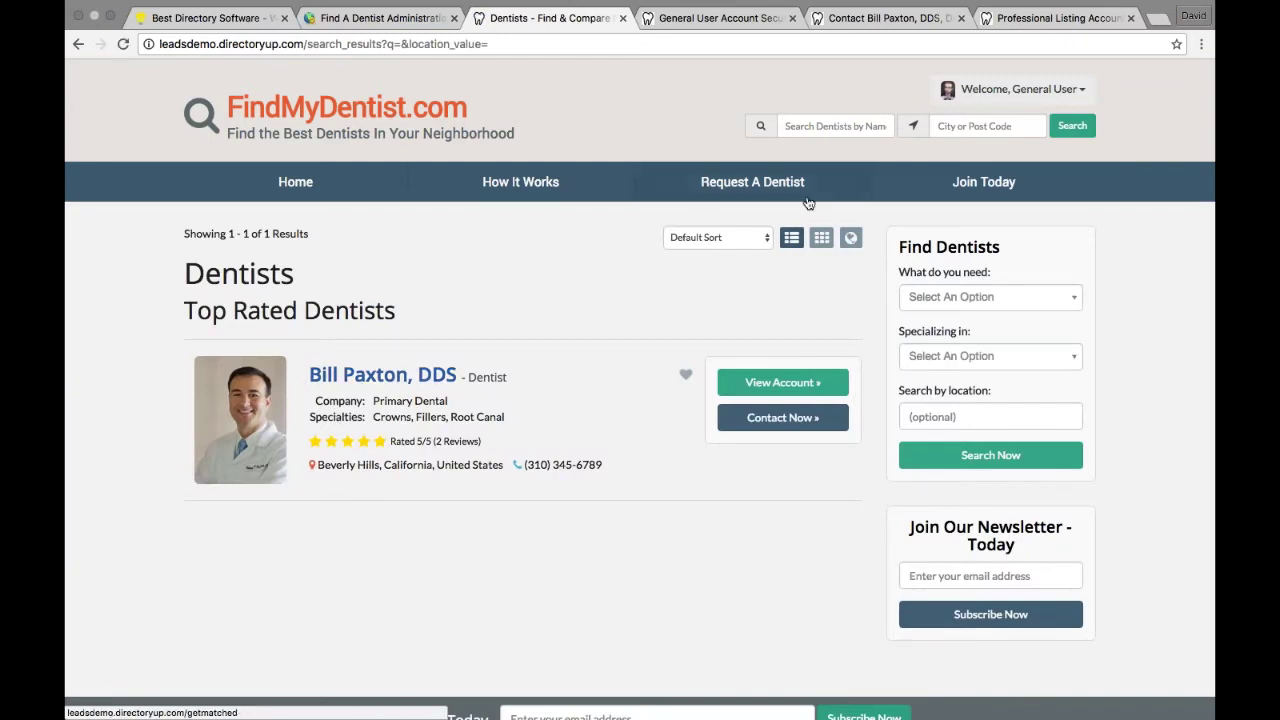
pyautogui.click(833, 125)
pyautogui.write('bill')
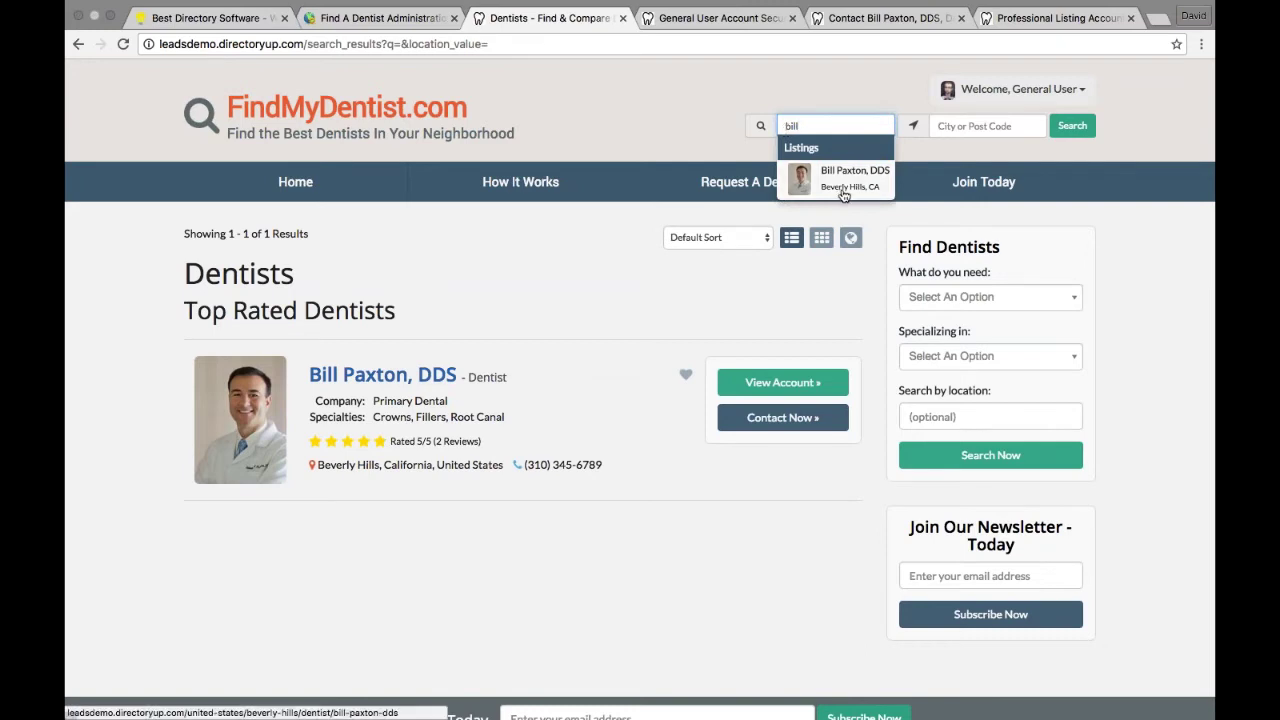
pyautogui.click(855, 178)
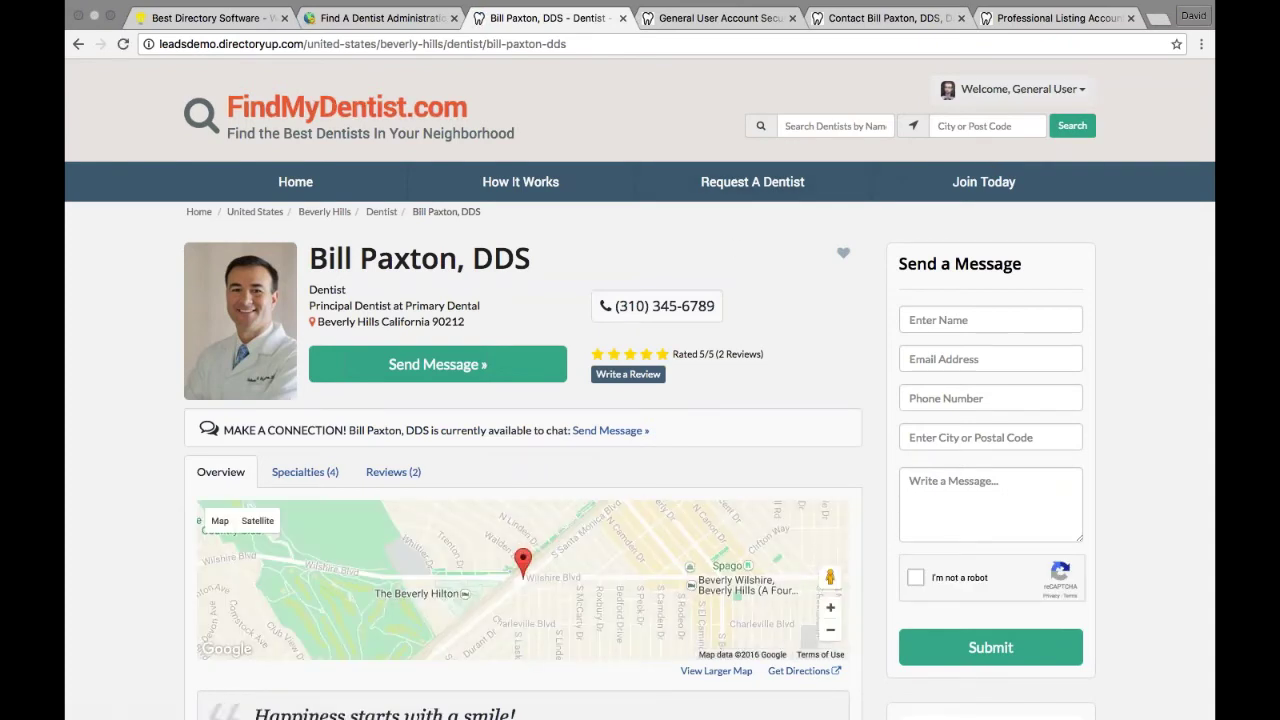
# Step: Log the General User out from the Welcome menu and return to the admin Members list
pyautogui.click(1082, 94)
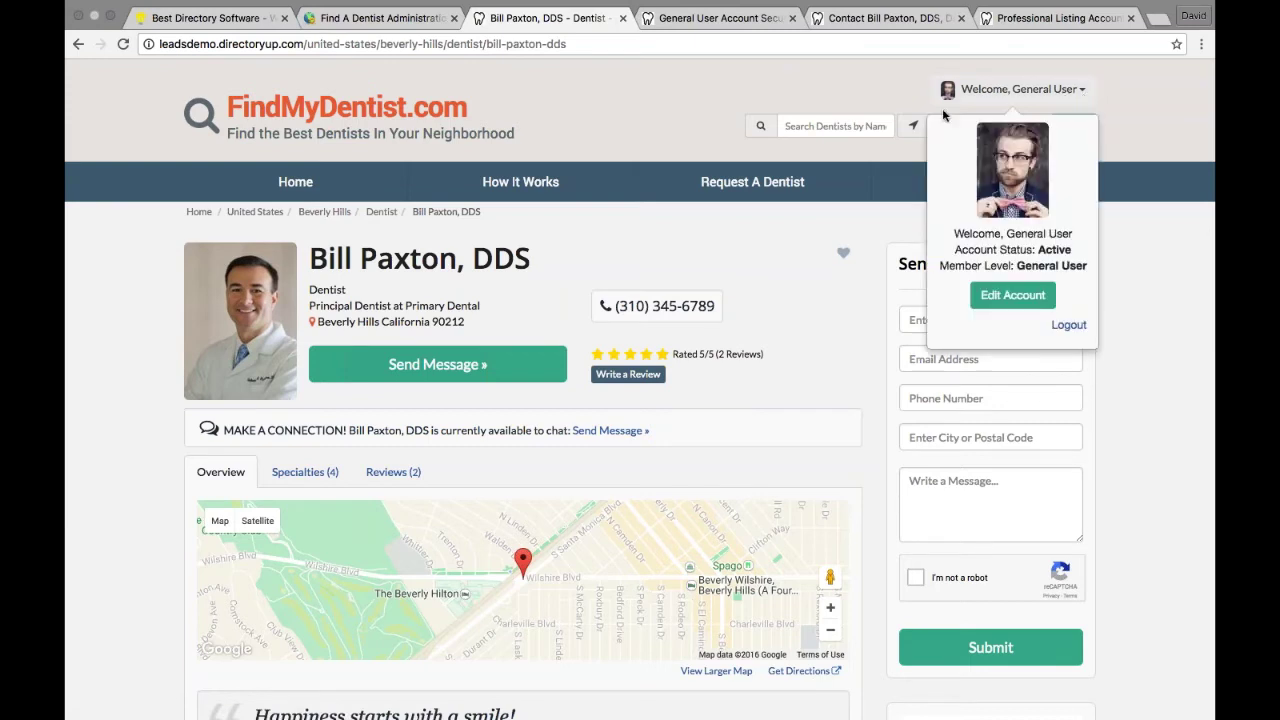
pyautogui.click(1068, 327)
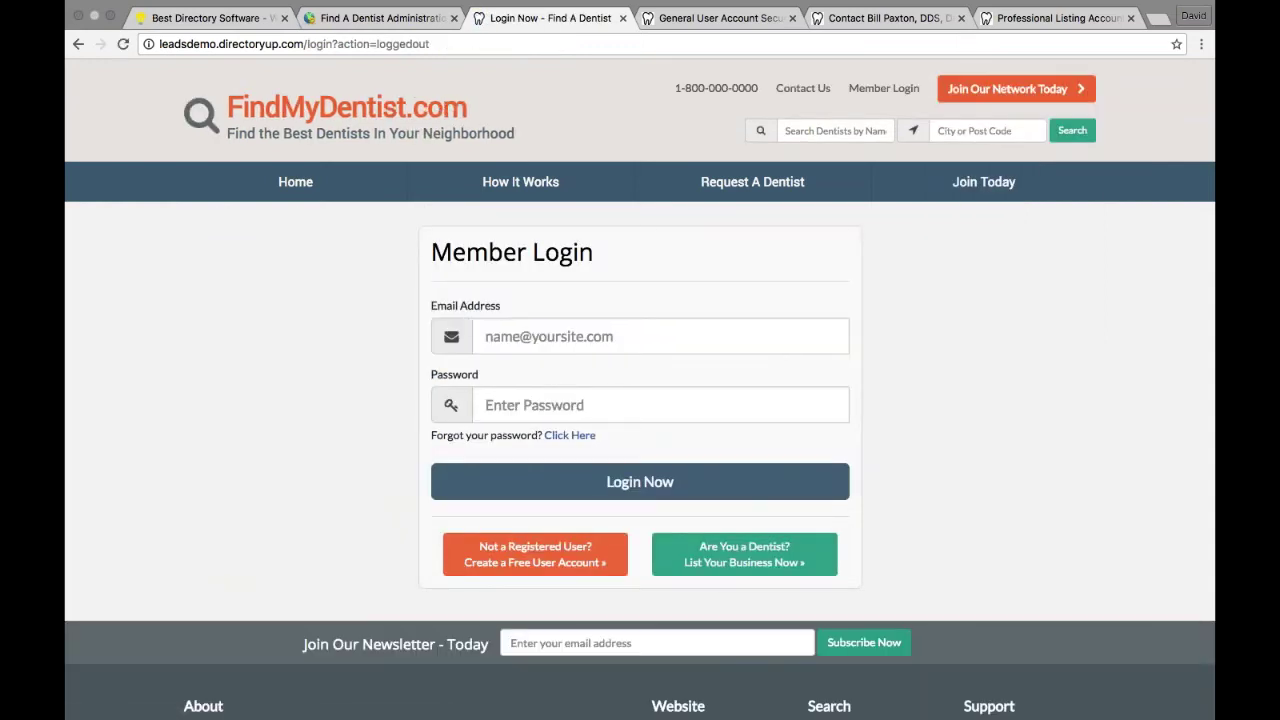
pyautogui.click(971, 100)
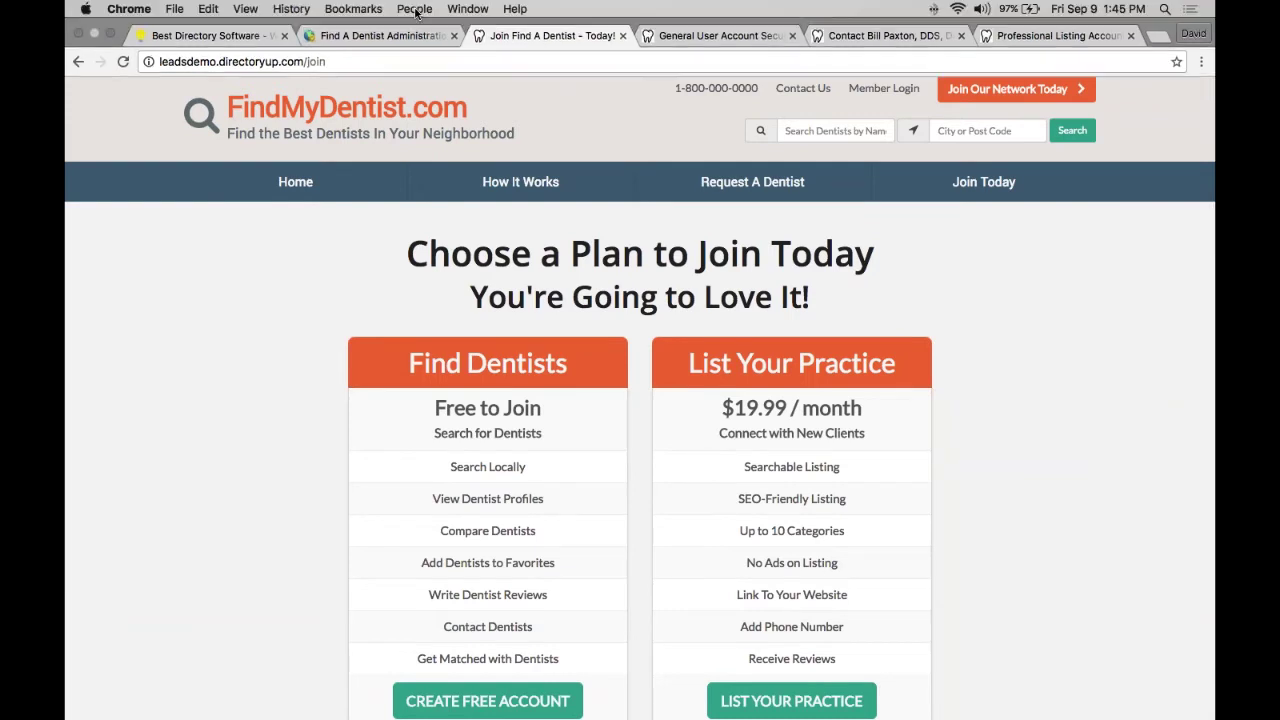
pyautogui.click(380, 34)
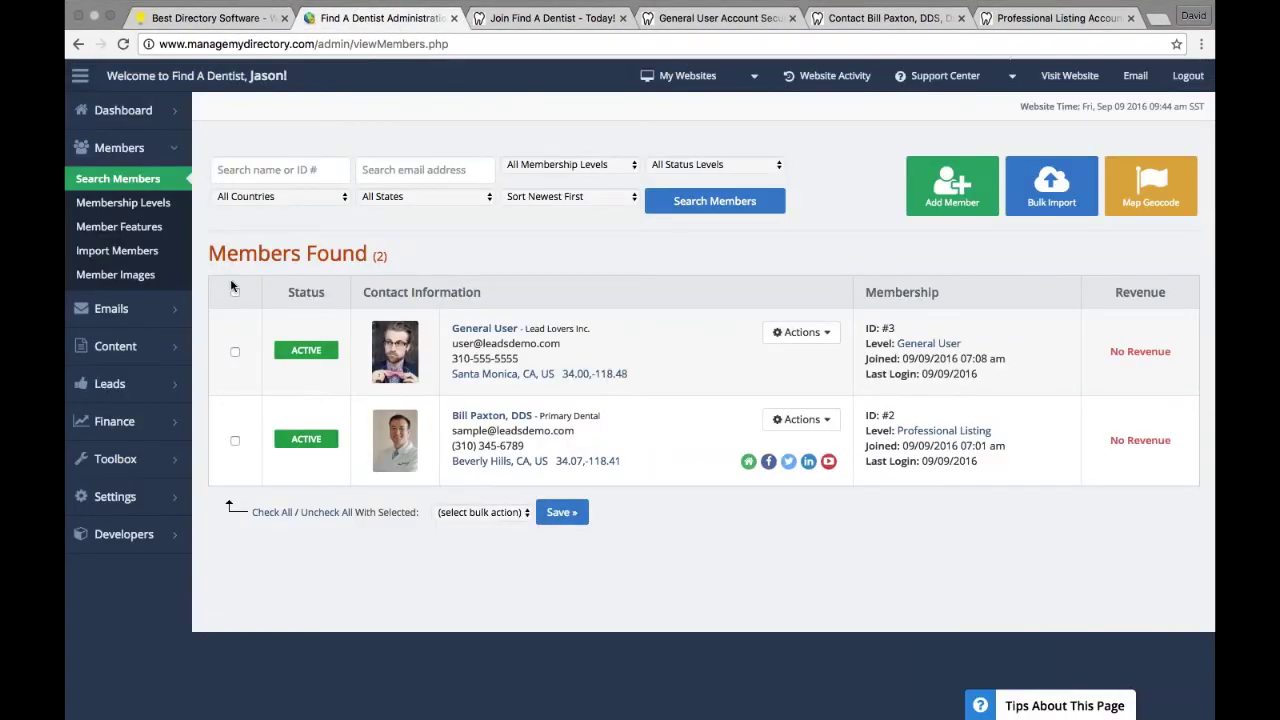
# Step: Open Members > Membership Levels and edit the General User level
pyautogui.click(124, 206)
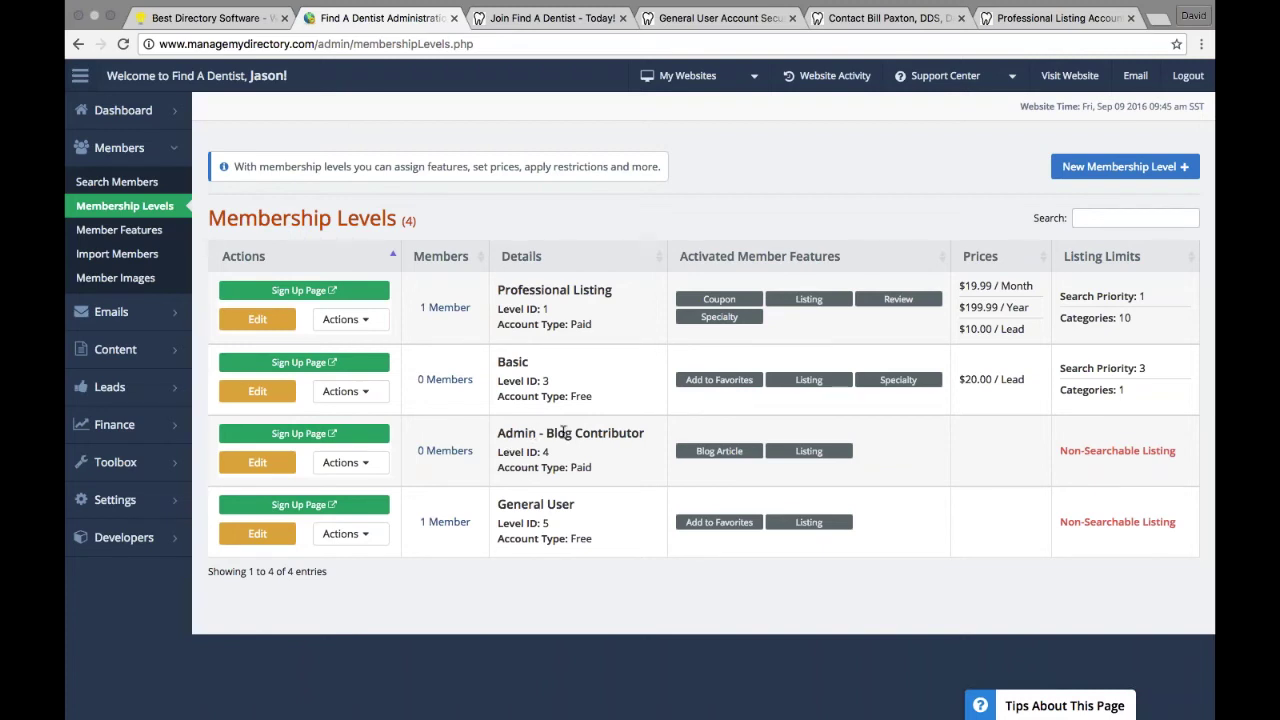
pyautogui.click(266, 534)
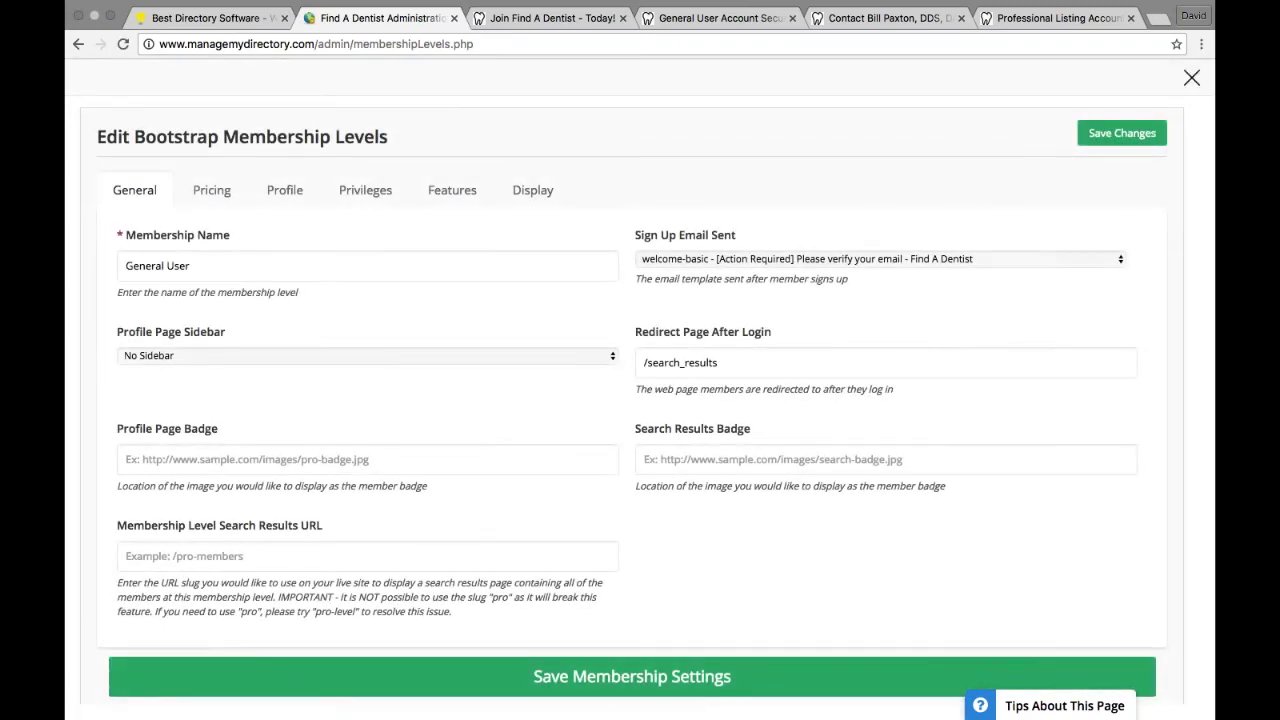
pyautogui.click(225, 197)
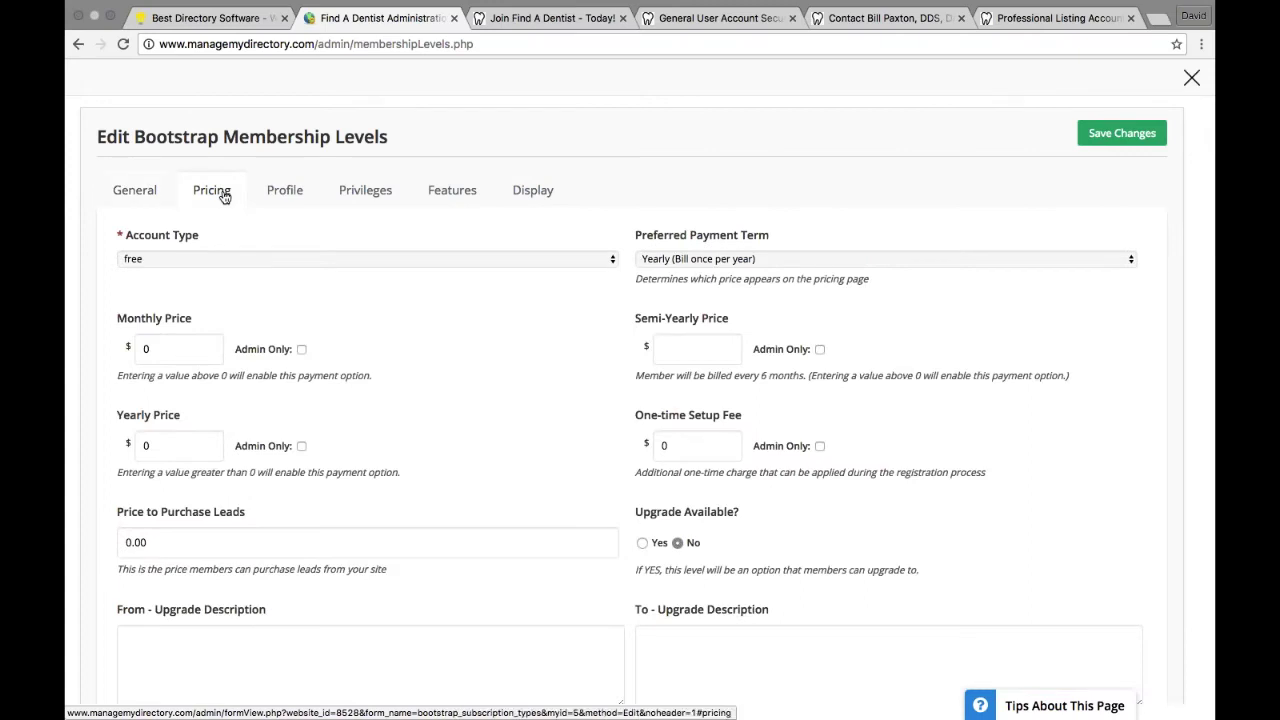
pyautogui.click(174, 262)
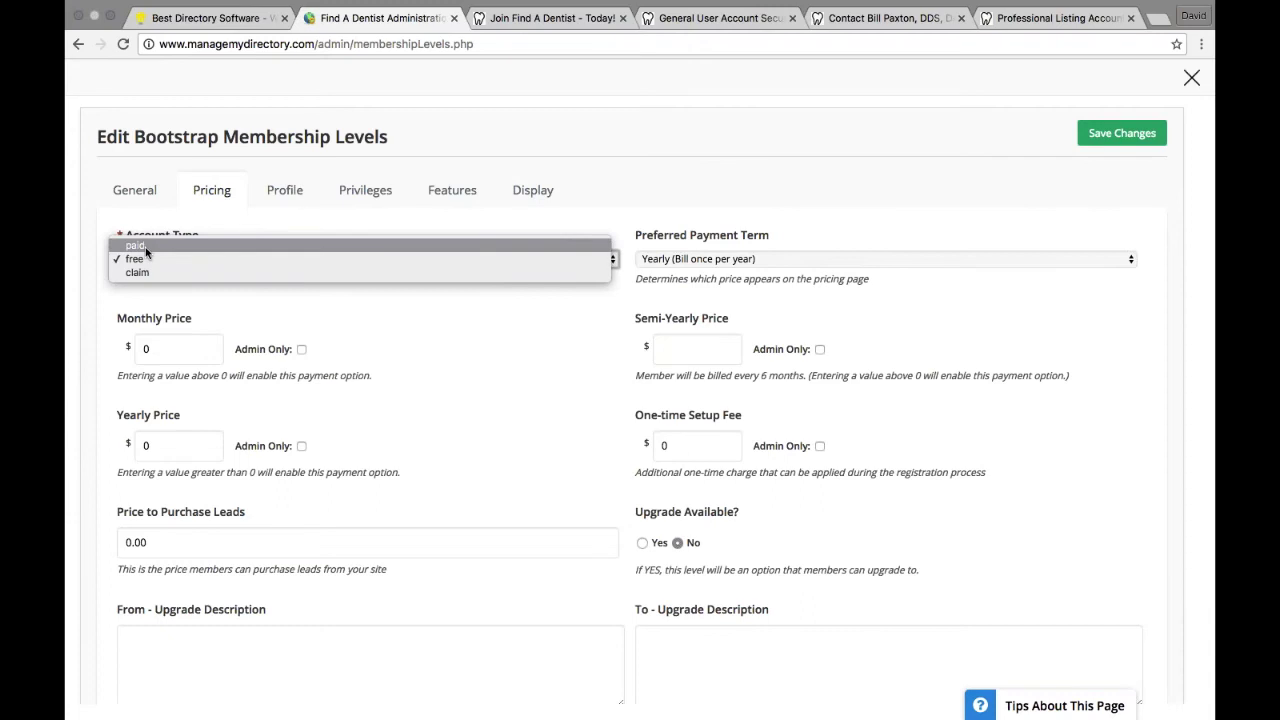
pyautogui.click(146, 253)
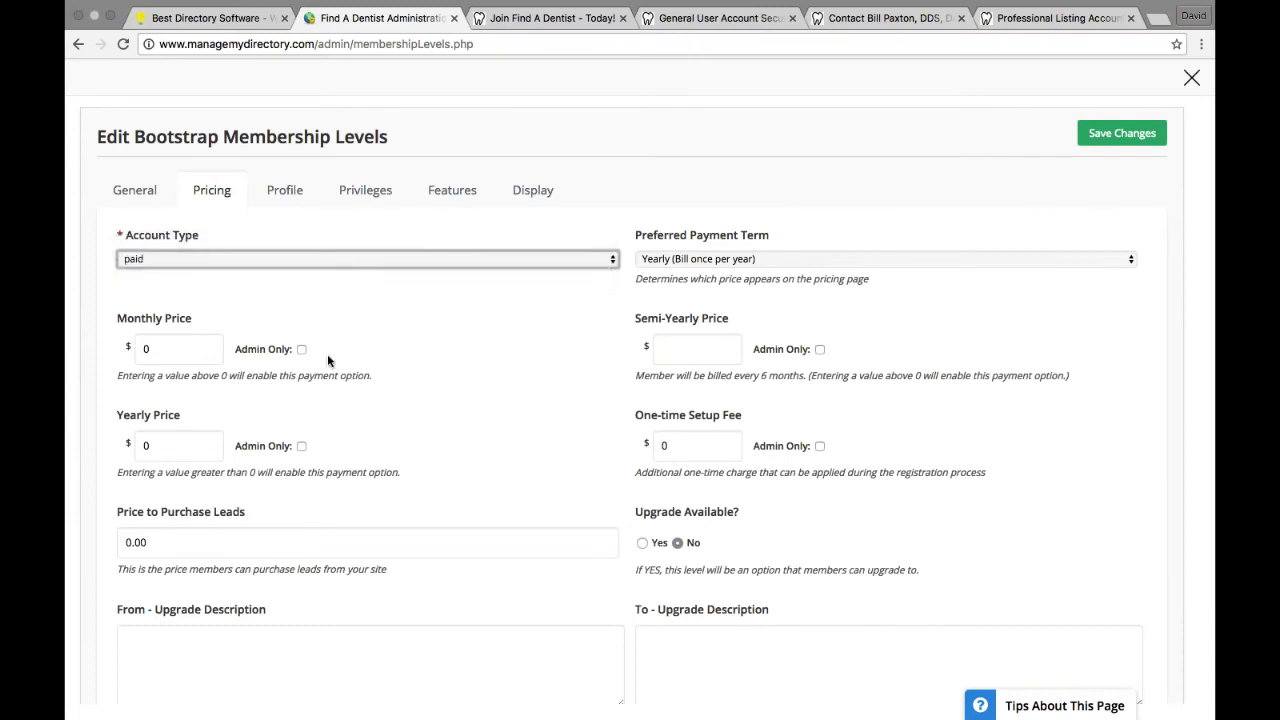
pyautogui.click(680, 451)
pyautogui.write('5')
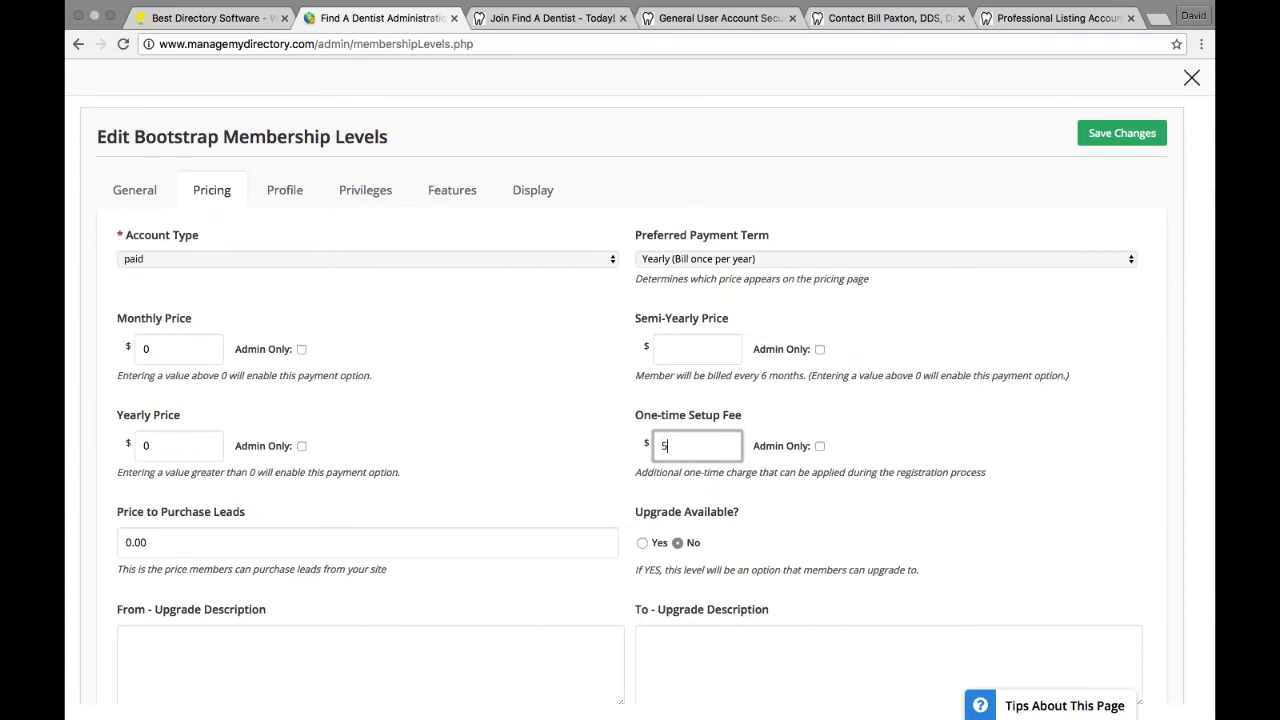
pyautogui.click(1108, 135)
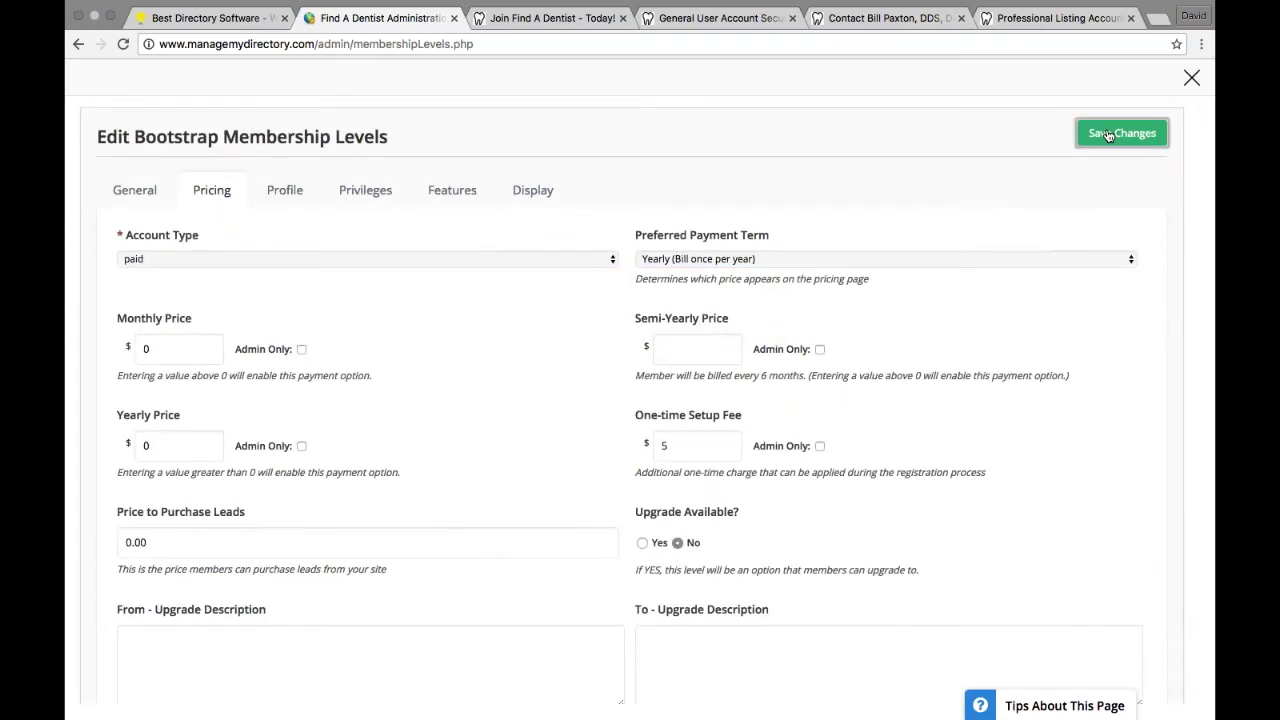
pyautogui.click(1191, 78)
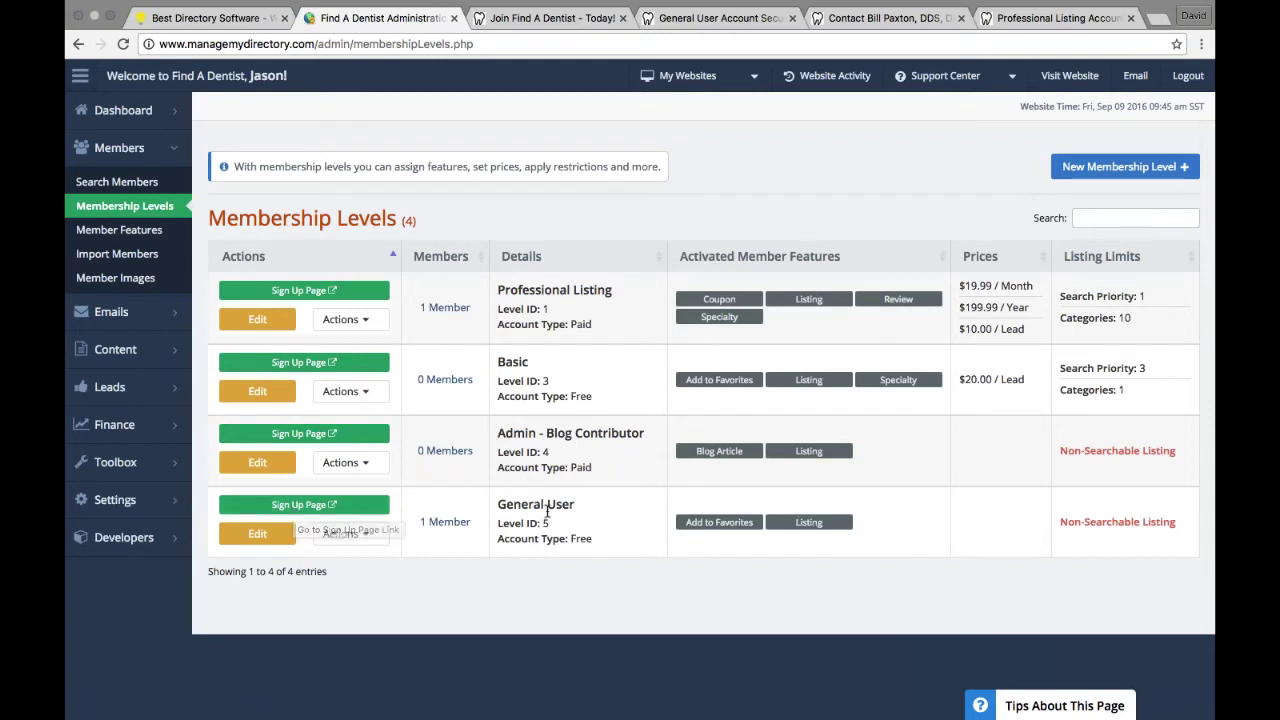
# Step: Review the General User sign-up page's $5.00 one-time card payment checkout, then return to admin
pyautogui.click(328, 506)
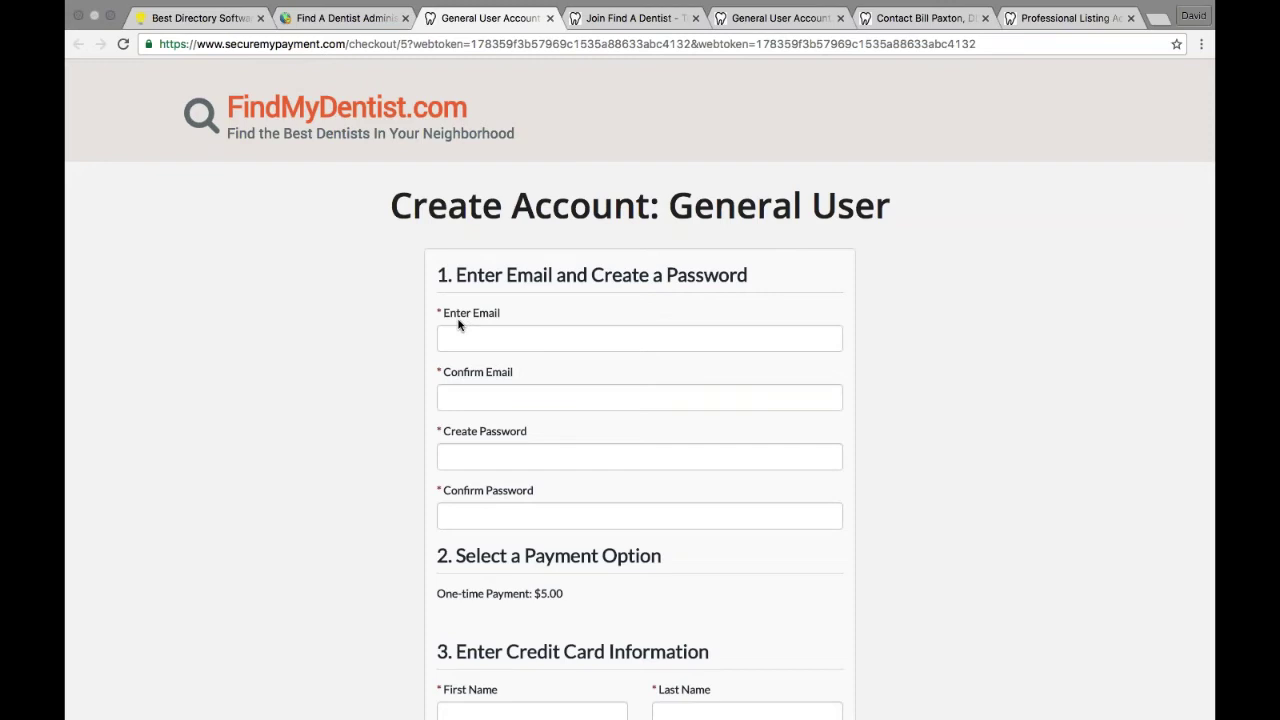
pyautogui.scroll(-4, 497, 373)
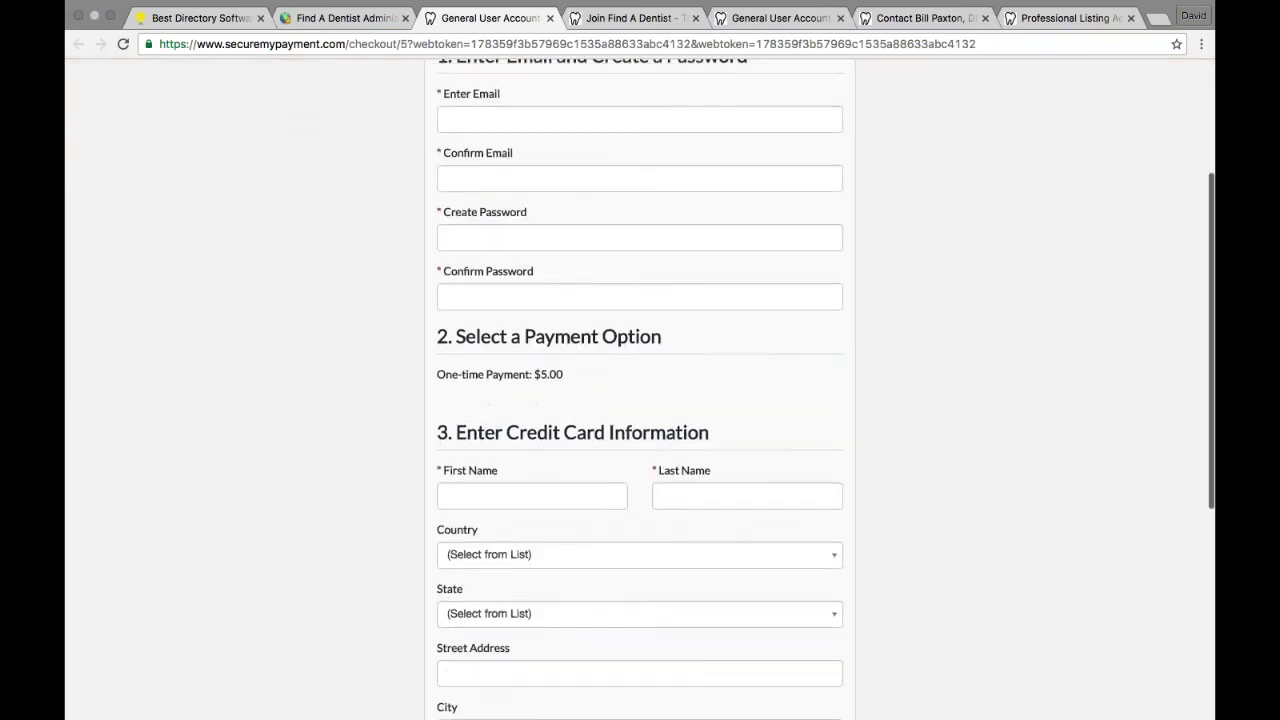
pyautogui.doubleClick(548, 374)
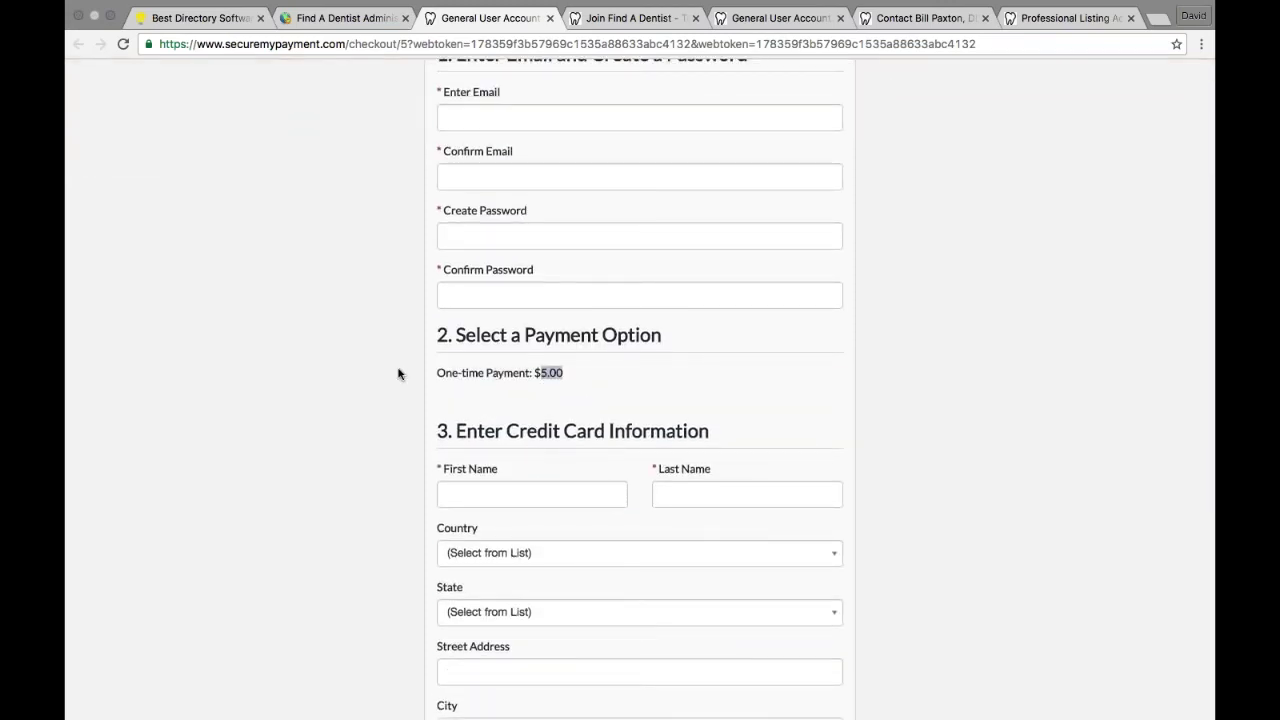
pyautogui.scroll(-3, 397, 372)
pyautogui.scroll(-4, 400, 372)
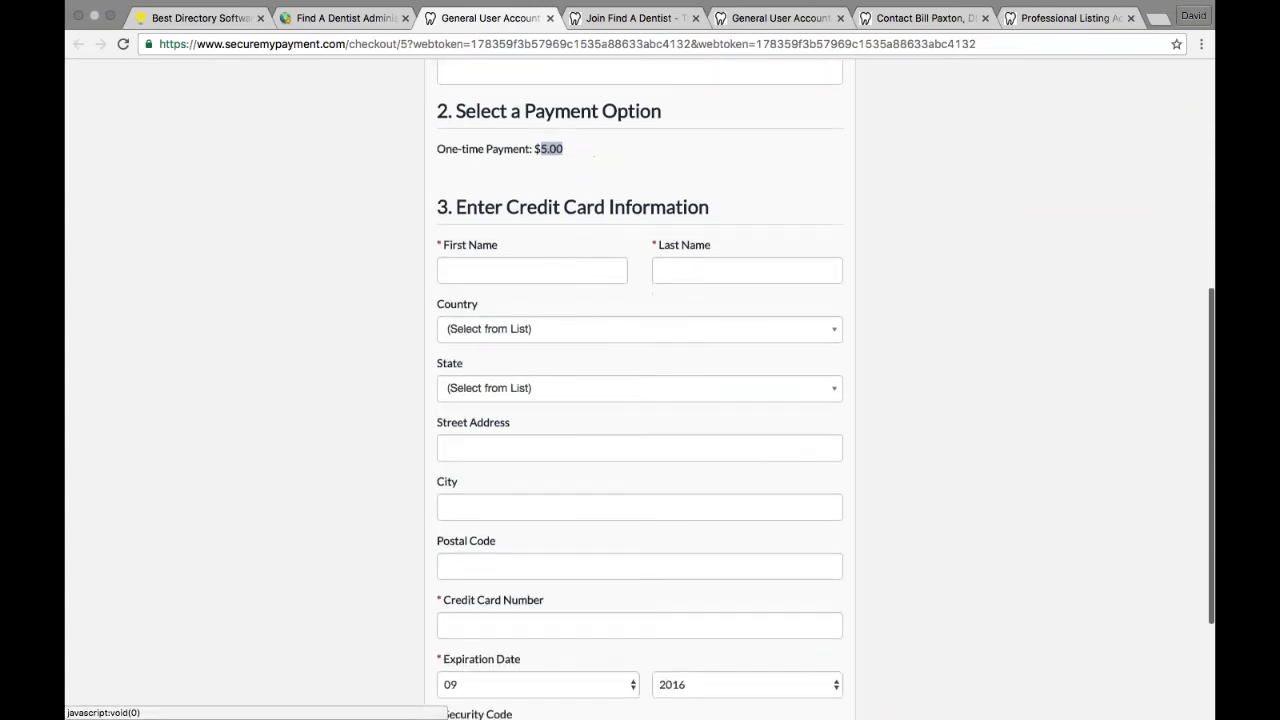
pyautogui.scroll(-2, 640, 388)
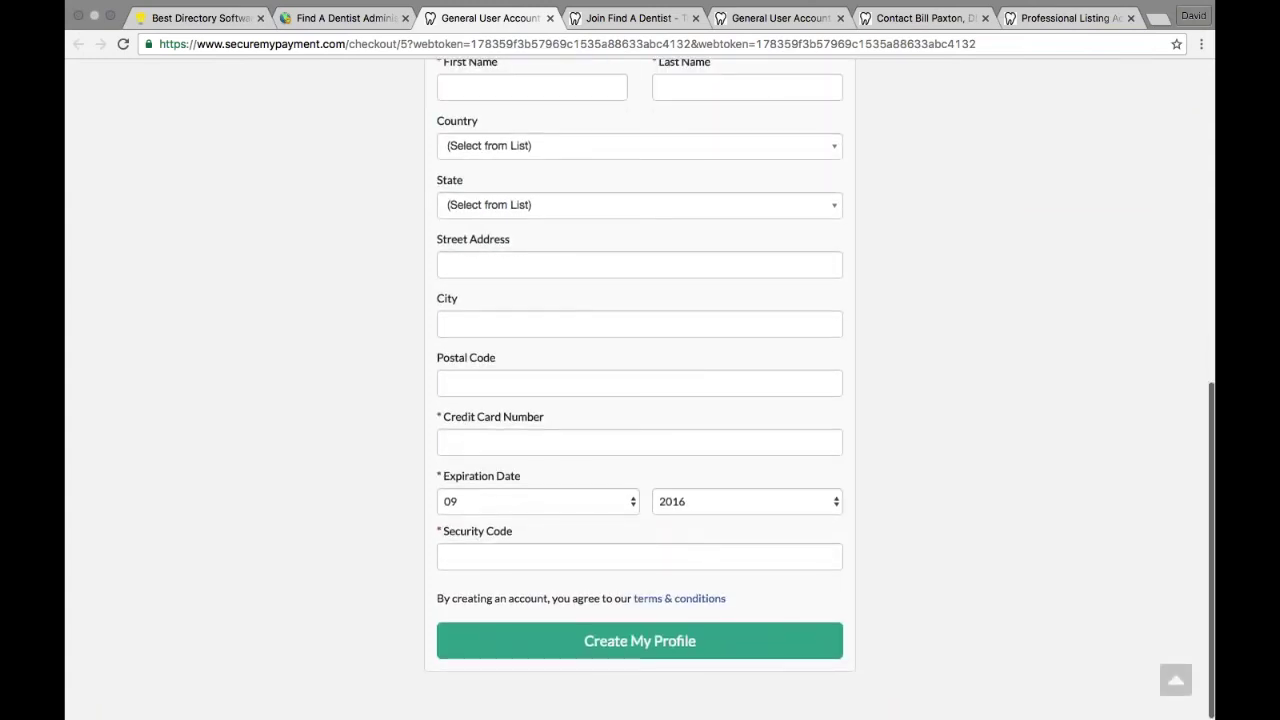
pyautogui.scroll(12, 603, 490)
pyautogui.scroll(2, 603, 493)
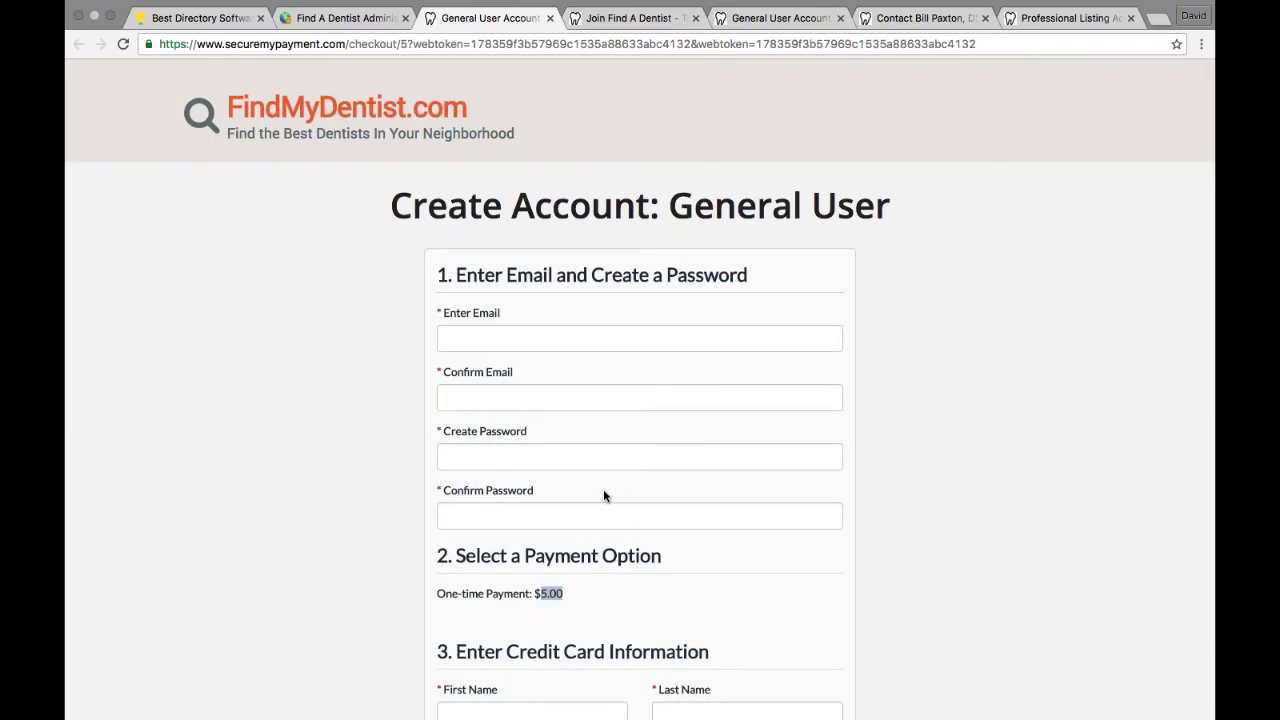
pyautogui.click(343, 20)
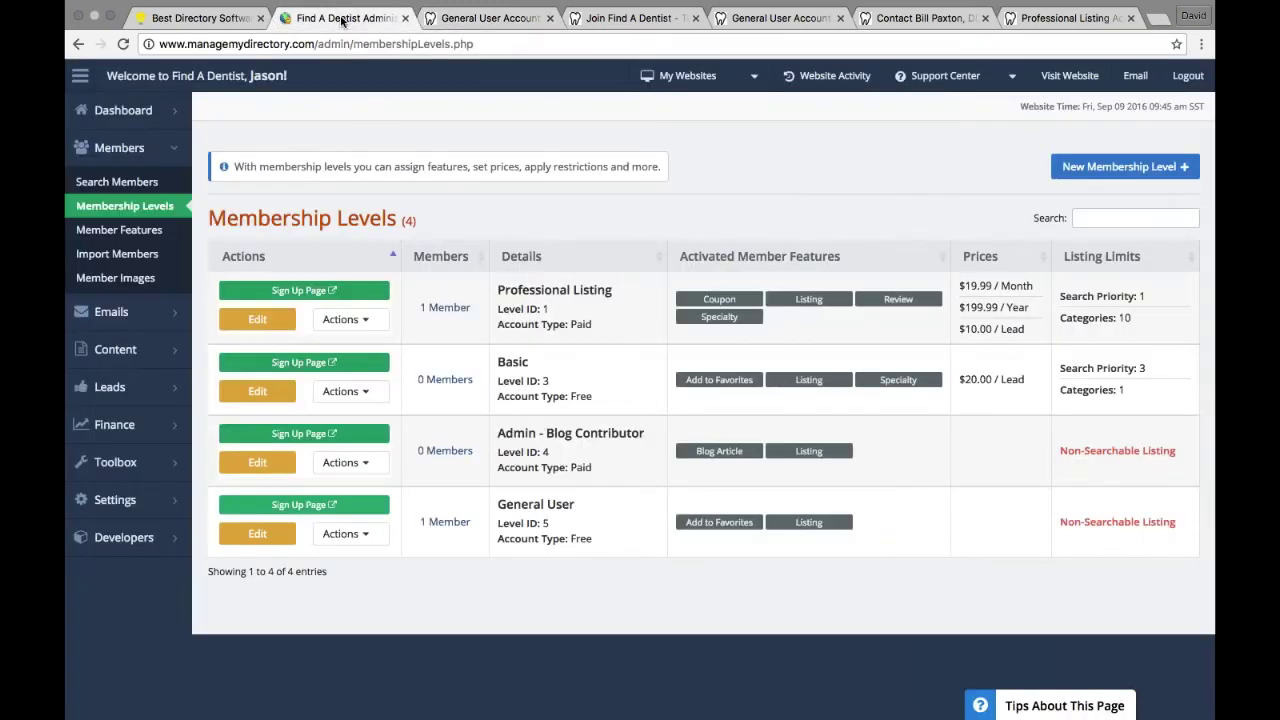
# Step: Log in to the directory site as the General User from Search Members
pyautogui.click(142, 183)
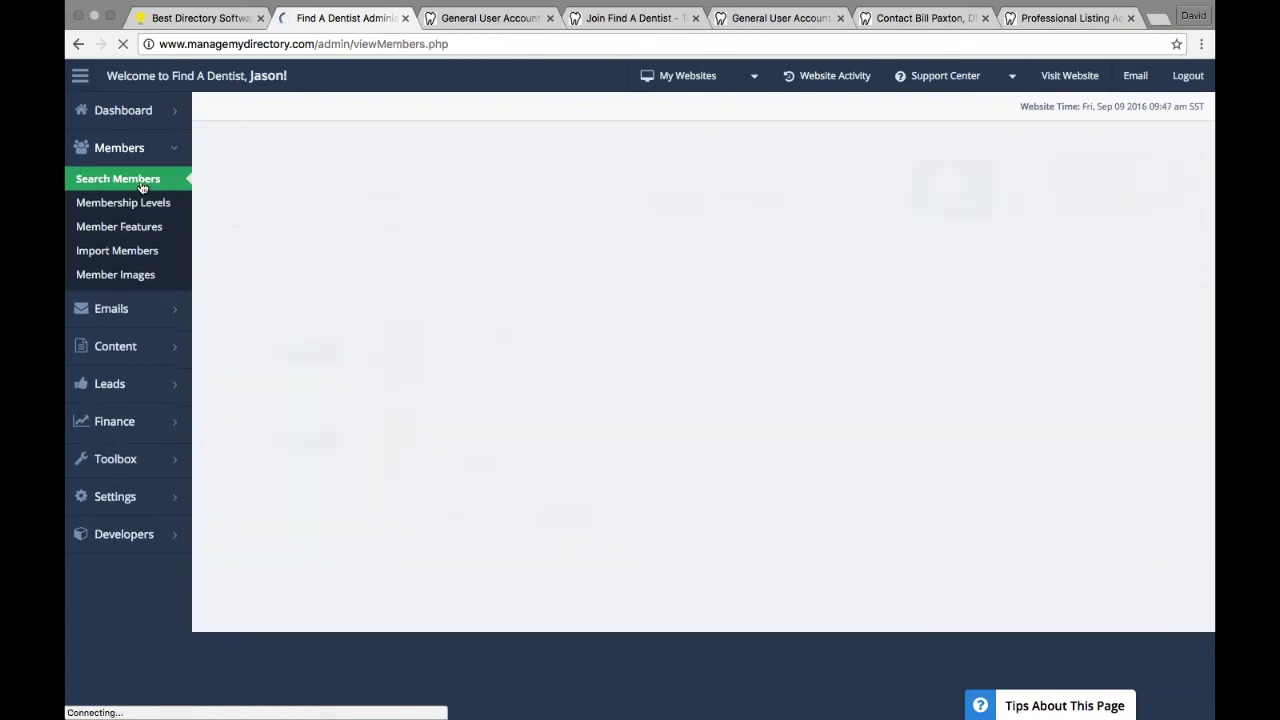
pyautogui.click(795, 332)
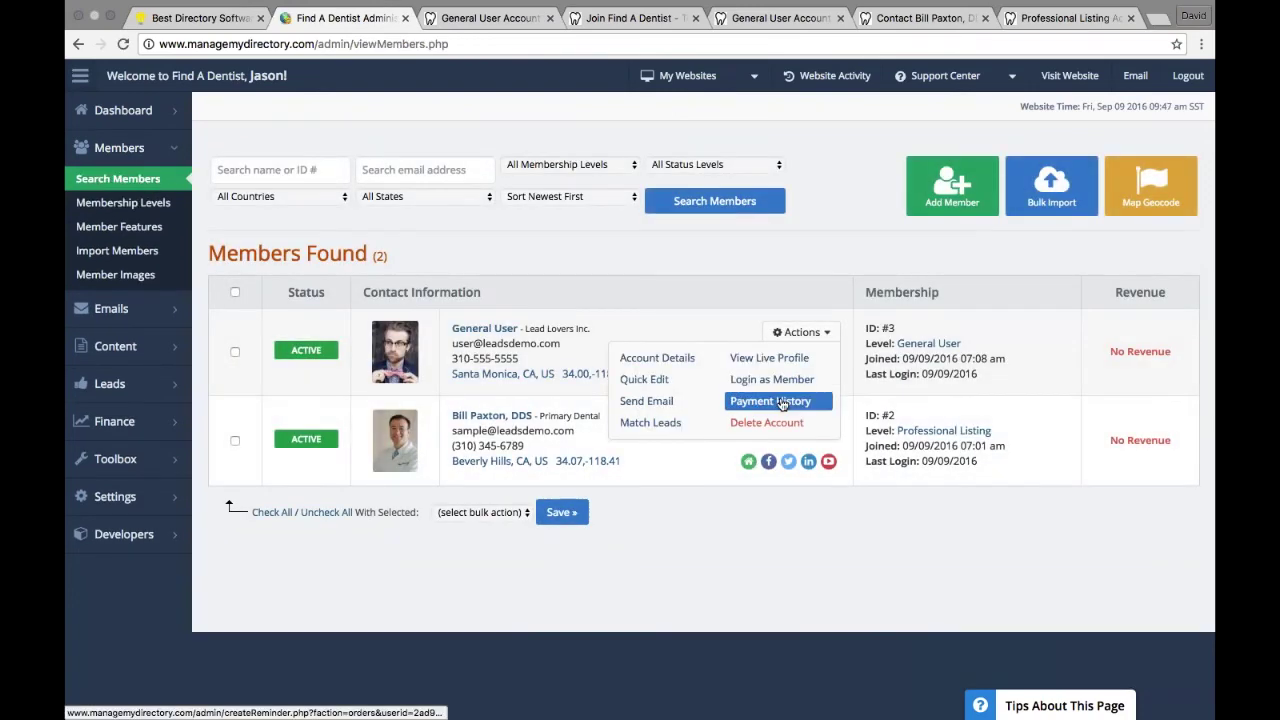
pyautogui.click(764, 379)
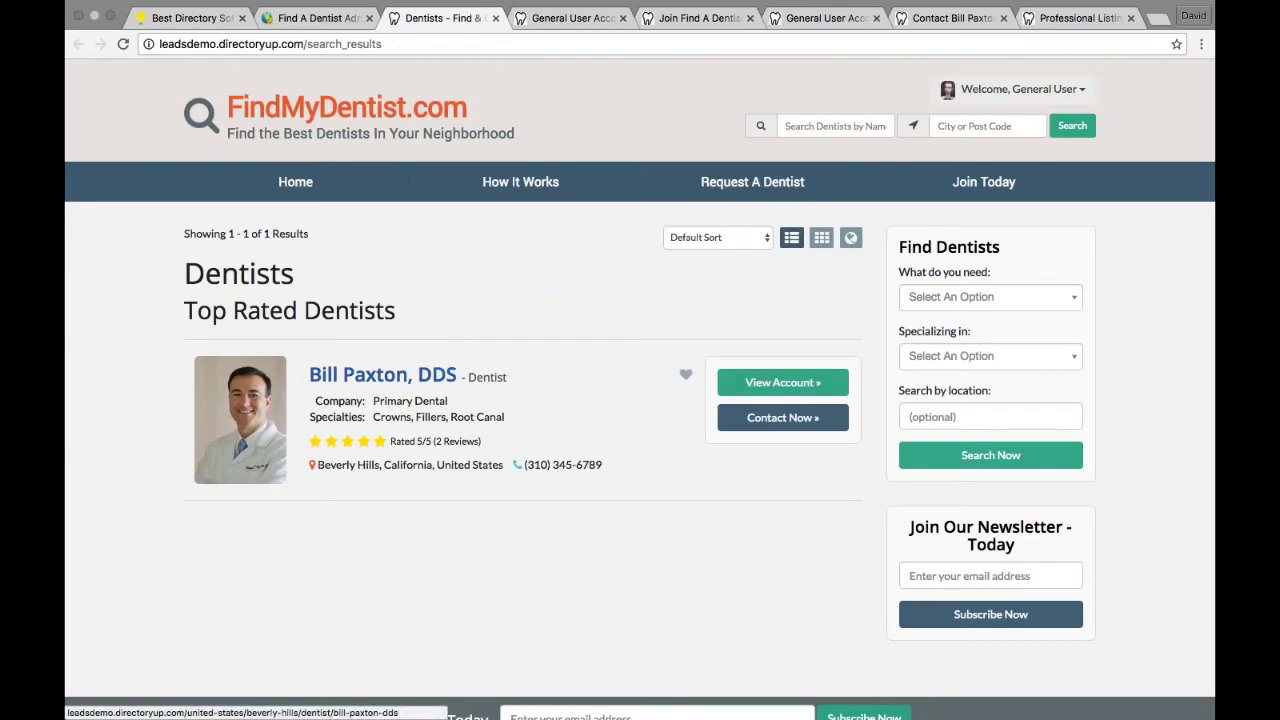
# Step: Open the dentist's profile, then the empty Connect With Dentists (getmatched) request form
pyautogui.click(399, 378)
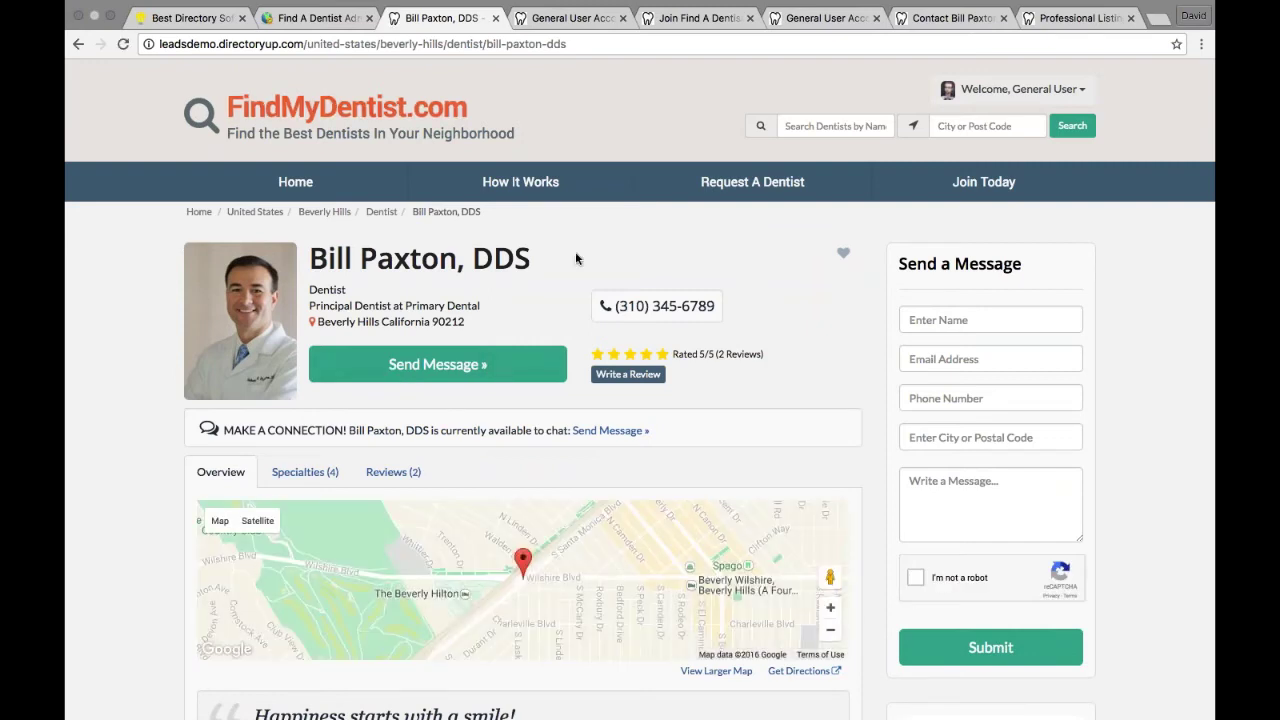
pyautogui.click(749, 187)
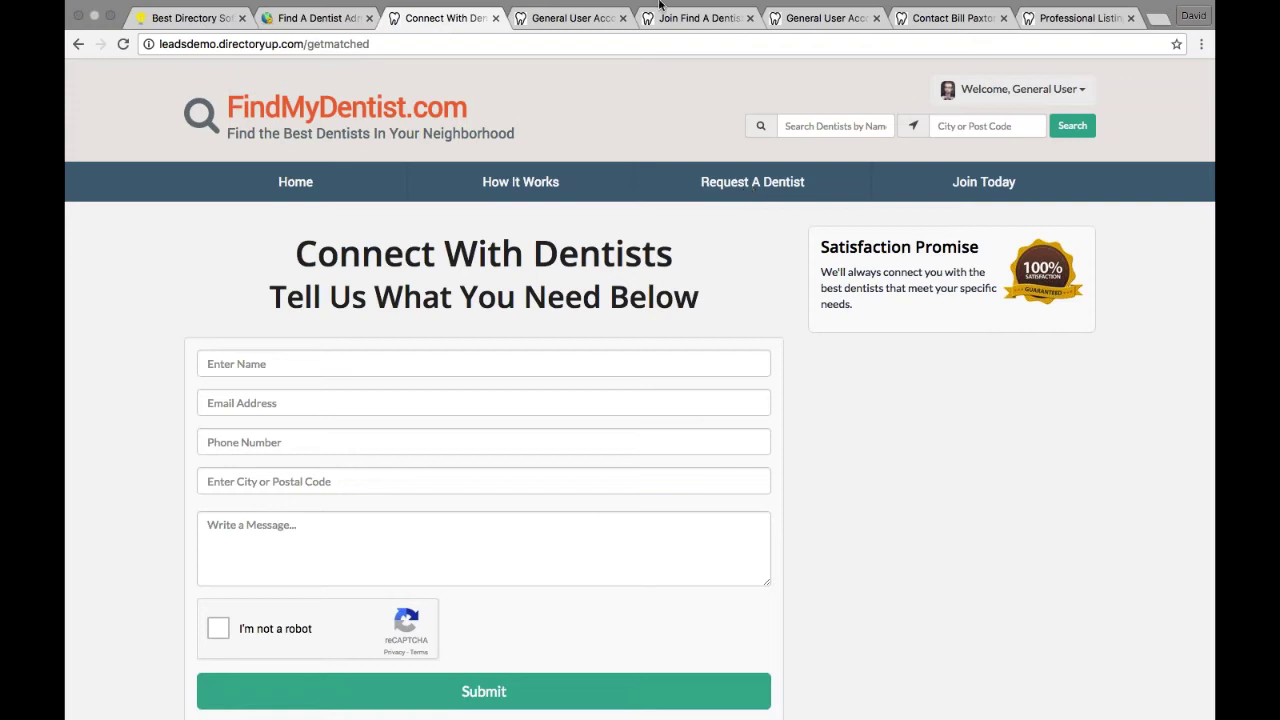
pyautogui.click(316, 37)
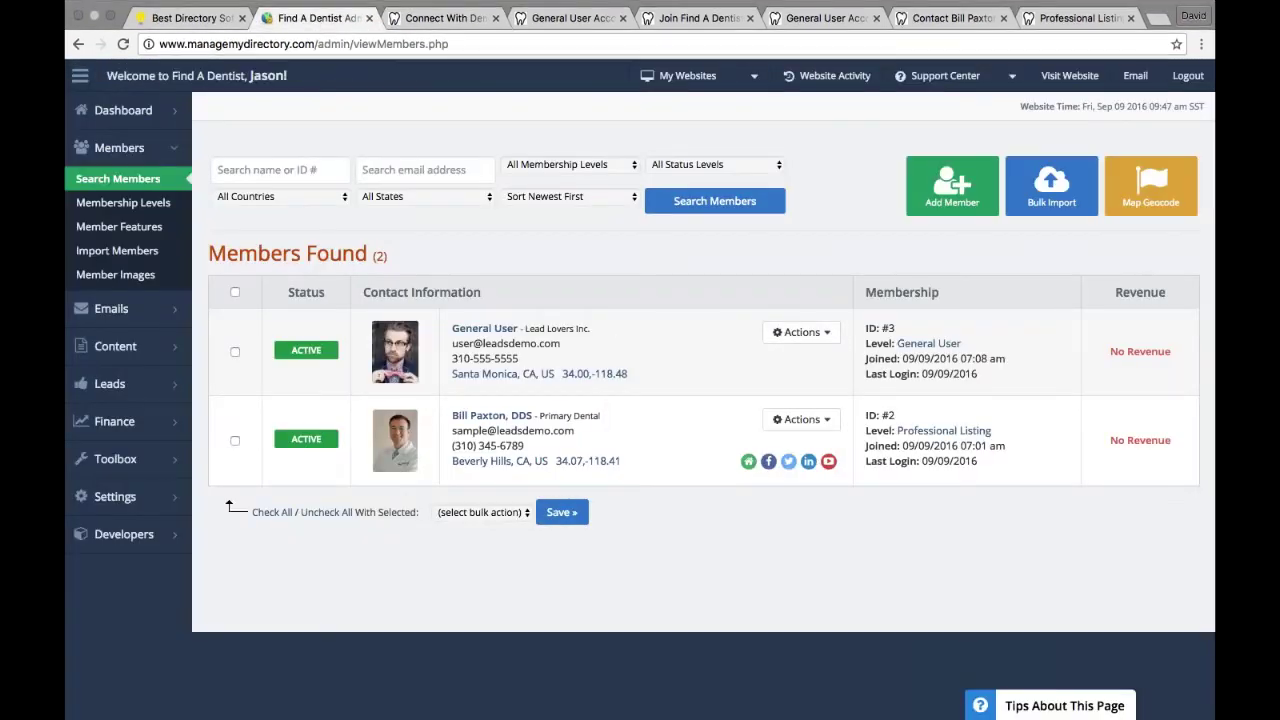
pyautogui.click(463, 38)
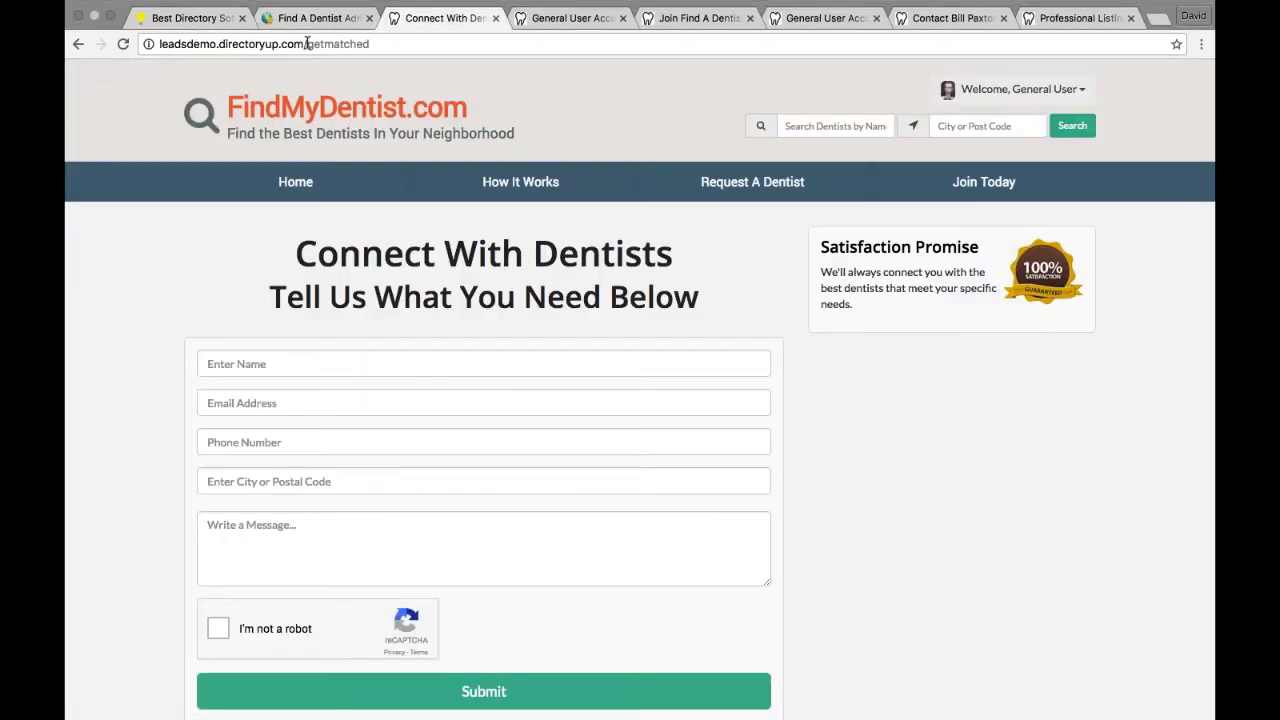
pyautogui.moveTo(307, 44); pyautogui.dragTo(368, 46)
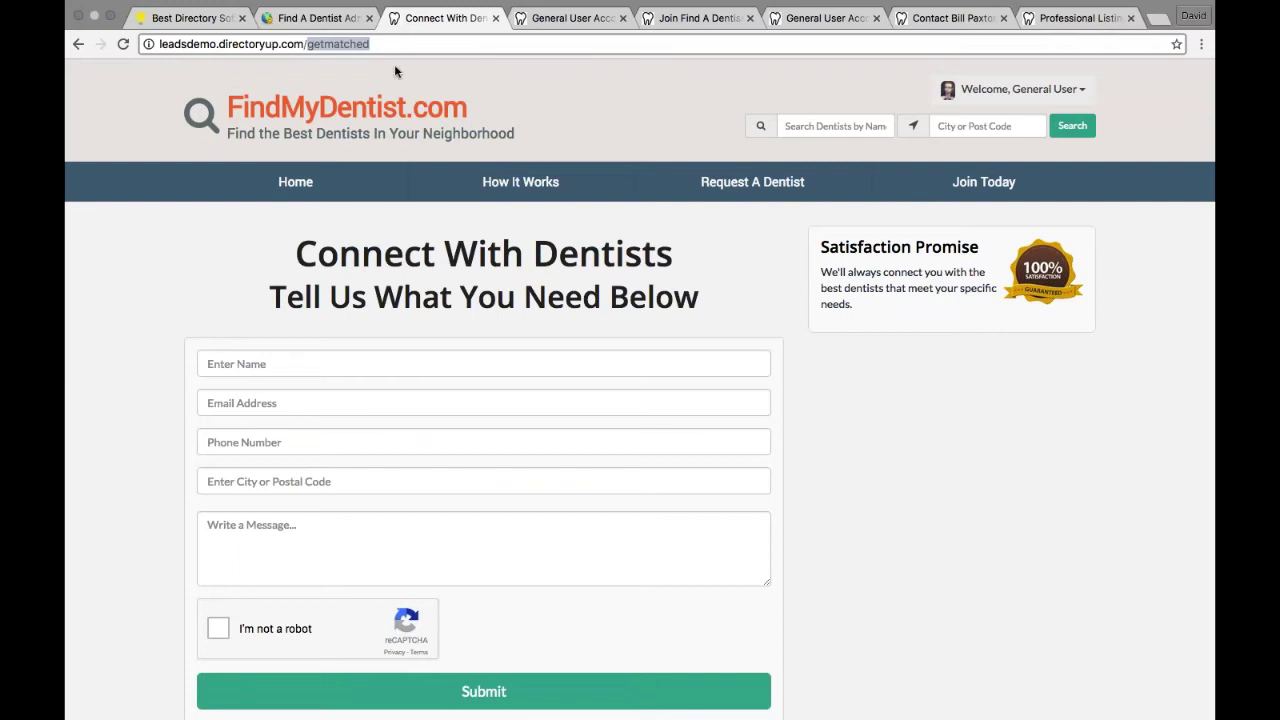
pyautogui.click(300, 364)
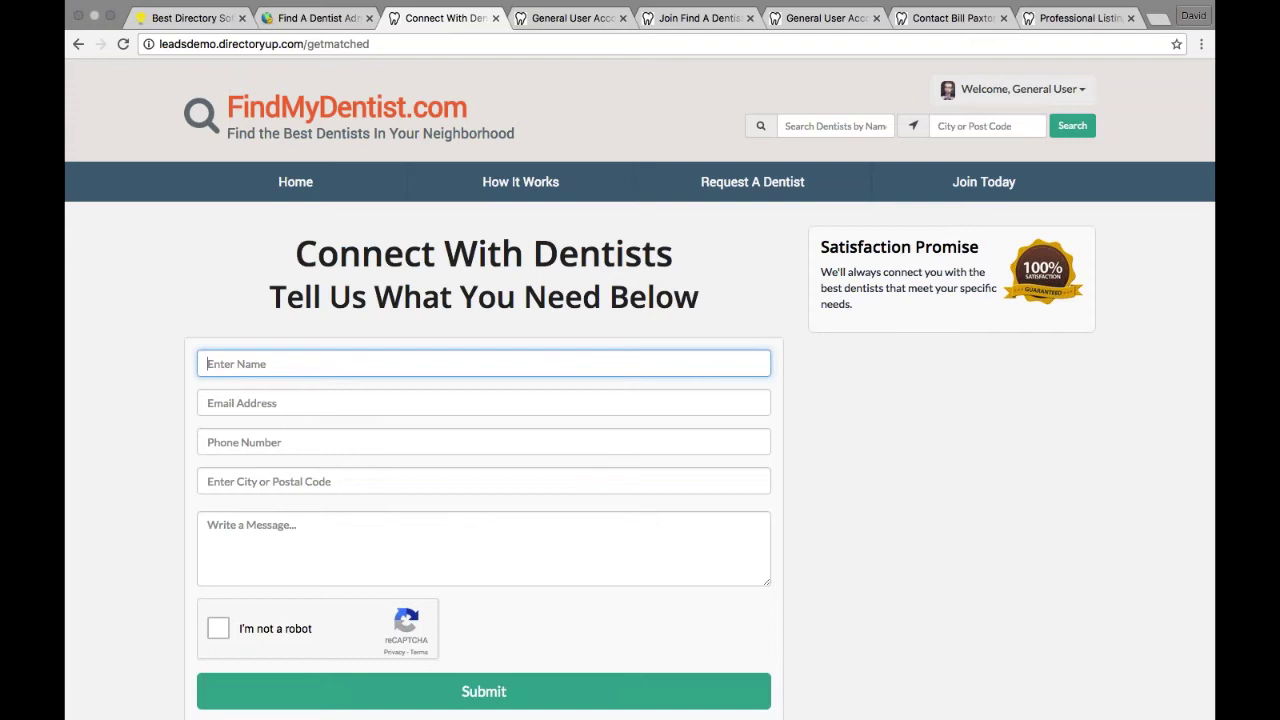
# Step: Enter the lead's full name, e-mail address and phone number in the request form
pyautogui.write('John Smith New')
pyautogui.press('Tab')
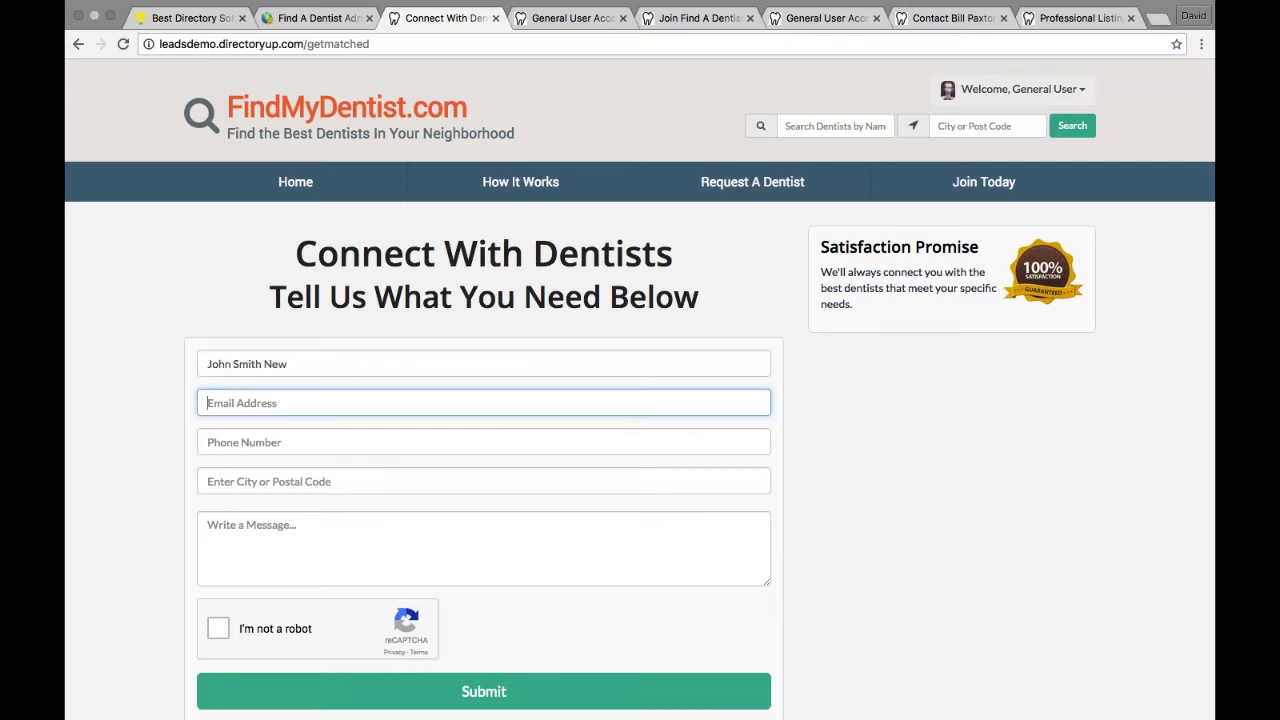
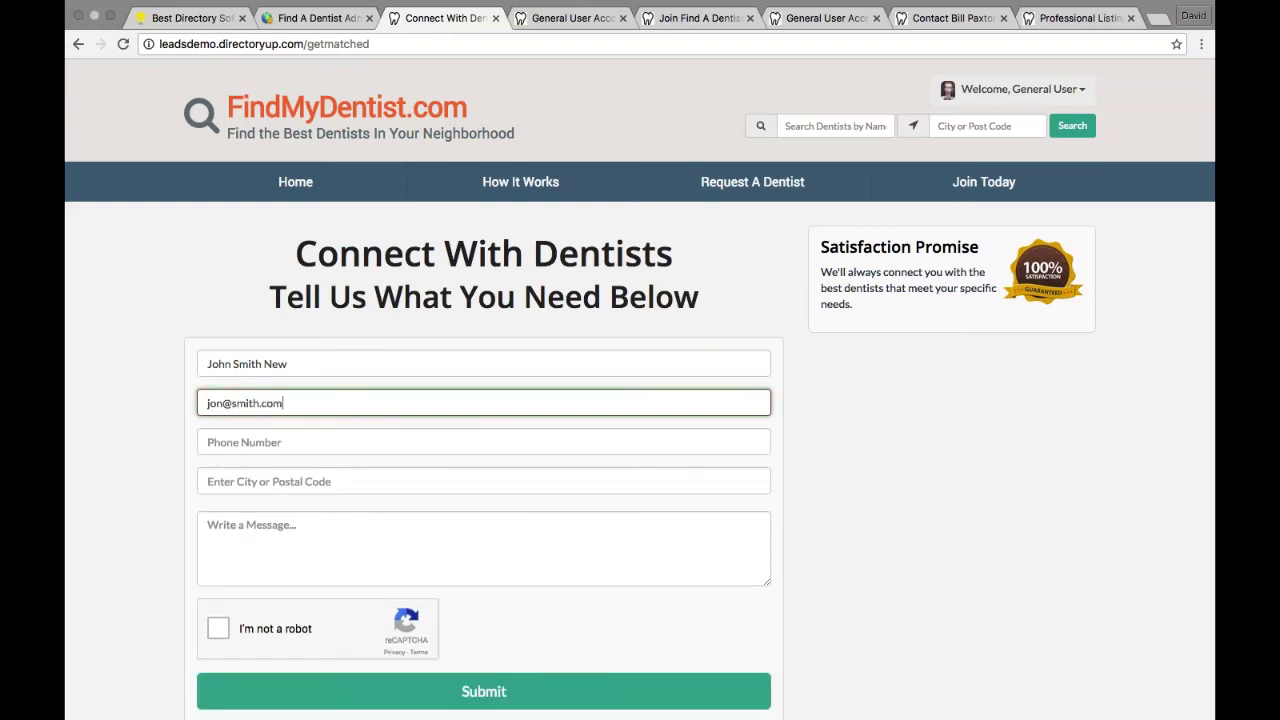
pyautogui.press('Tab')
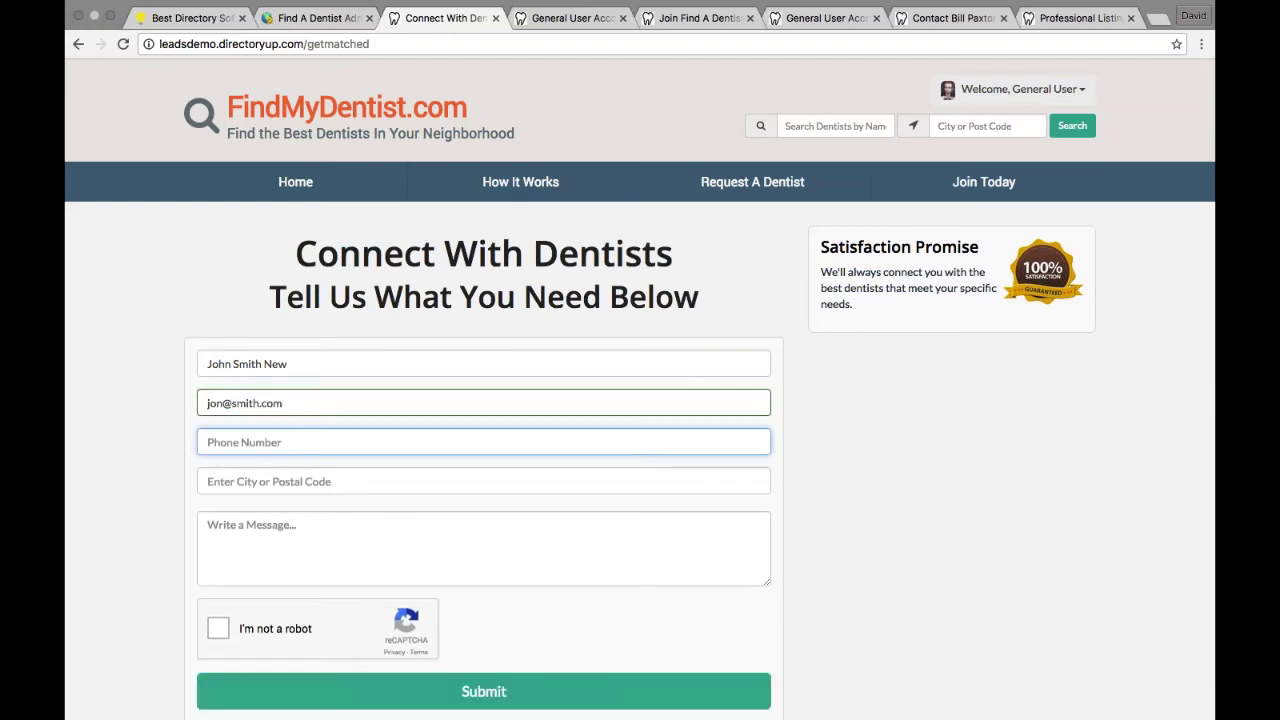
pyautogui.write('310-555-5555')
pyautogui.press('Tab')
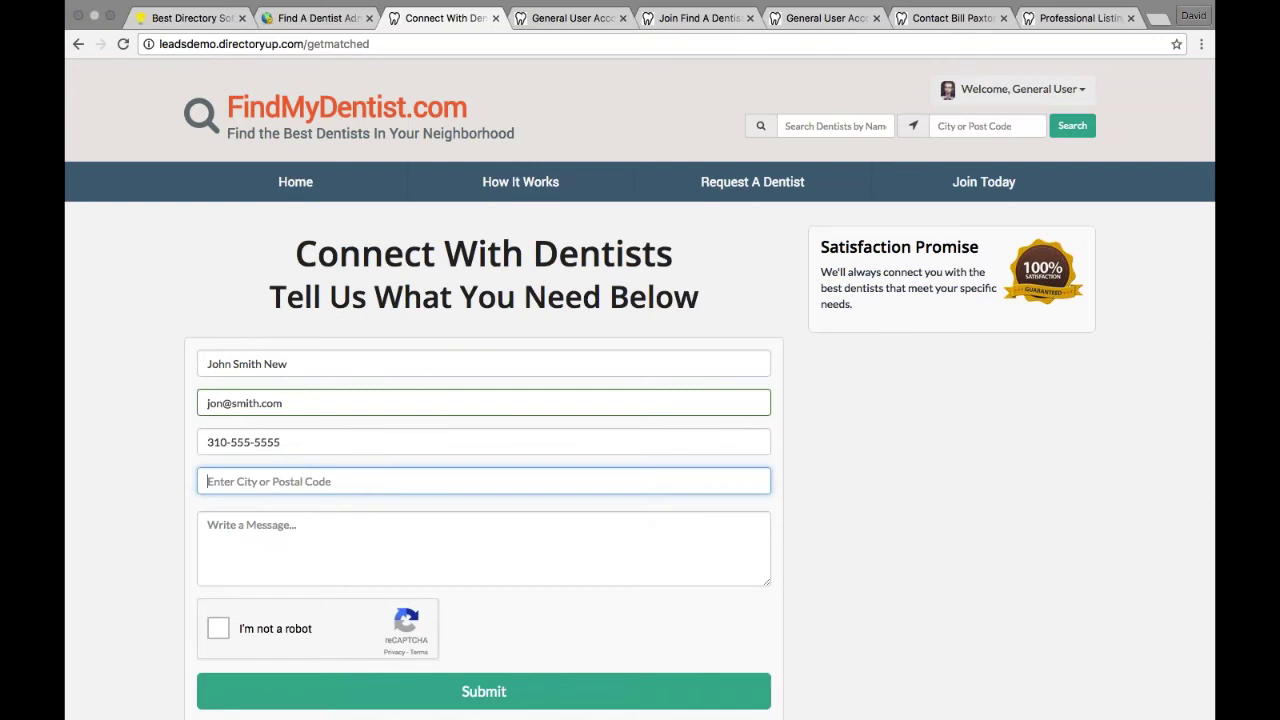
# Step: Choose Los Angeles, write 'I need a cleaning', pass the robot check and submit
pyautogui.write('los')
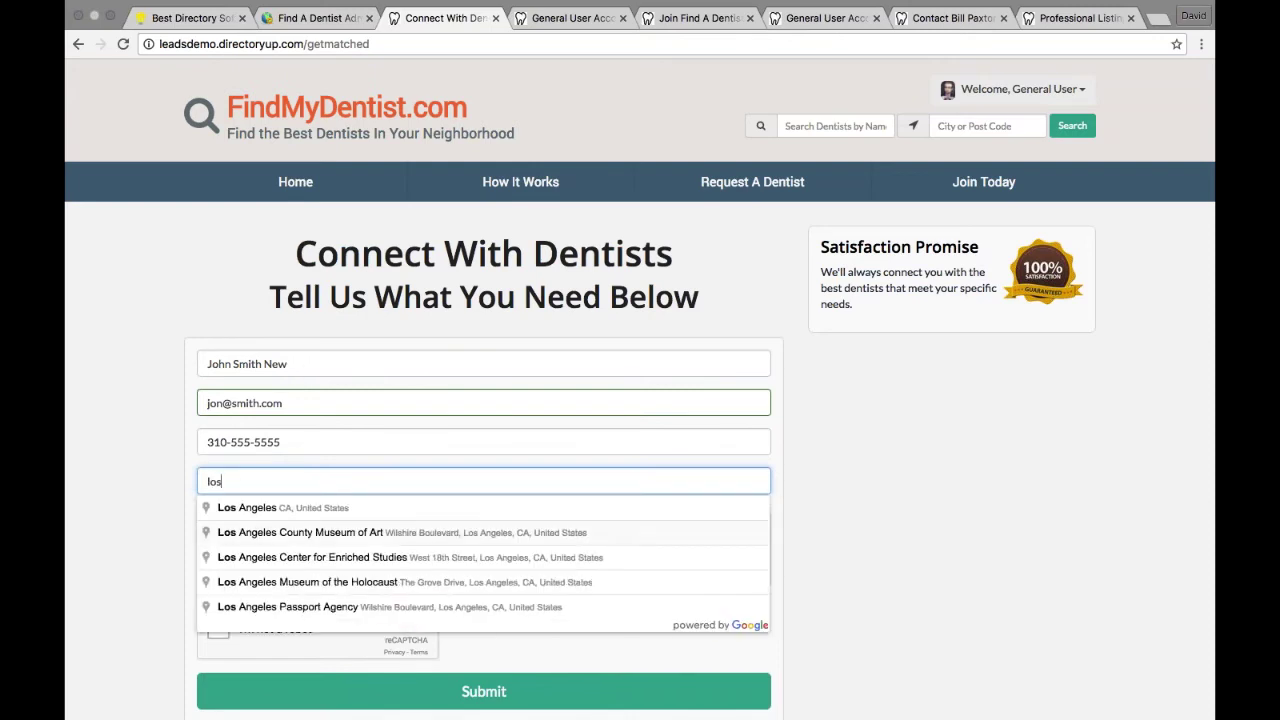
pyautogui.click(272, 508)
pyautogui.click(272, 515)
pyautogui.write('I nee')
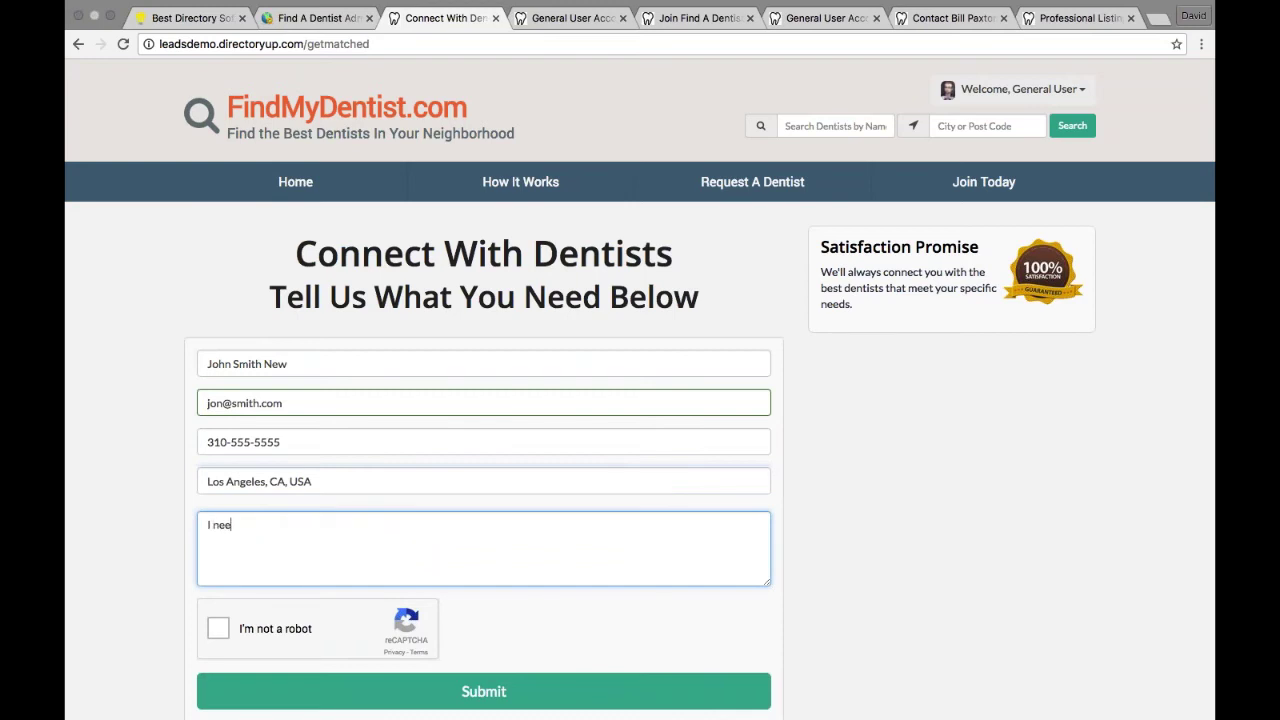
pyautogui.write('d a cleaning')
pyautogui.click(220, 627)
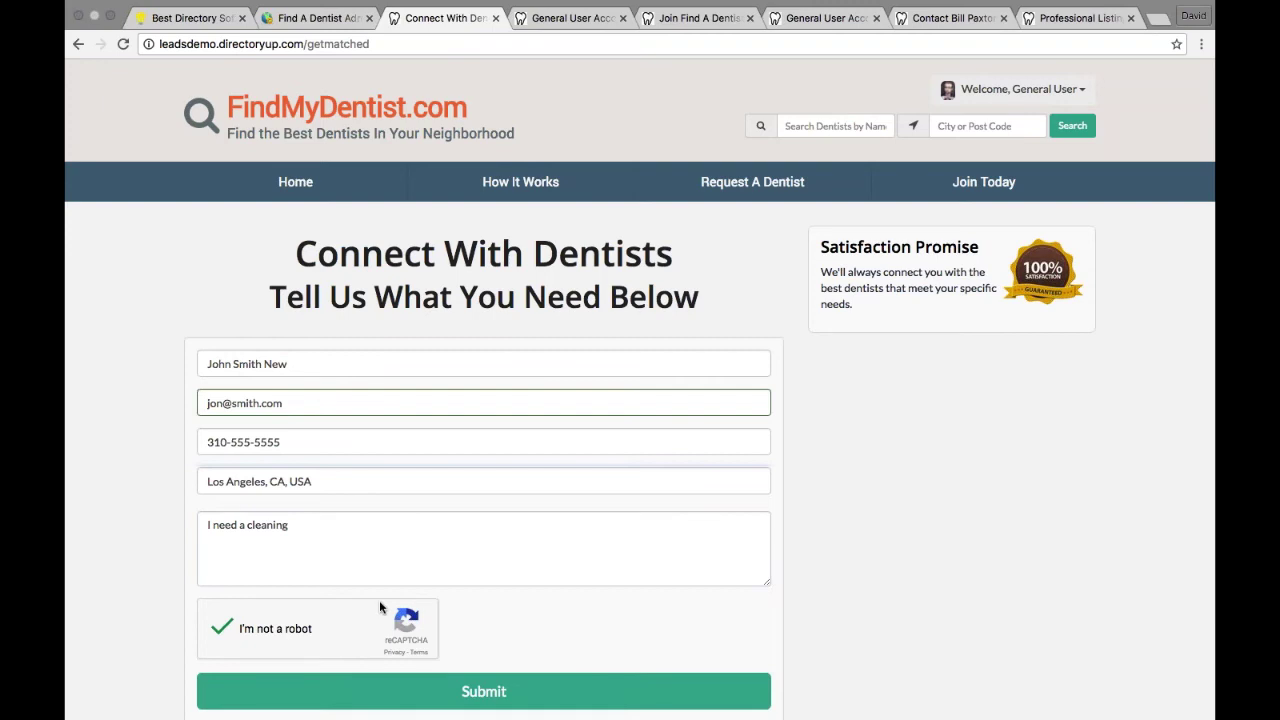
pyautogui.click(522, 704)
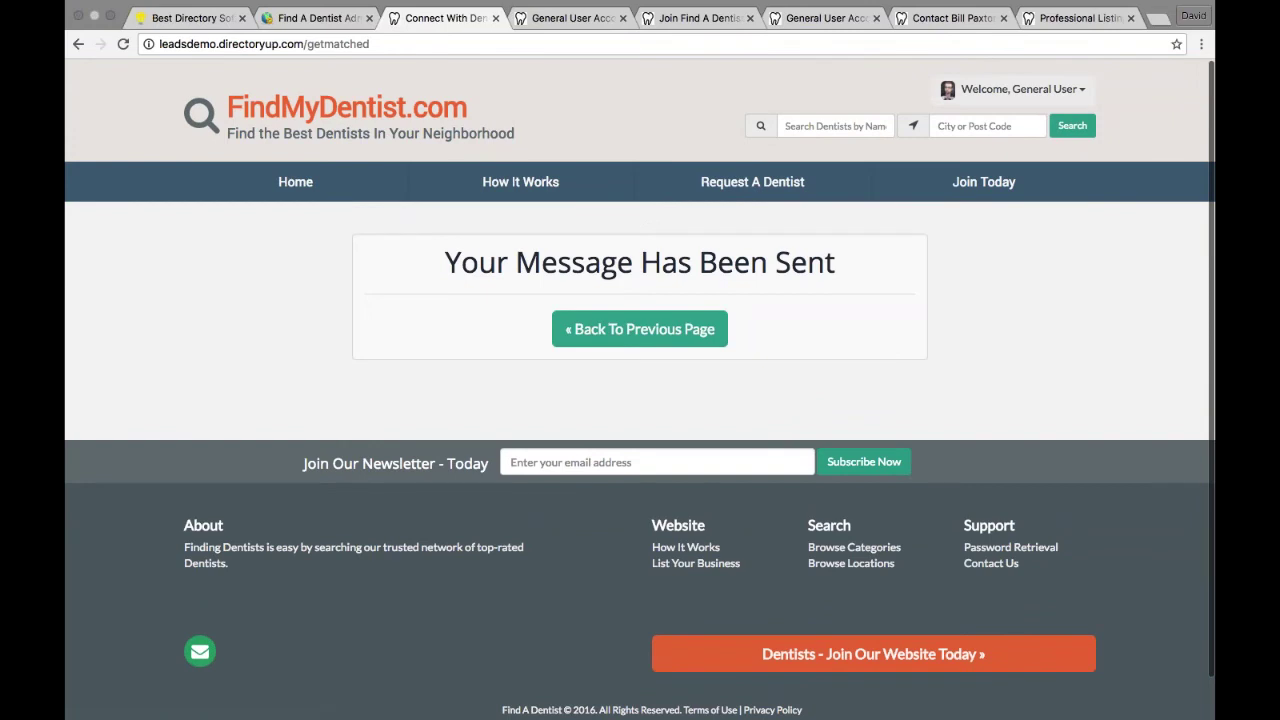
pyautogui.click(660, 328)
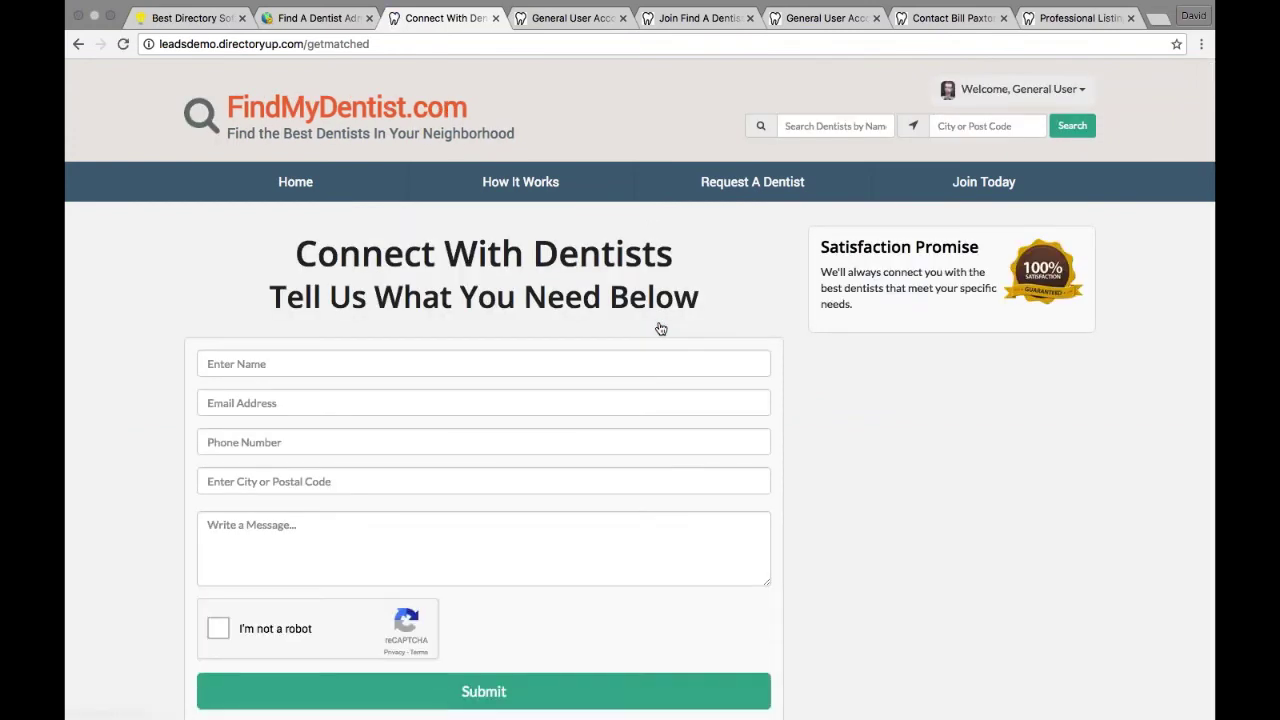
# Step: In the admin console, open Leads > Match Leads and locate the new pending lead #4
pyautogui.click(327, 20)
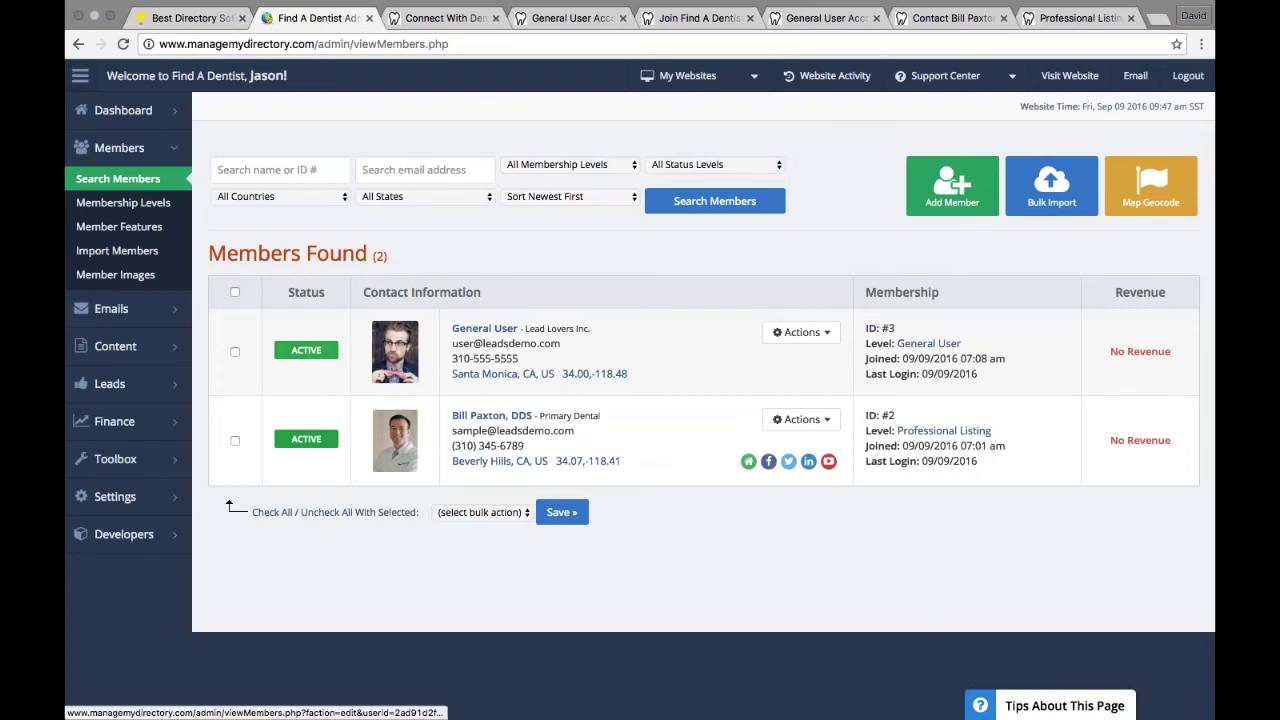
pyautogui.moveTo(150, 395)
pyautogui.click(232, 382)
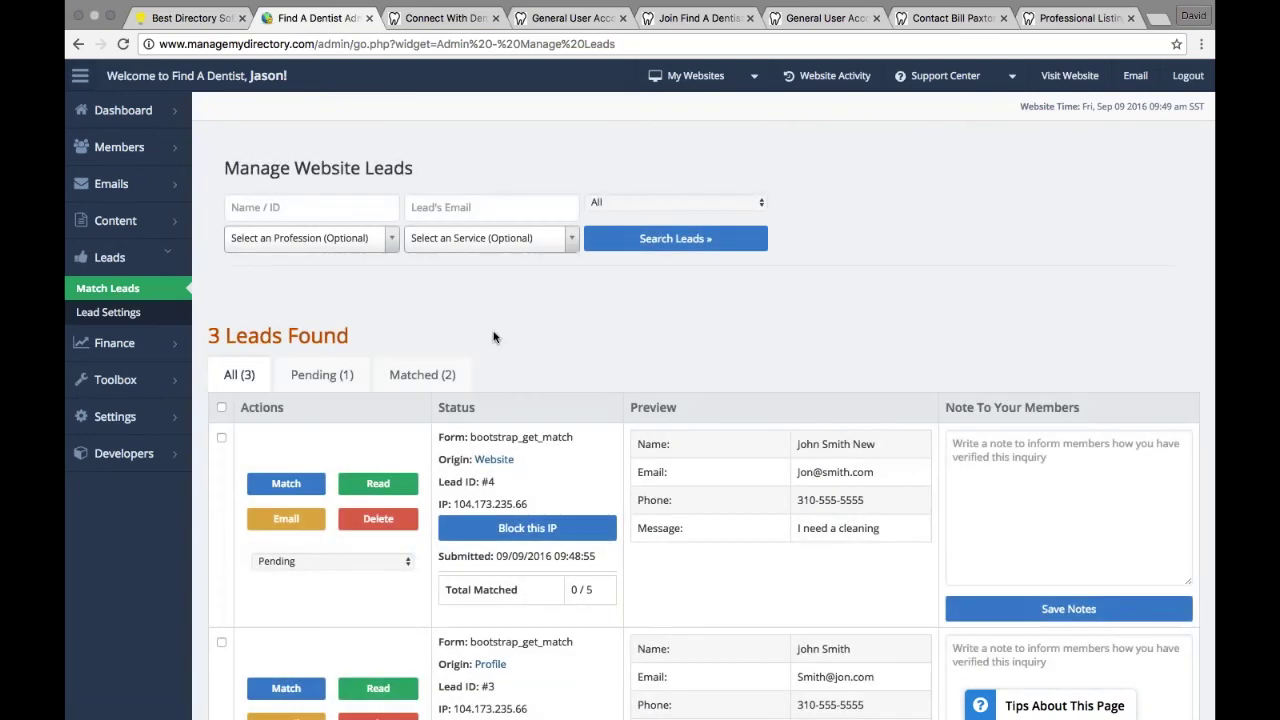
pyautogui.scroll(-1, 493, 337)
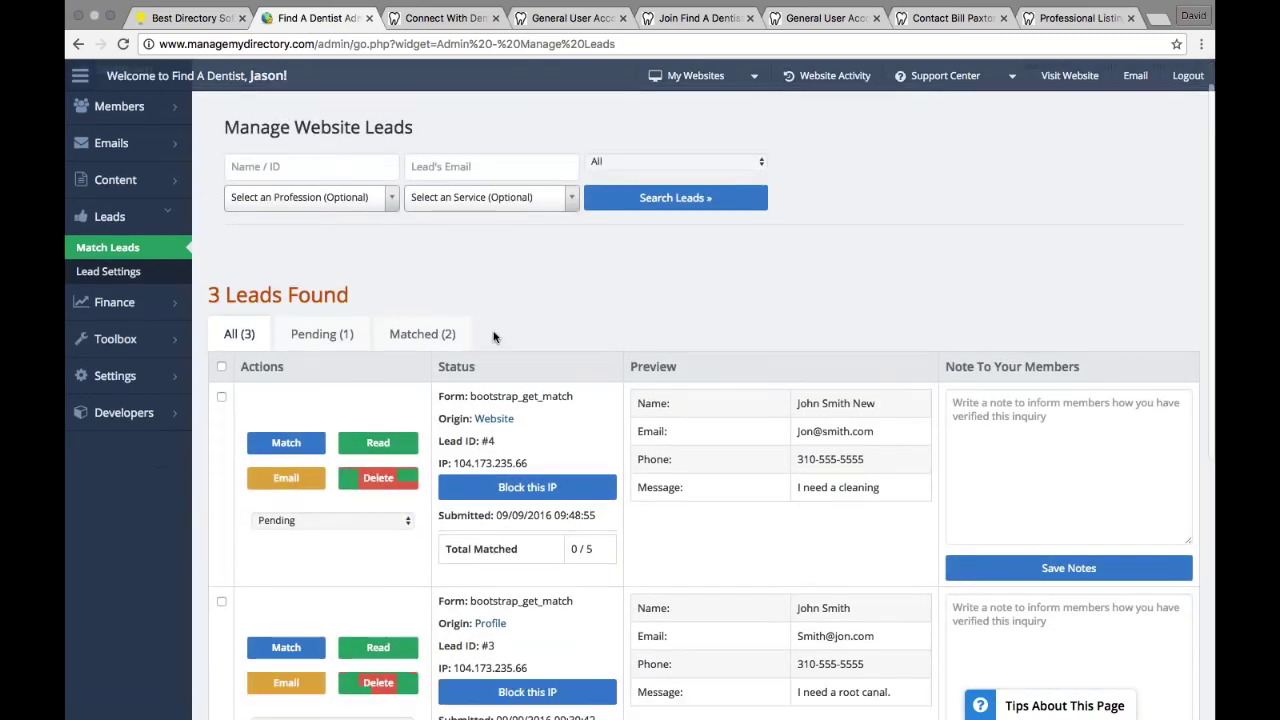
pyautogui.tripleClick(837, 403)
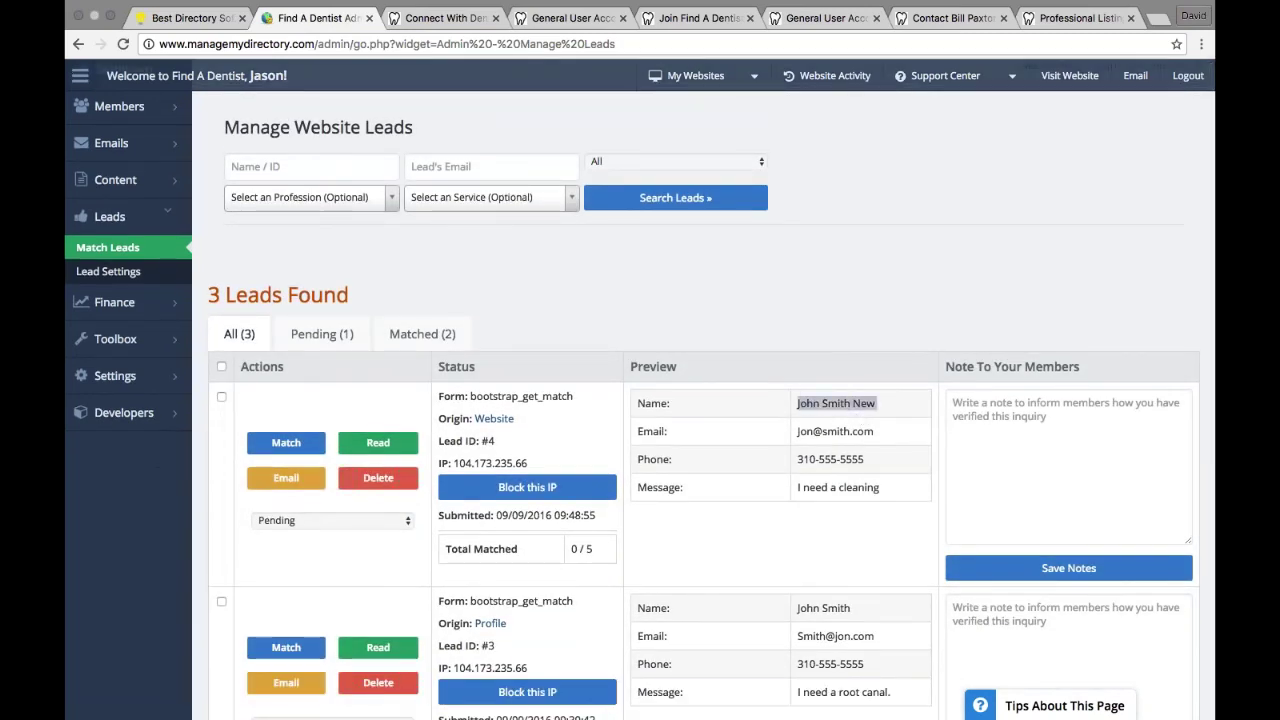
# Step: Match lead #4 to the dentist listed under Suggested Matches
pyautogui.click(286, 443)
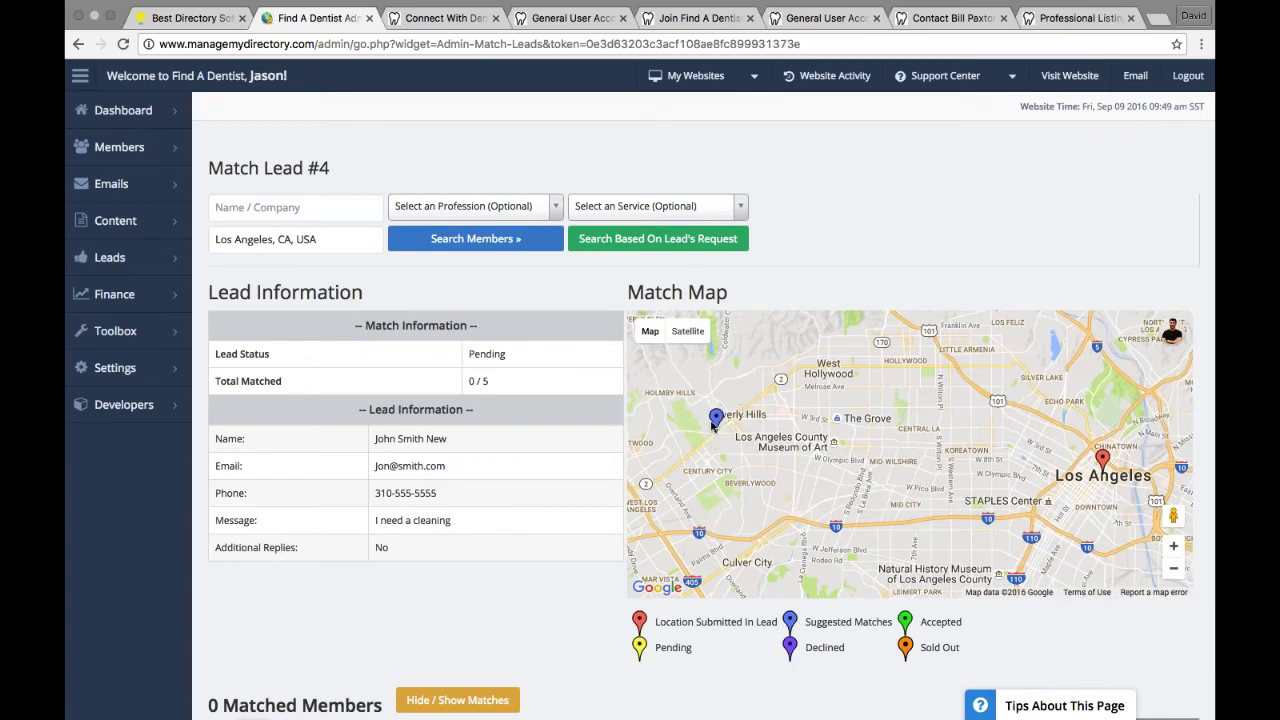
pyautogui.scroll(-2, 494, 471)
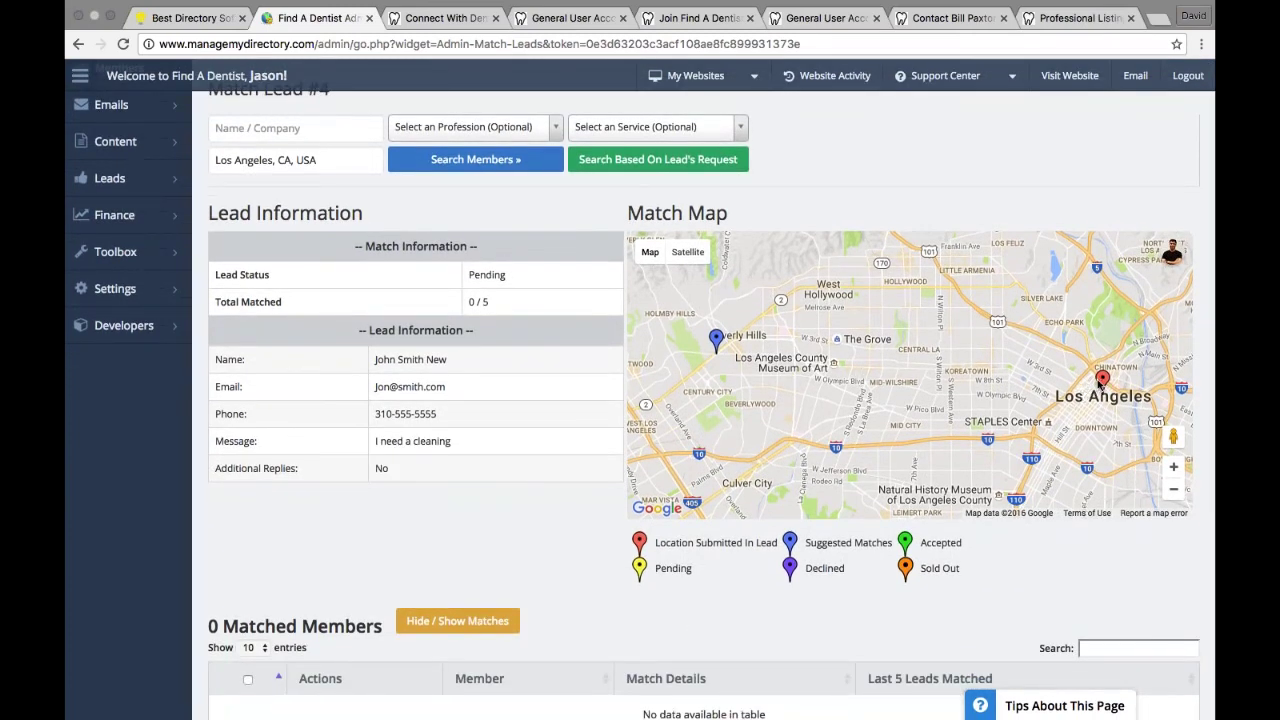
pyautogui.scroll(-1, 634, 368)
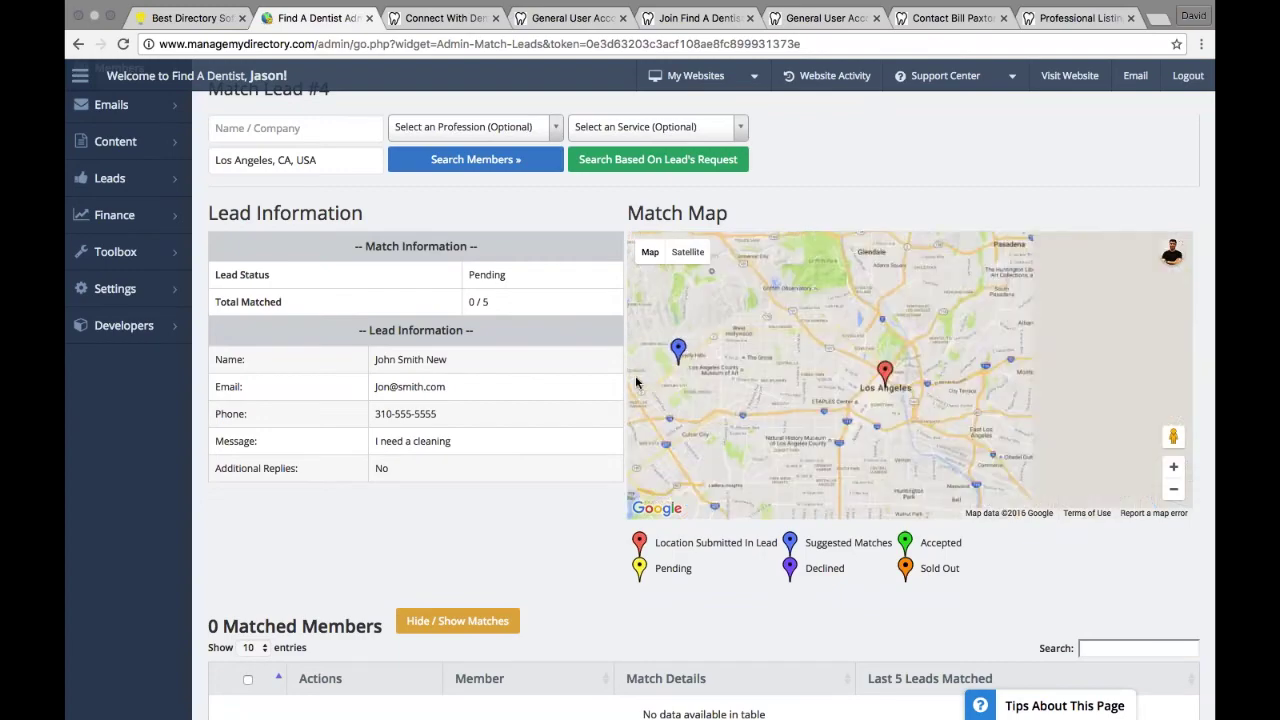
pyautogui.scroll(-5, 463, 484)
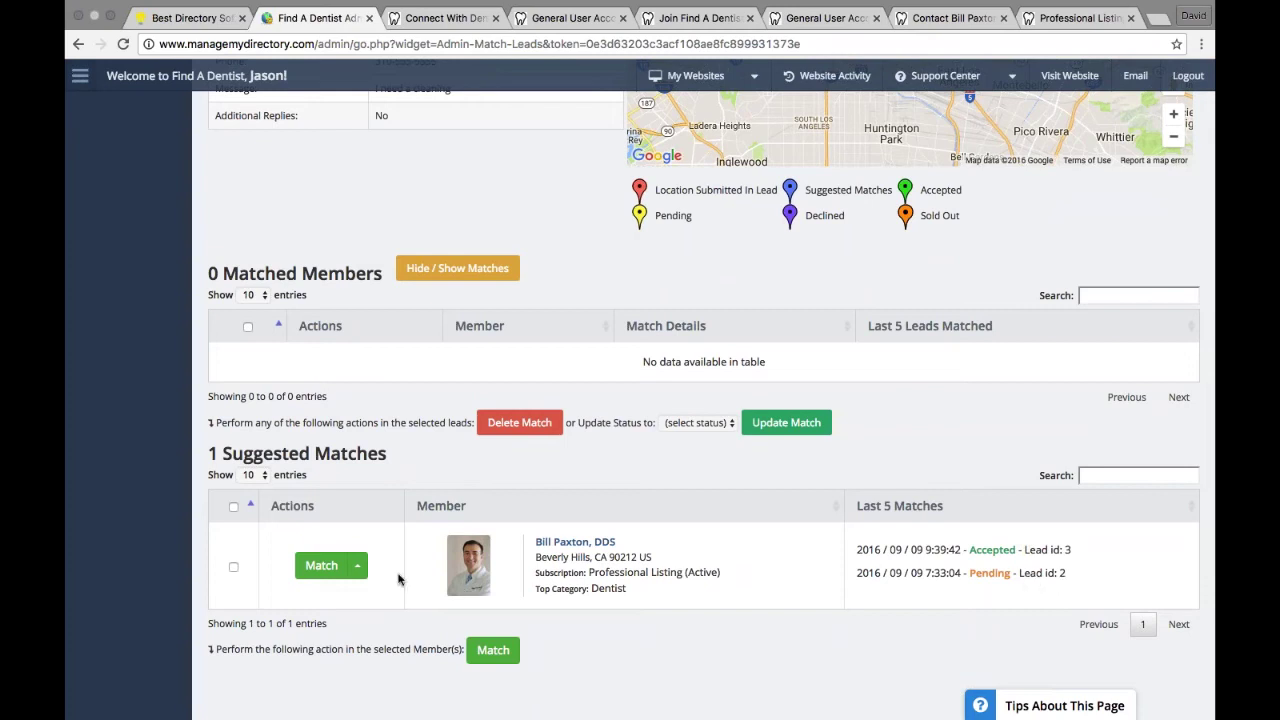
pyautogui.click(323, 568)
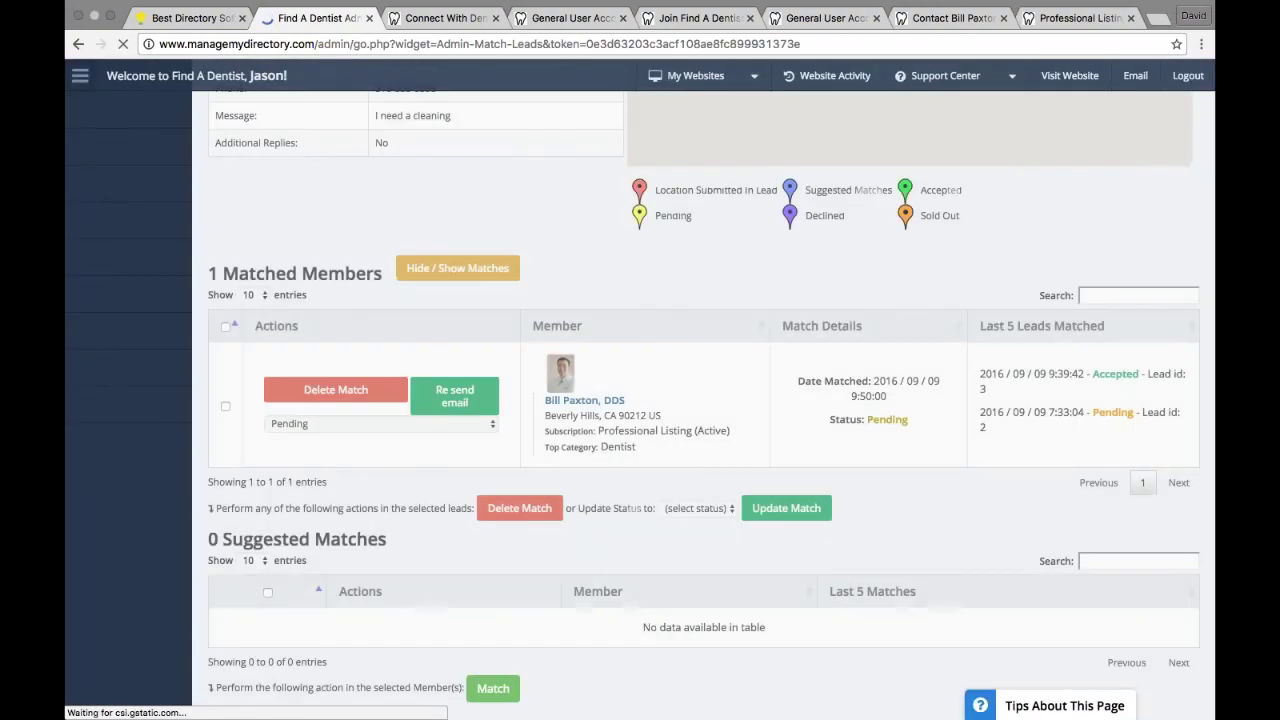
pyautogui.scroll(1, 509, 460)
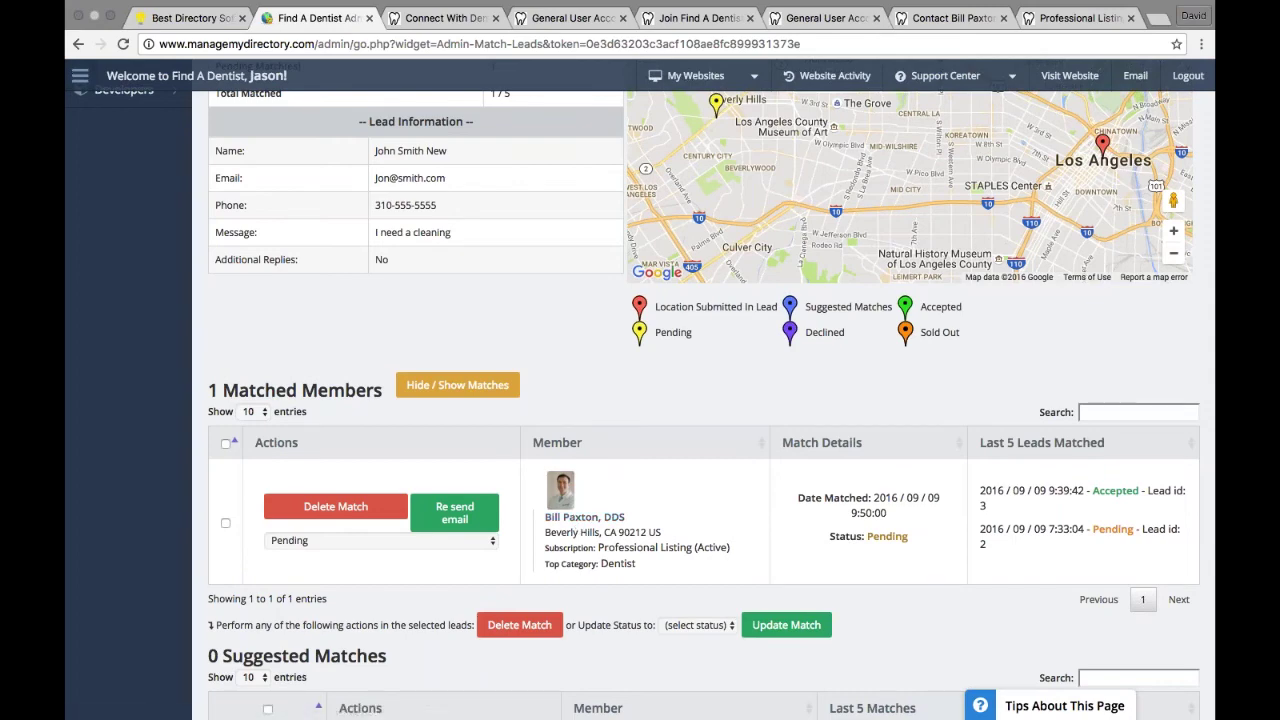
pyautogui.scroll(5, 640, 400)
# Step: Log in to the site as the dentist member from Search Members
pyautogui.moveTo(125, 147)
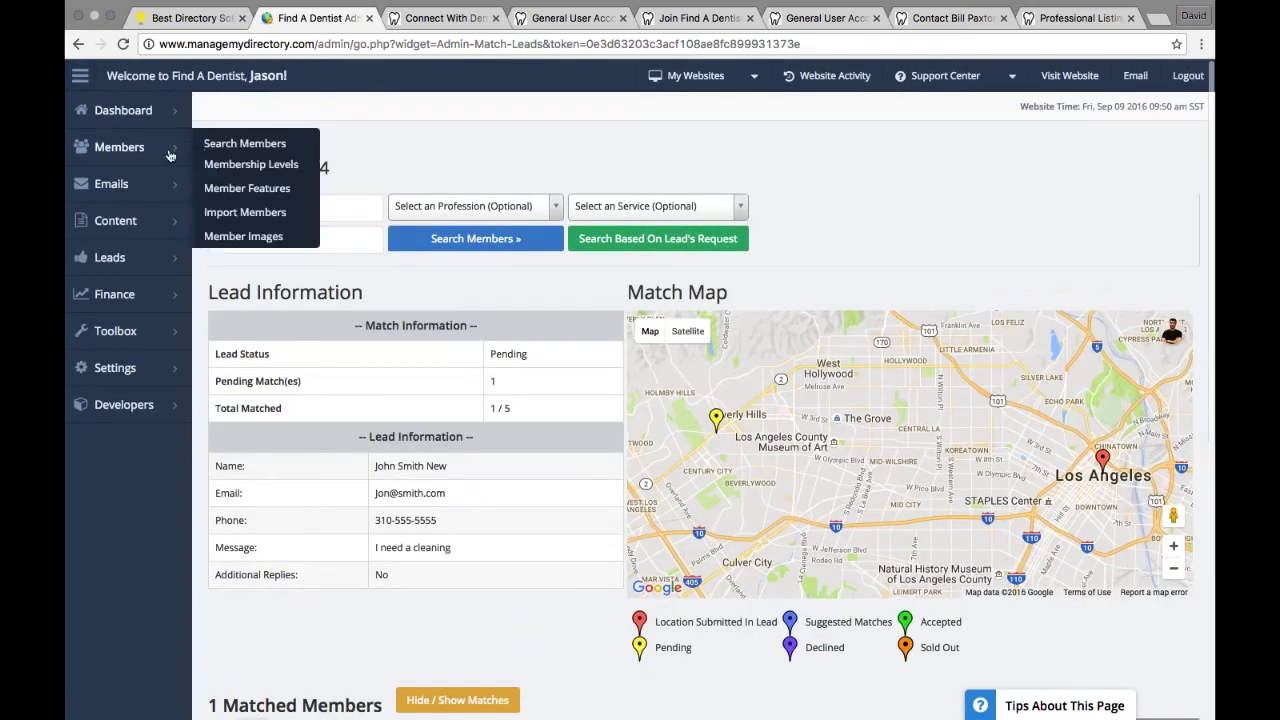
pyautogui.click(222, 150)
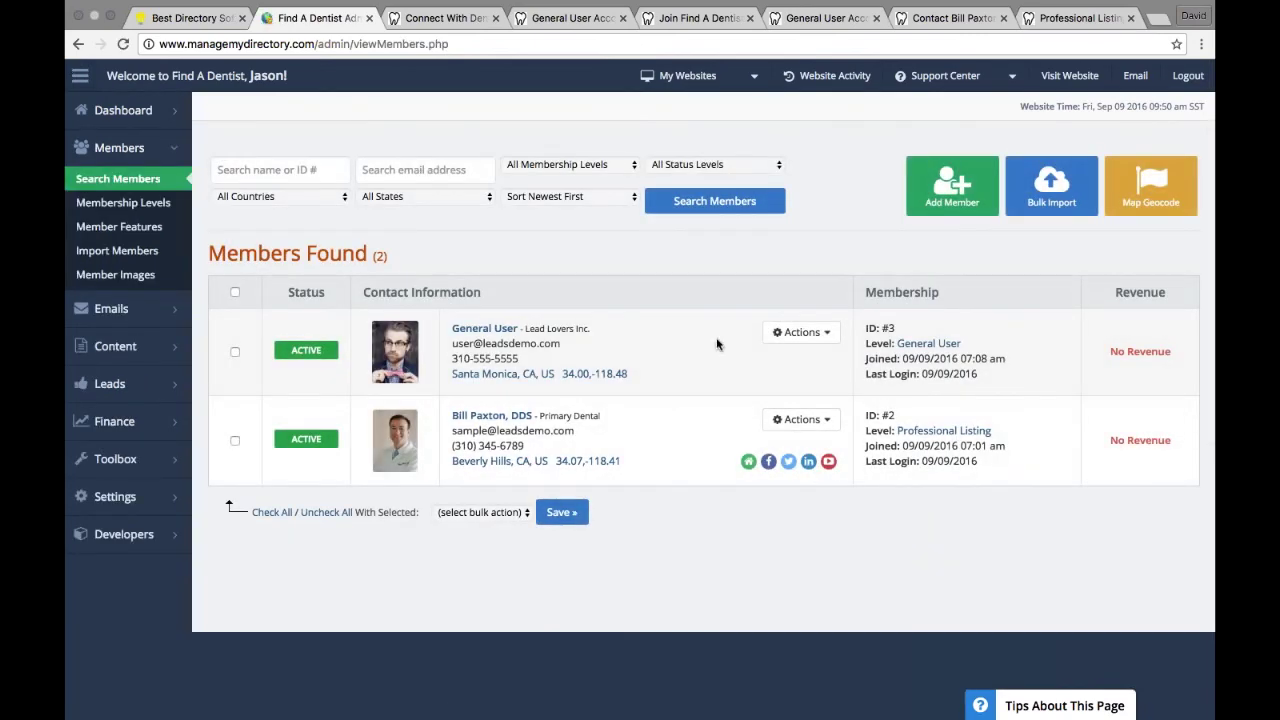
pyautogui.click(801, 419)
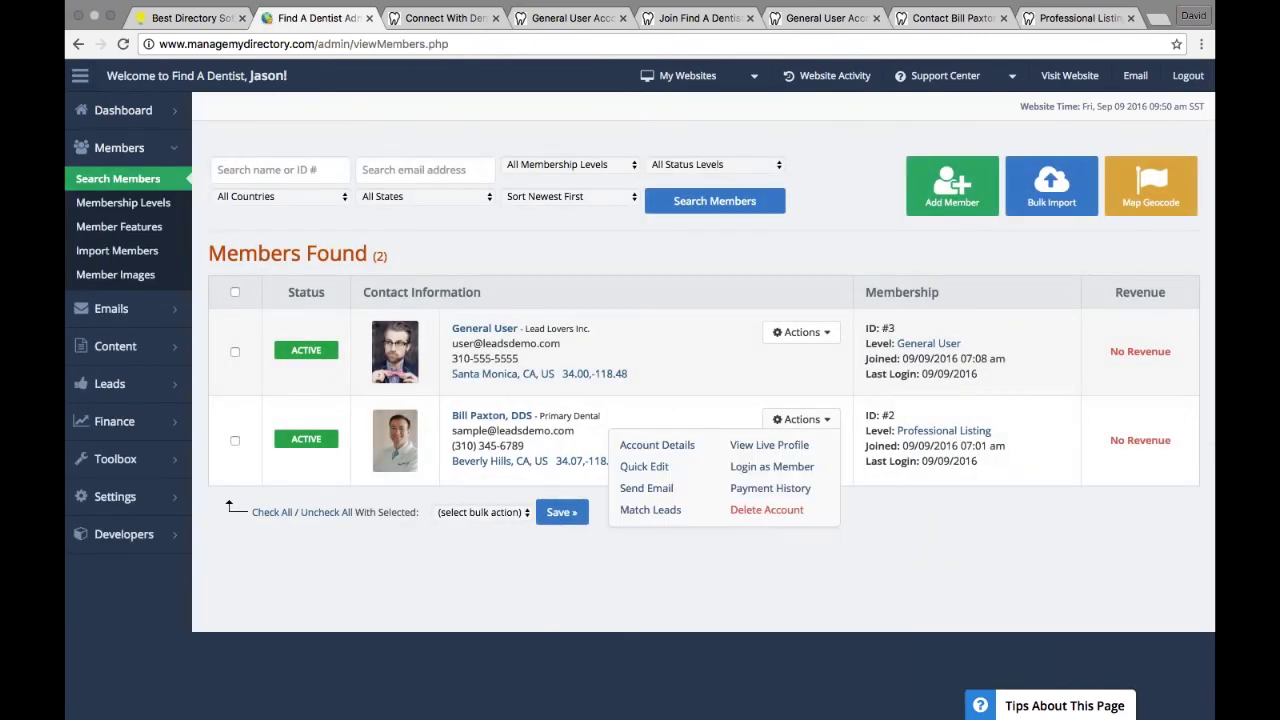
pyautogui.click(777, 472)
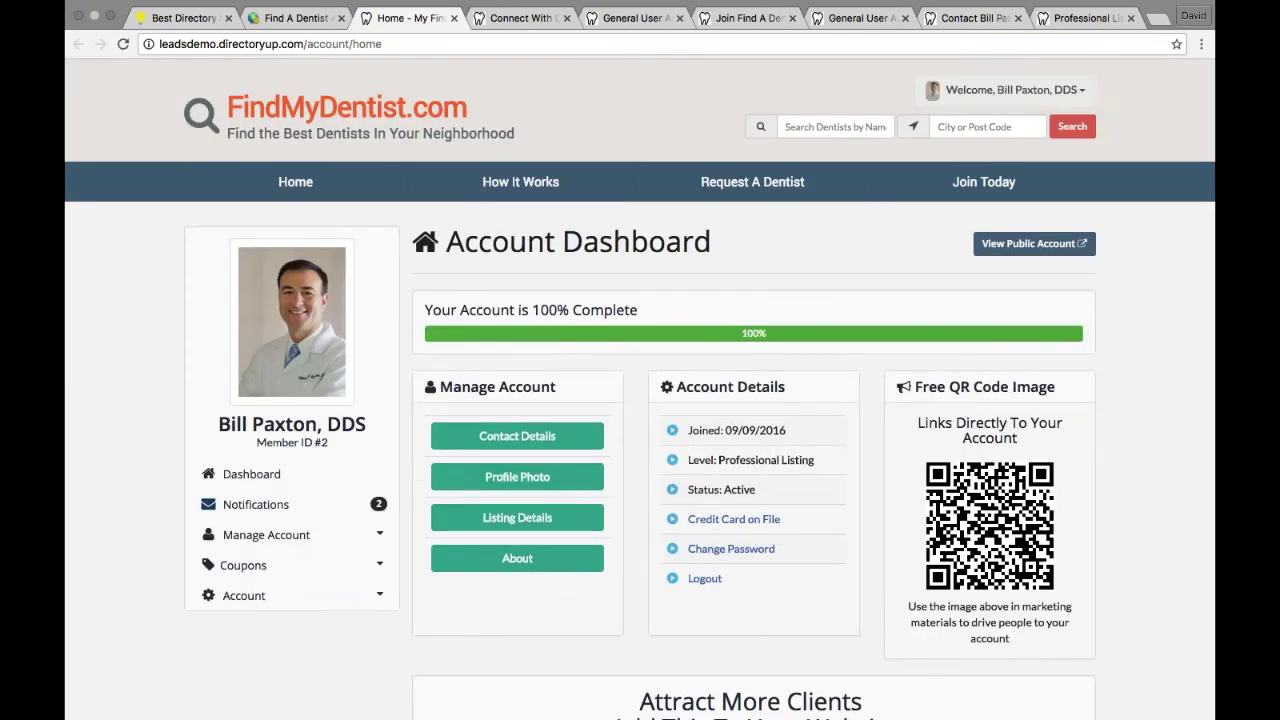
# Step: Open Notifications > Manage Leads to see lead 4 listed as Pending
pyautogui.click(378, 510)
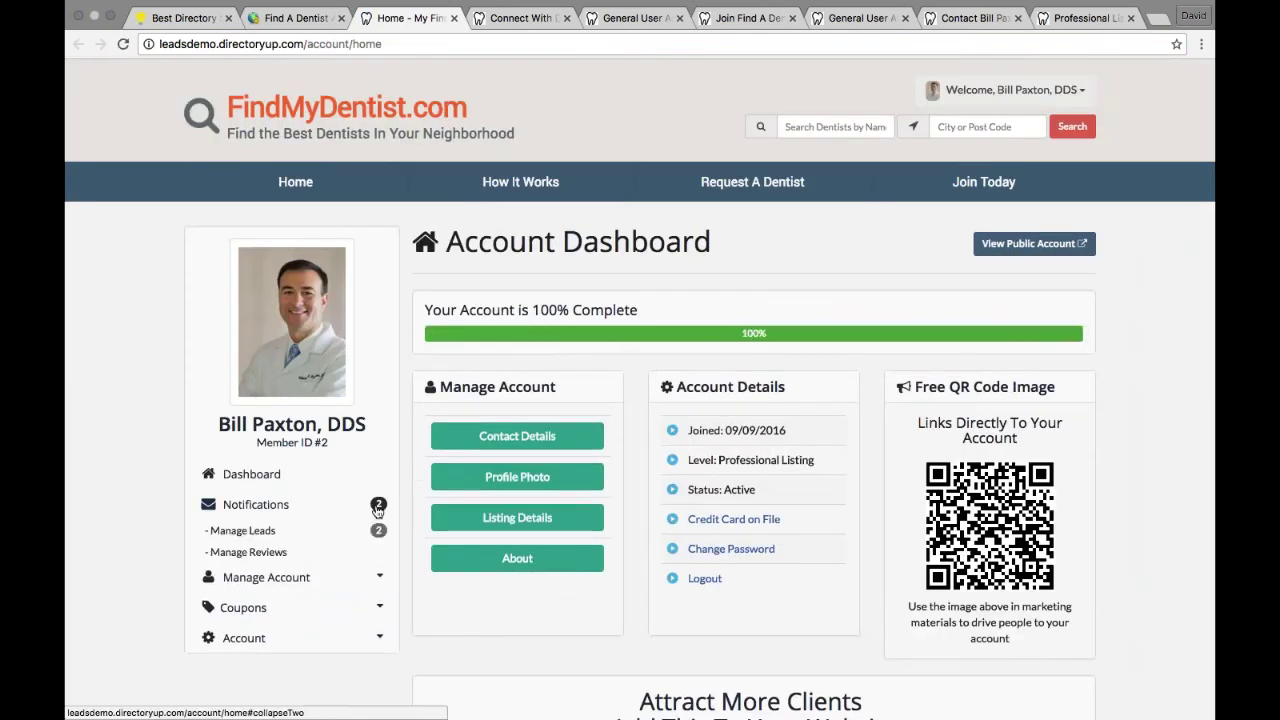
pyautogui.click(268, 534)
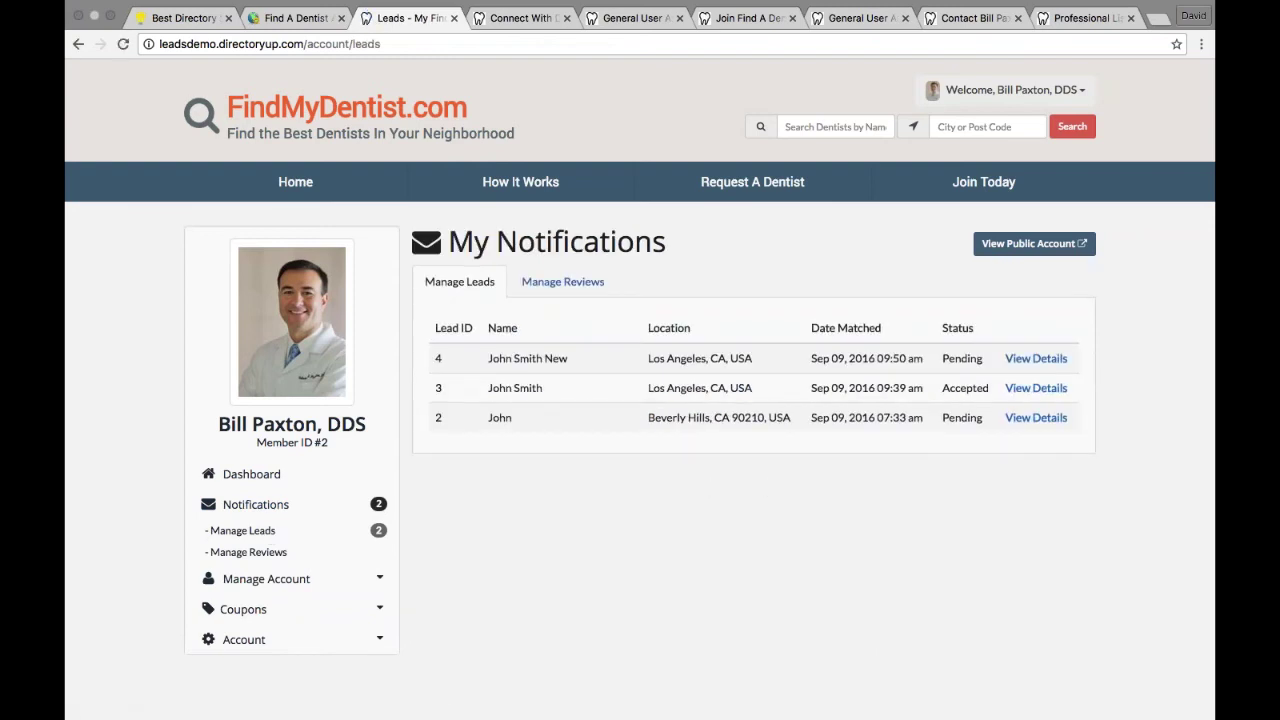
pyautogui.doubleClick(492, 360)
pyautogui.click(492, 360)
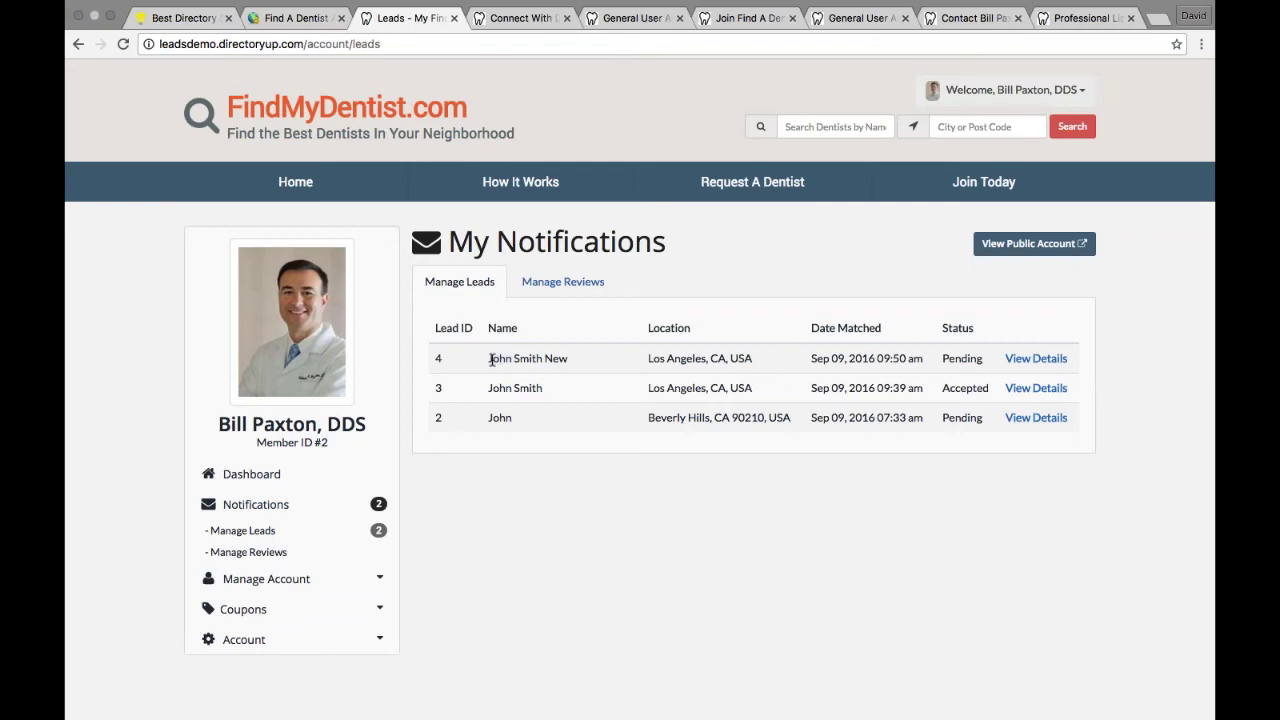
# Step: Open lead 4's details and confirm its $10.00 purchase in Order Review
pyautogui.click(1028, 360)
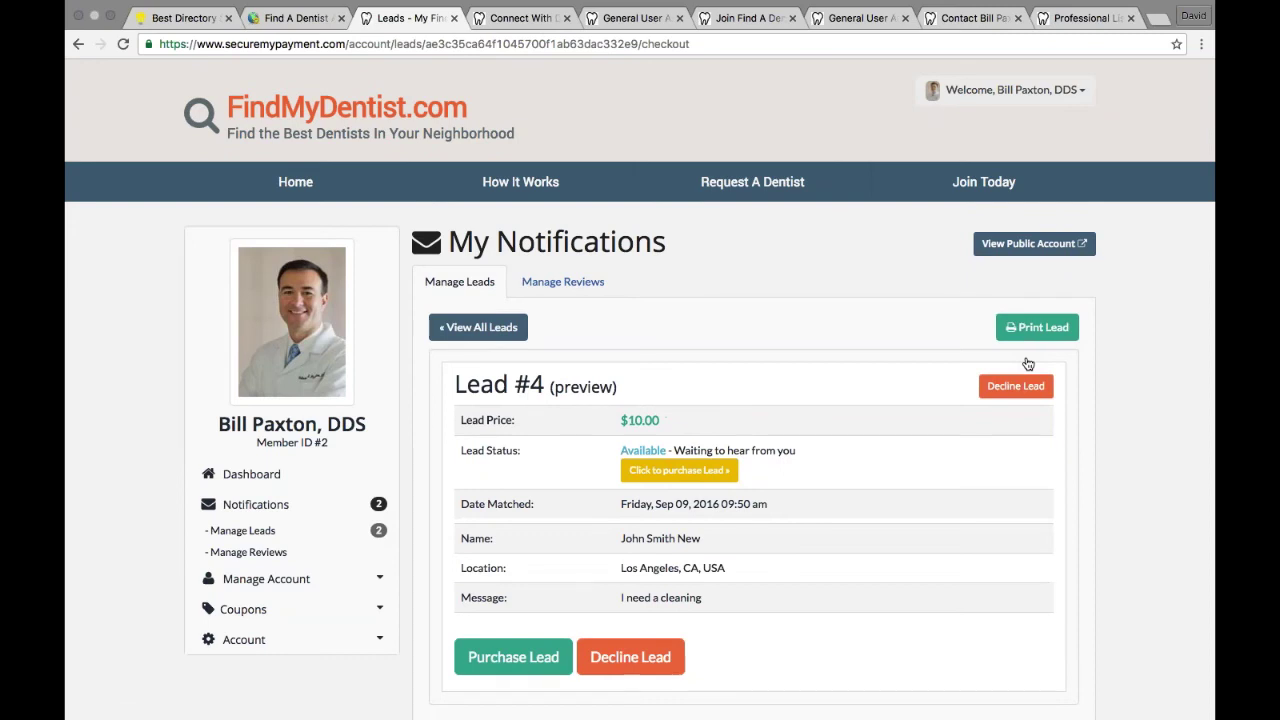
pyautogui.scroll(1, 708, 430)
pyautogui.click(515, 655)
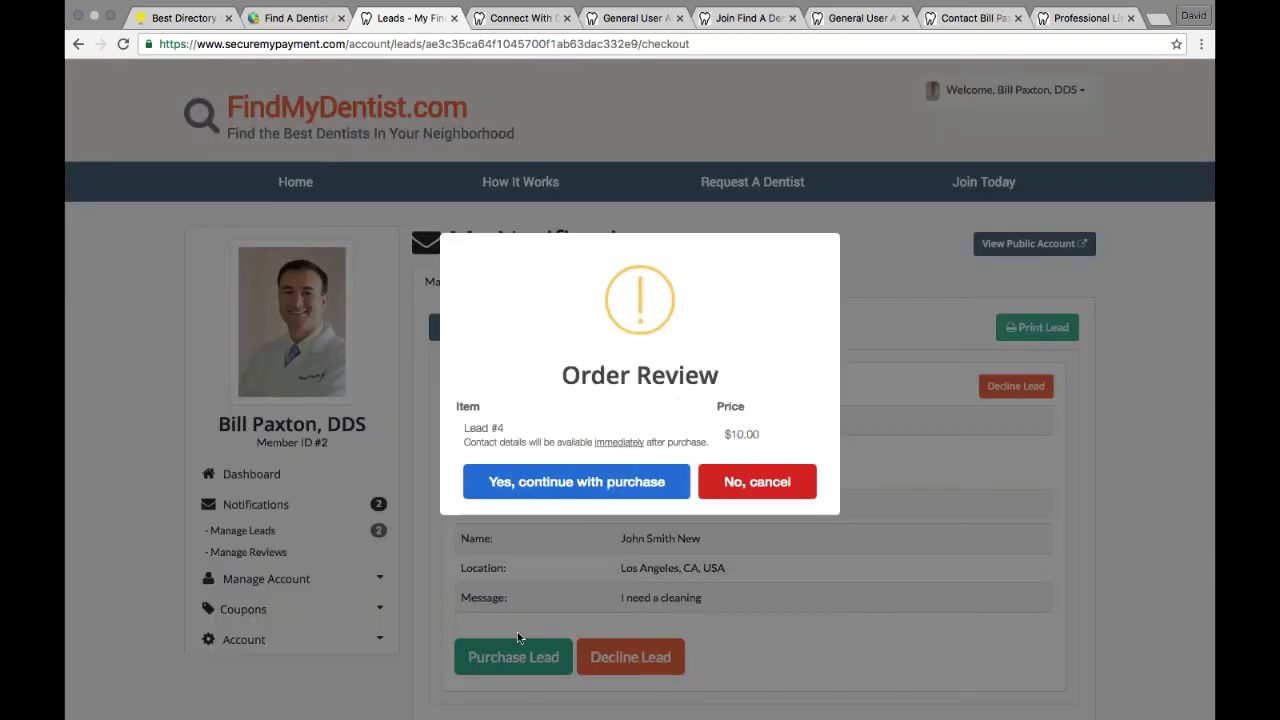
pyautogui.click(576, 481)
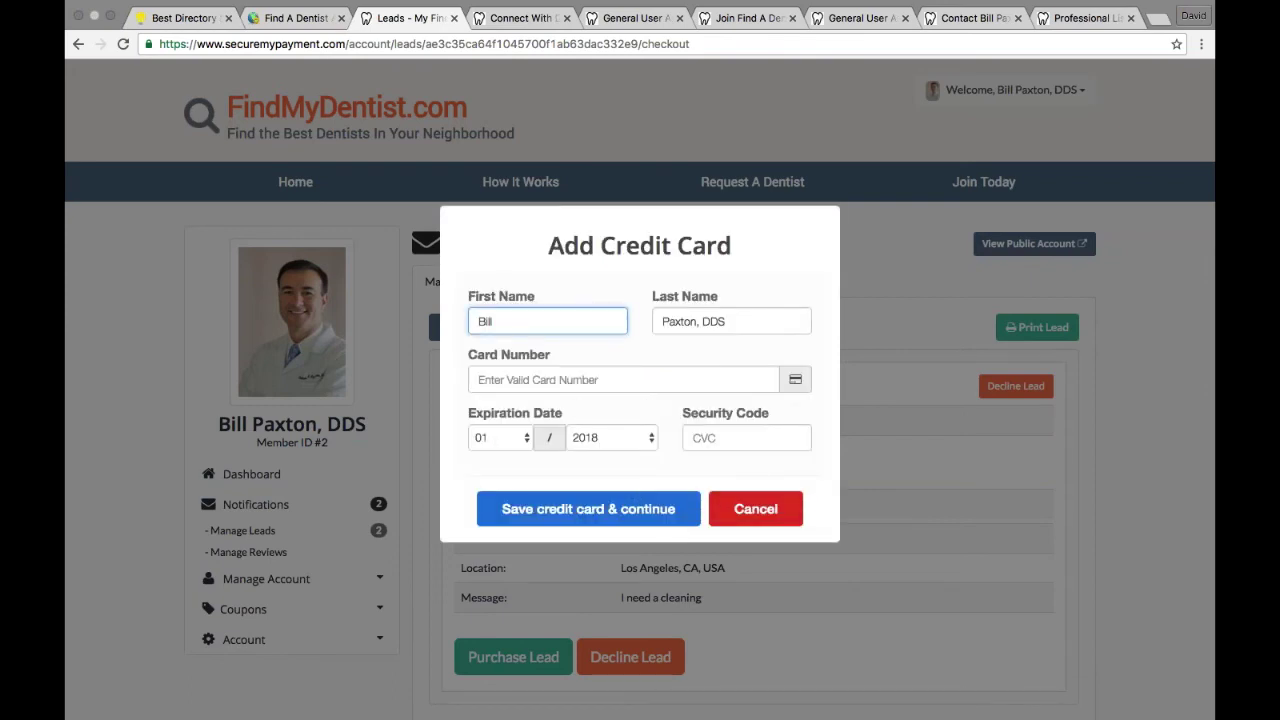
pyautogui.click(296, 18)
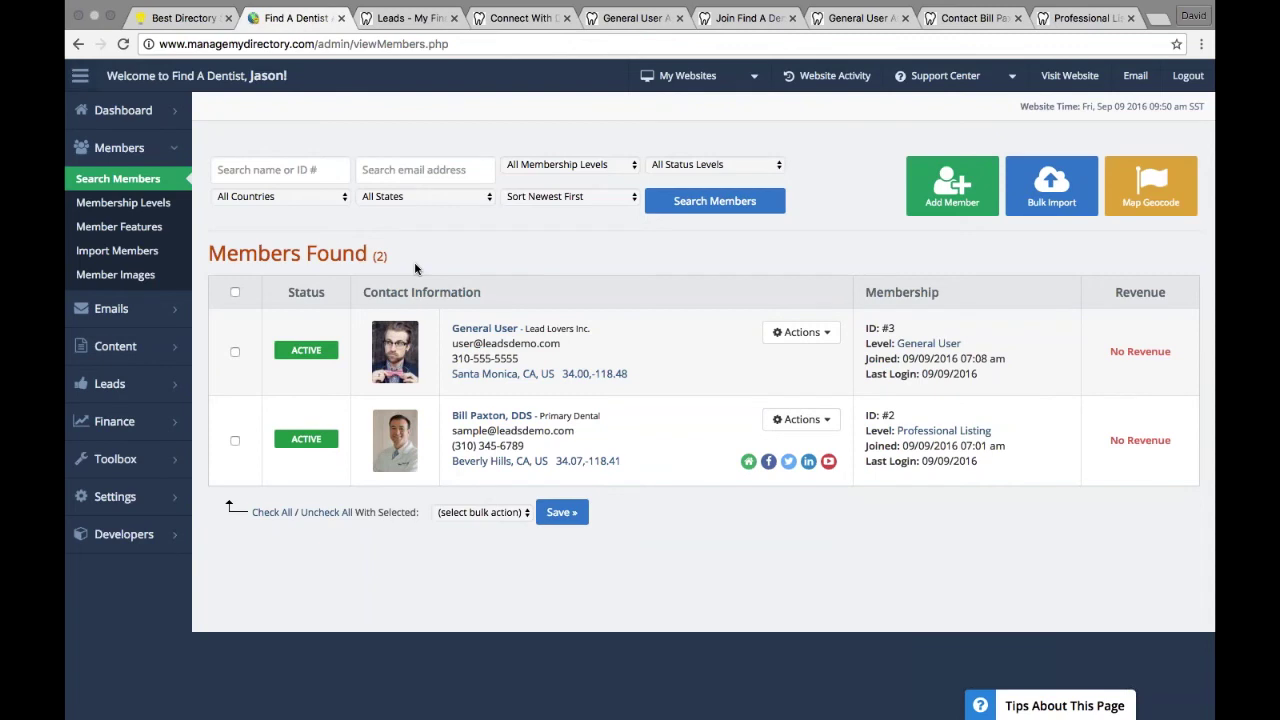
# Step: In Match Leads, set the dentist's match status on lead #4 to Accepted
pyautogui.moveTo(120, 386)
pyautogui.click(228, 382)
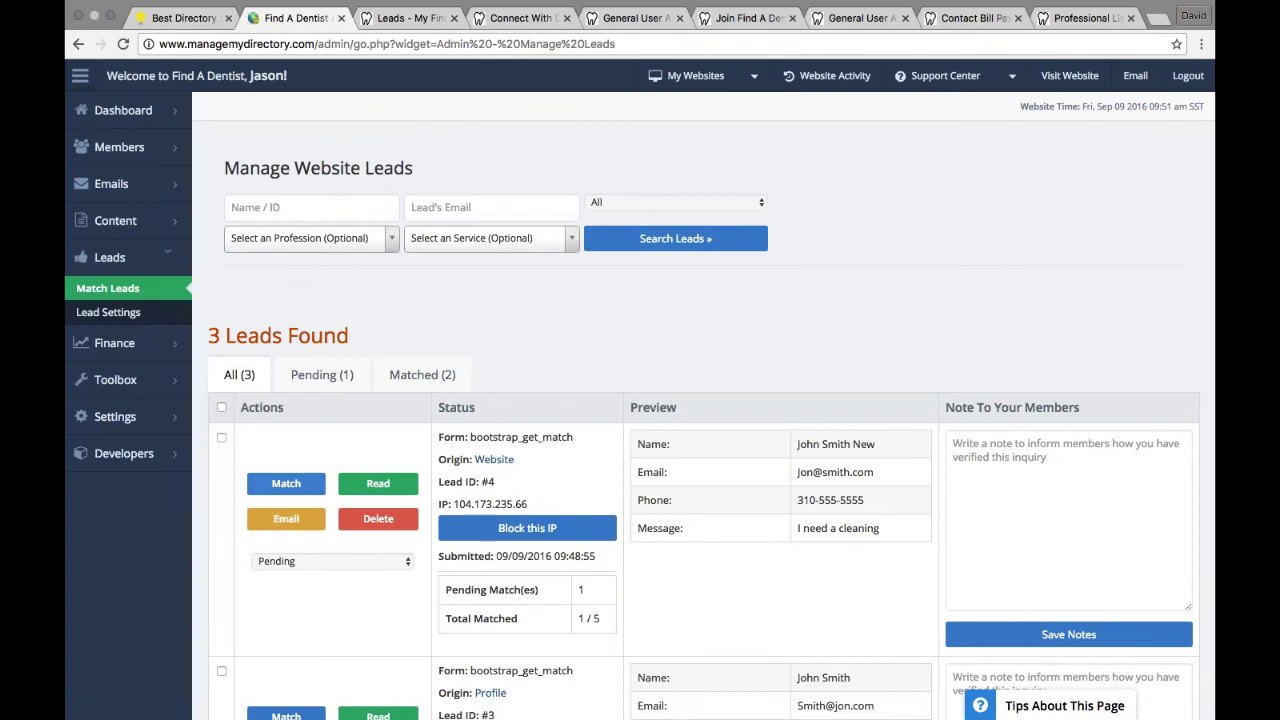
pyautogui.click(294, 492)
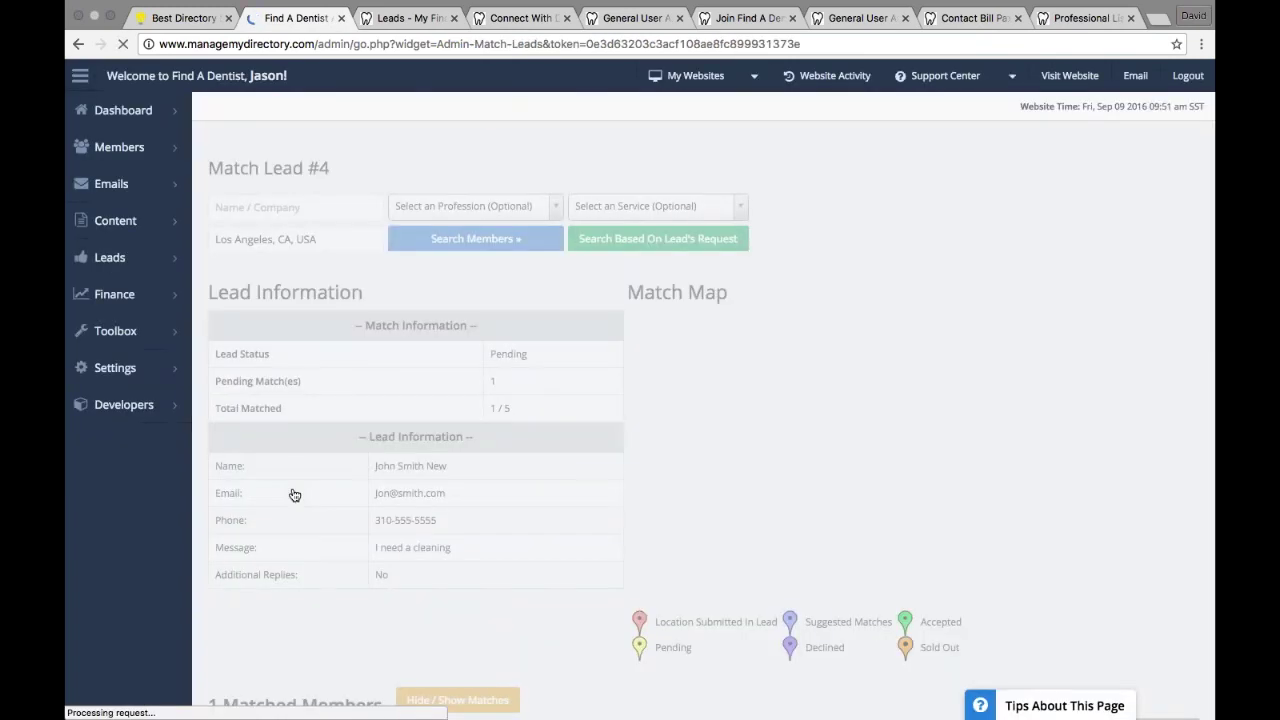
pyautogui.scroll(-5, 294, 495)
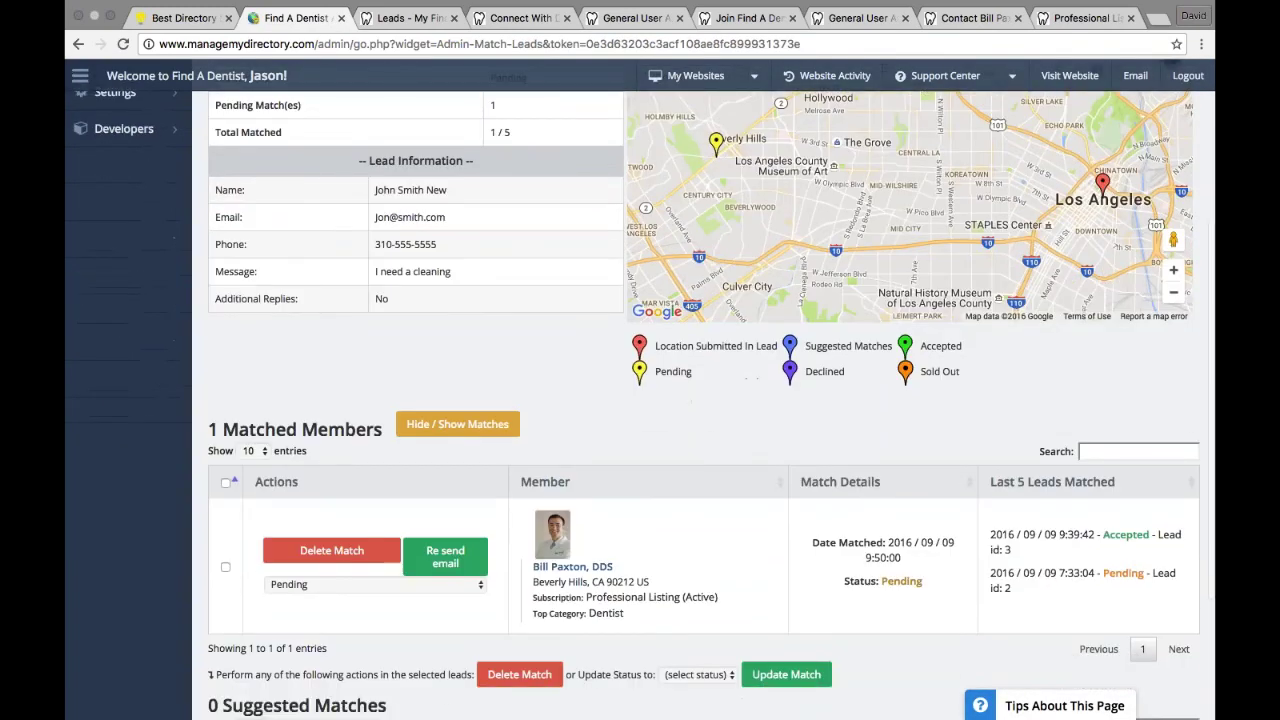
pyautogui.click(330, 588)
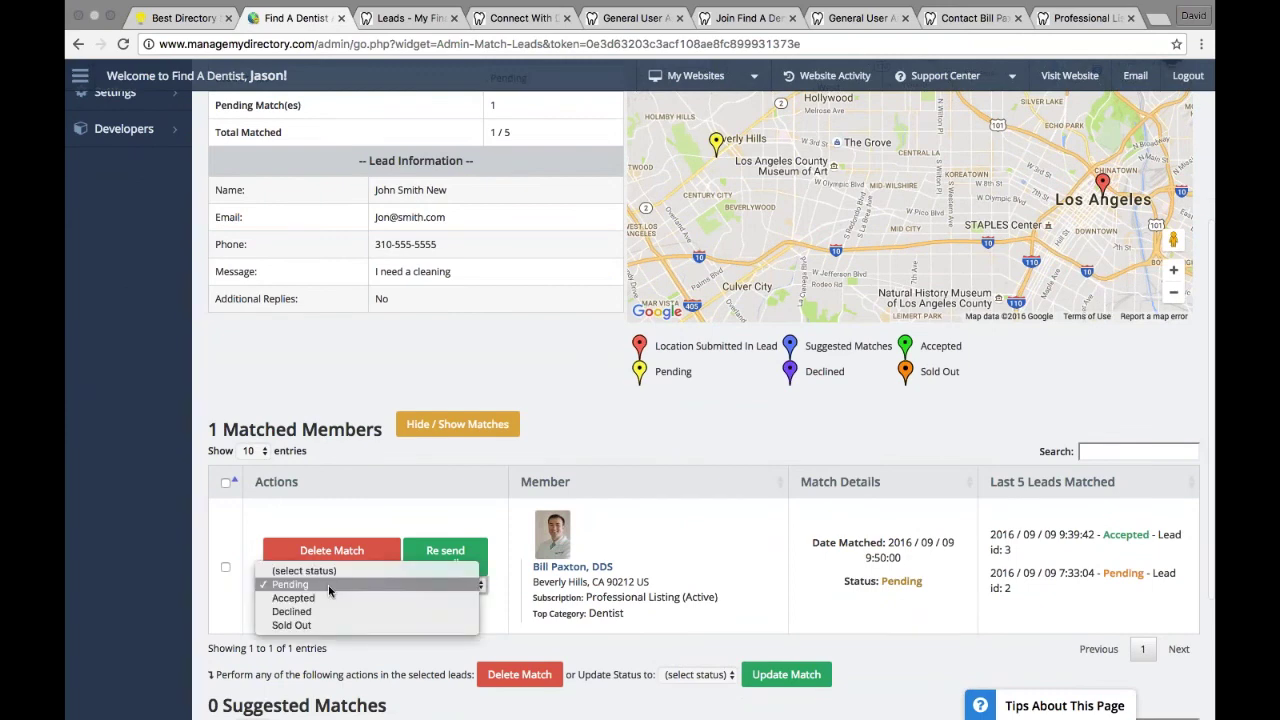
pyautogui.click(335, 584)
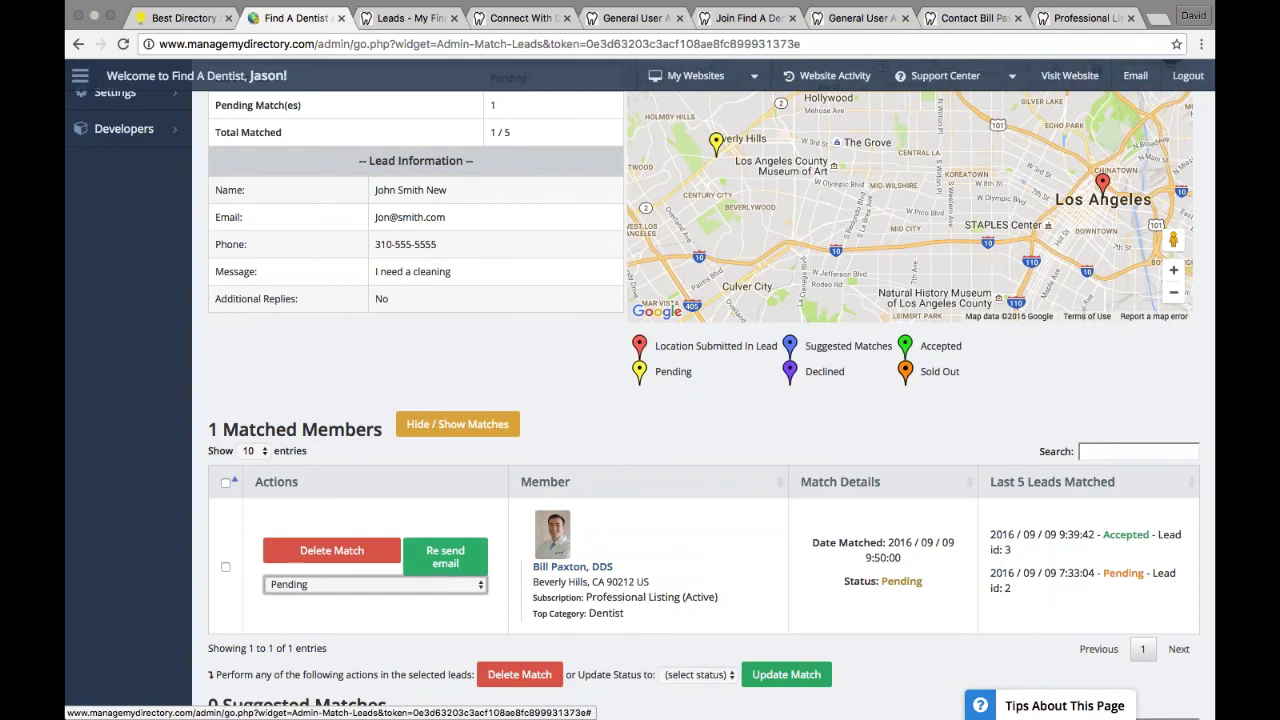
pyautogui.click(272, 585)
pyautogui.click(300, 598)
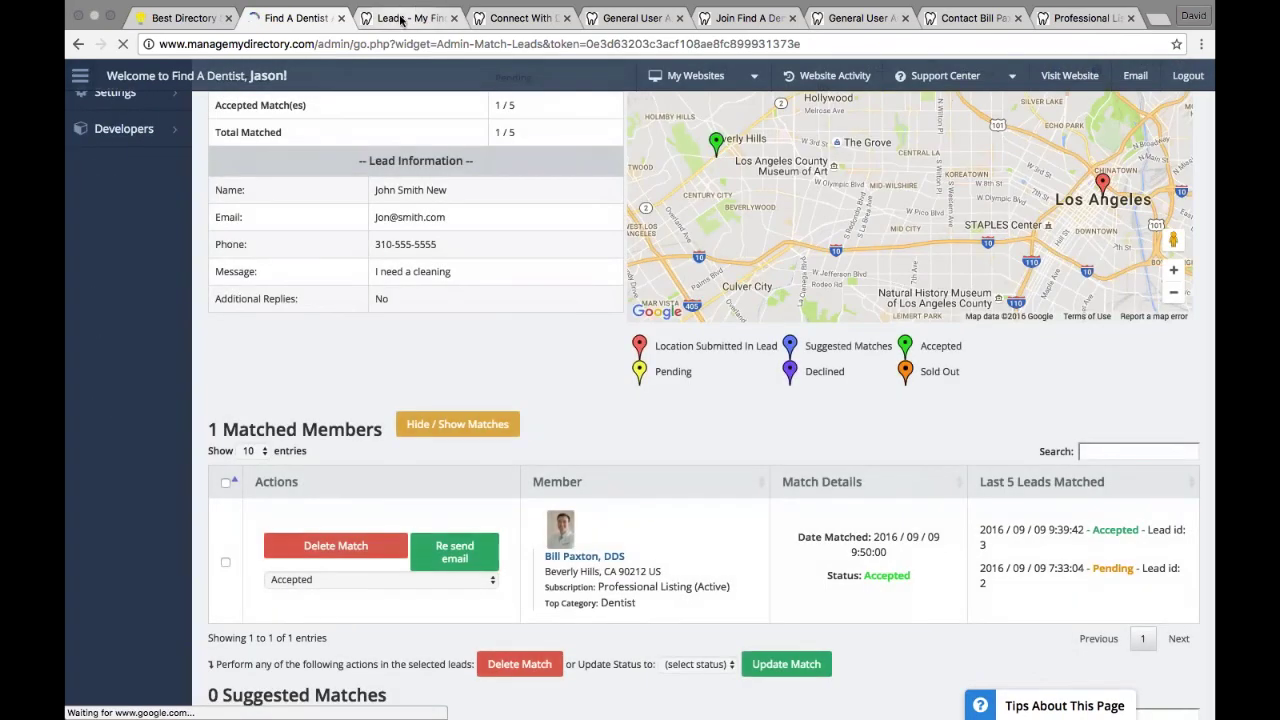
pyautogui.click(401, 20)
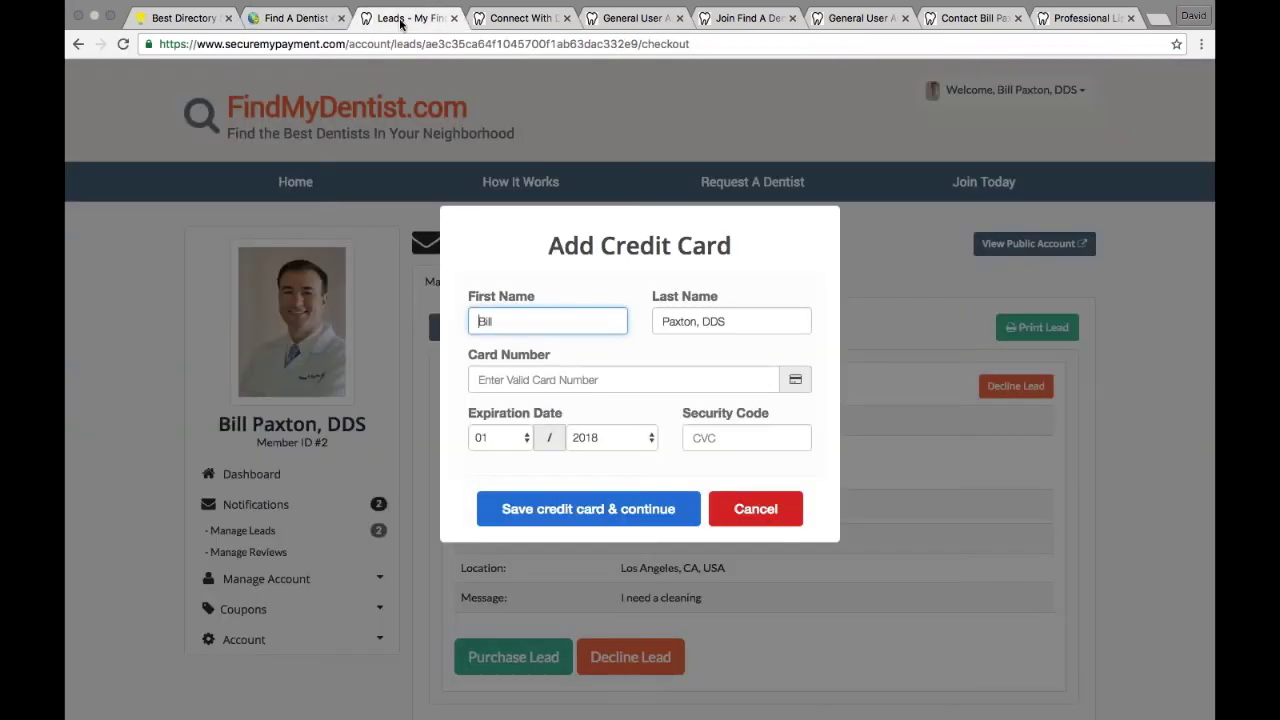
# Step: Cancel the credit-card form and reload to reveal lead #4's email and phone
pyautogui.click(750, 519)
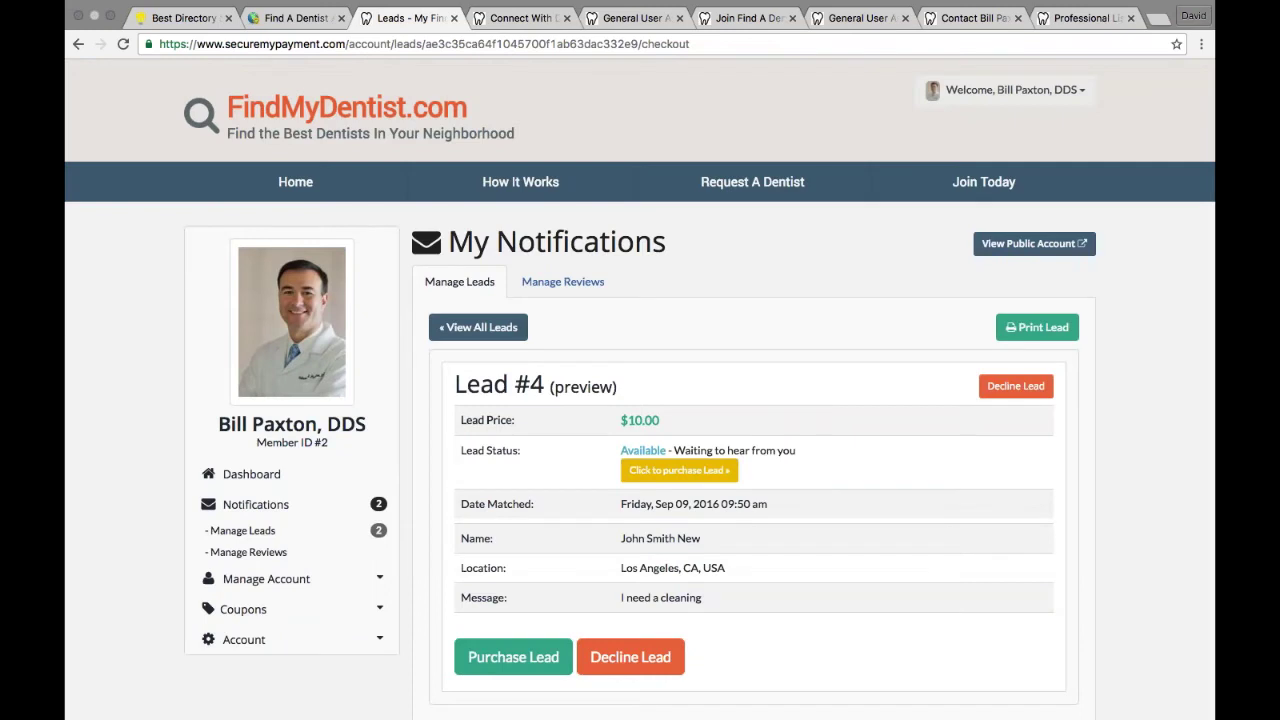
pyautogui.moveTo(461, 538); pyautogui.dragTo(738, 579)
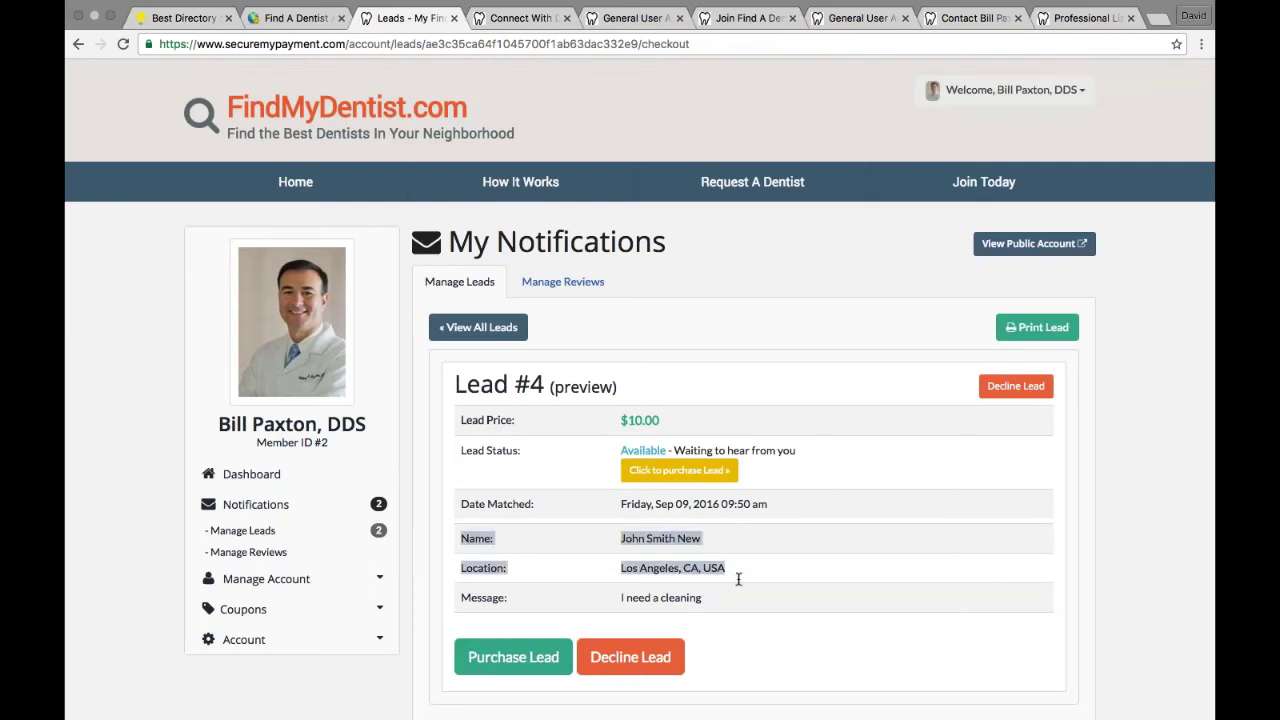
pyautogui.click(738, 579)
pyautogui.click(122, 62)
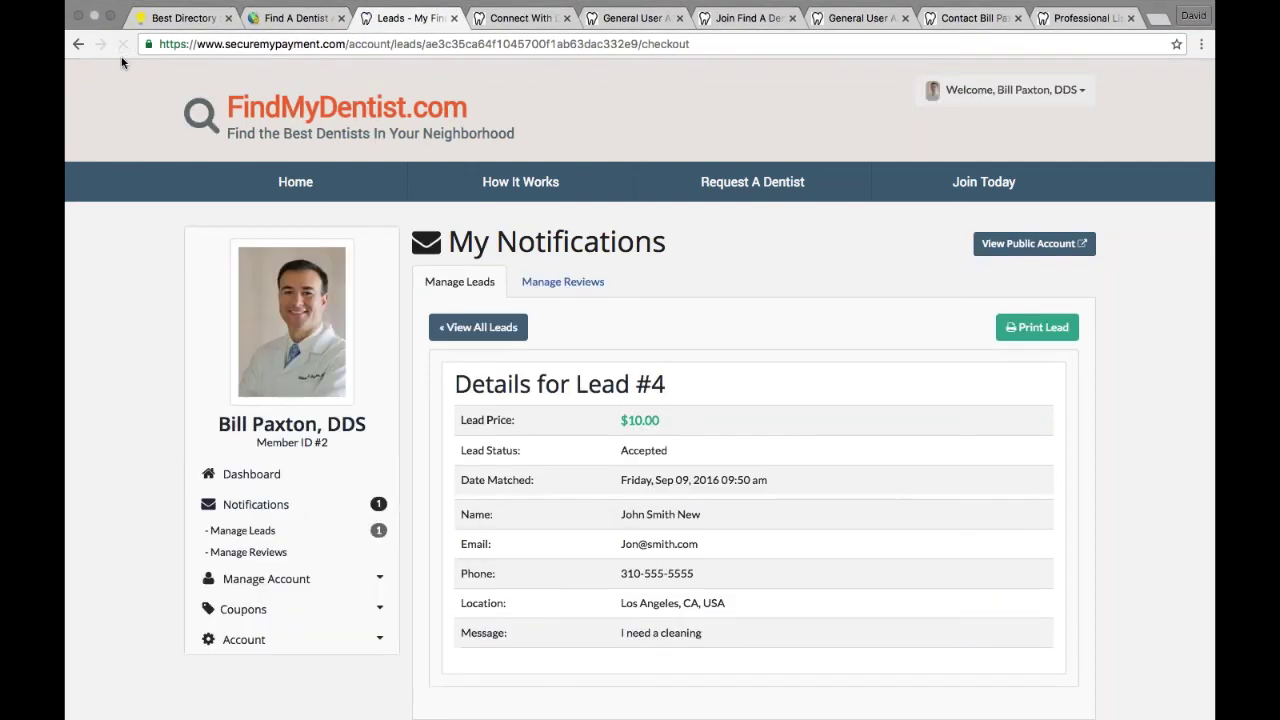
pyautogui.moveTo(712, 584); pyautogui.dragTo(458, 541)
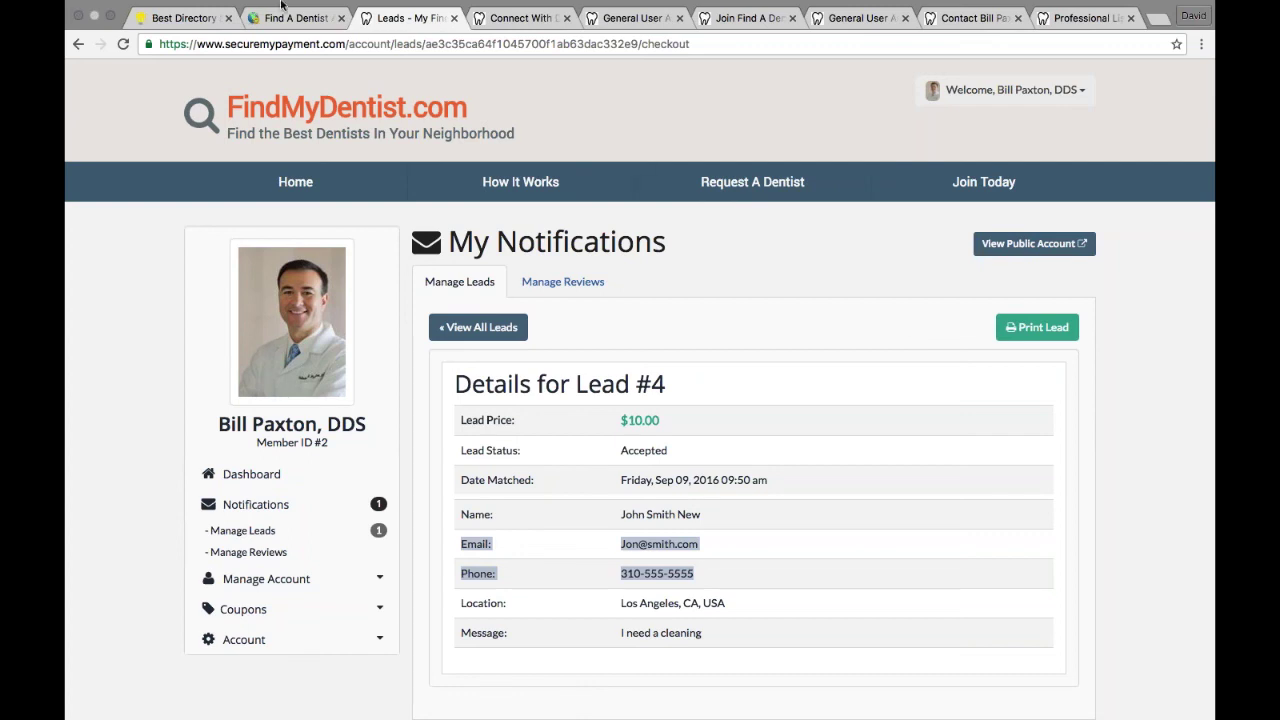
pyautogui.moveTo(282, 3)
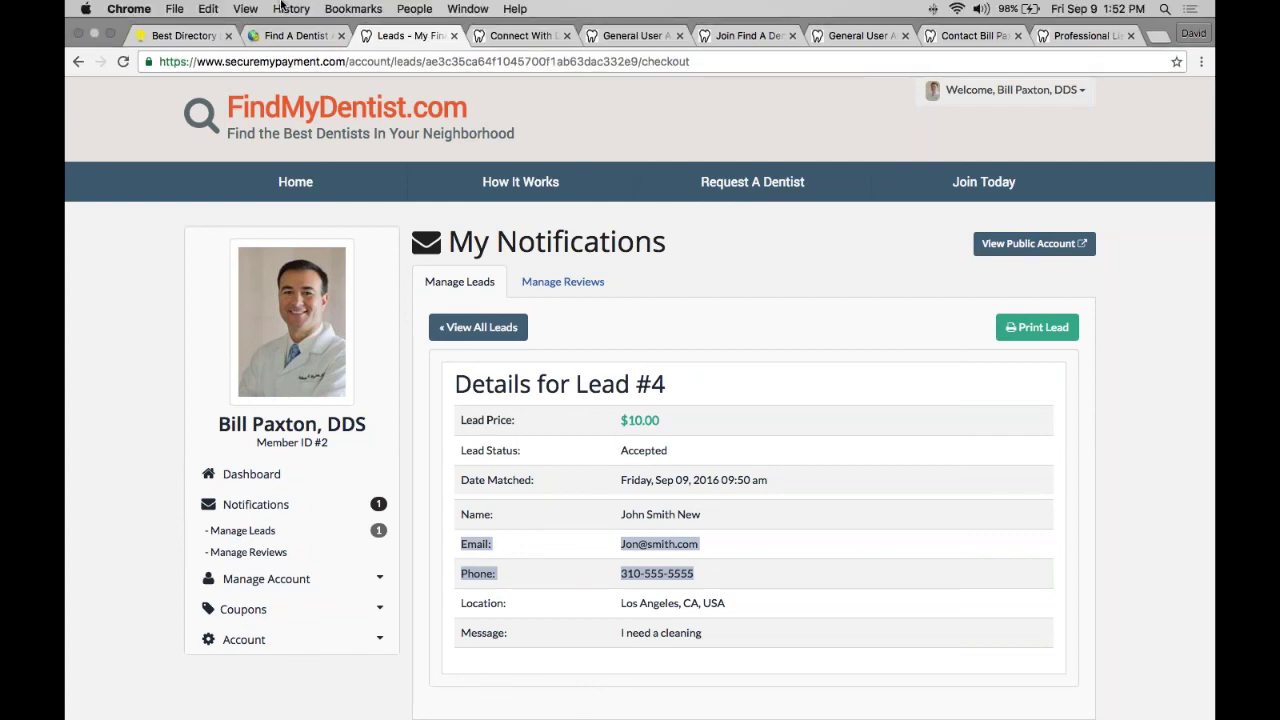
pyautogui.click(87, 240)
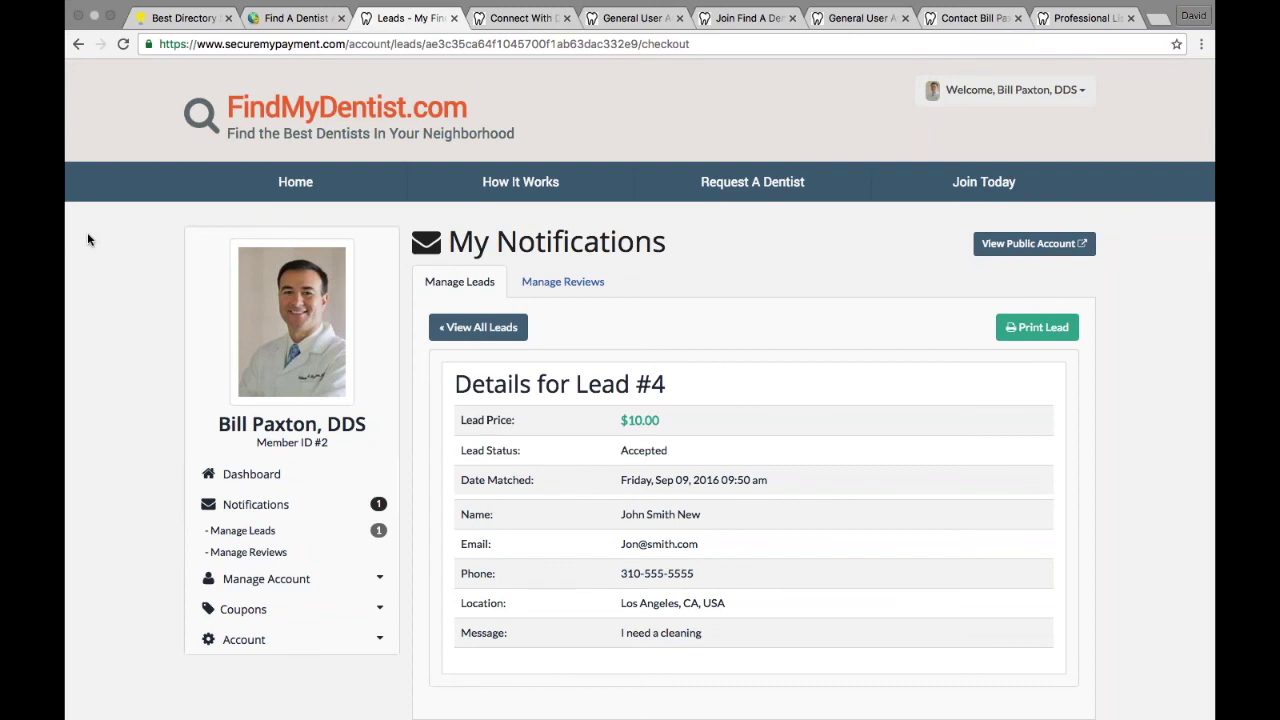